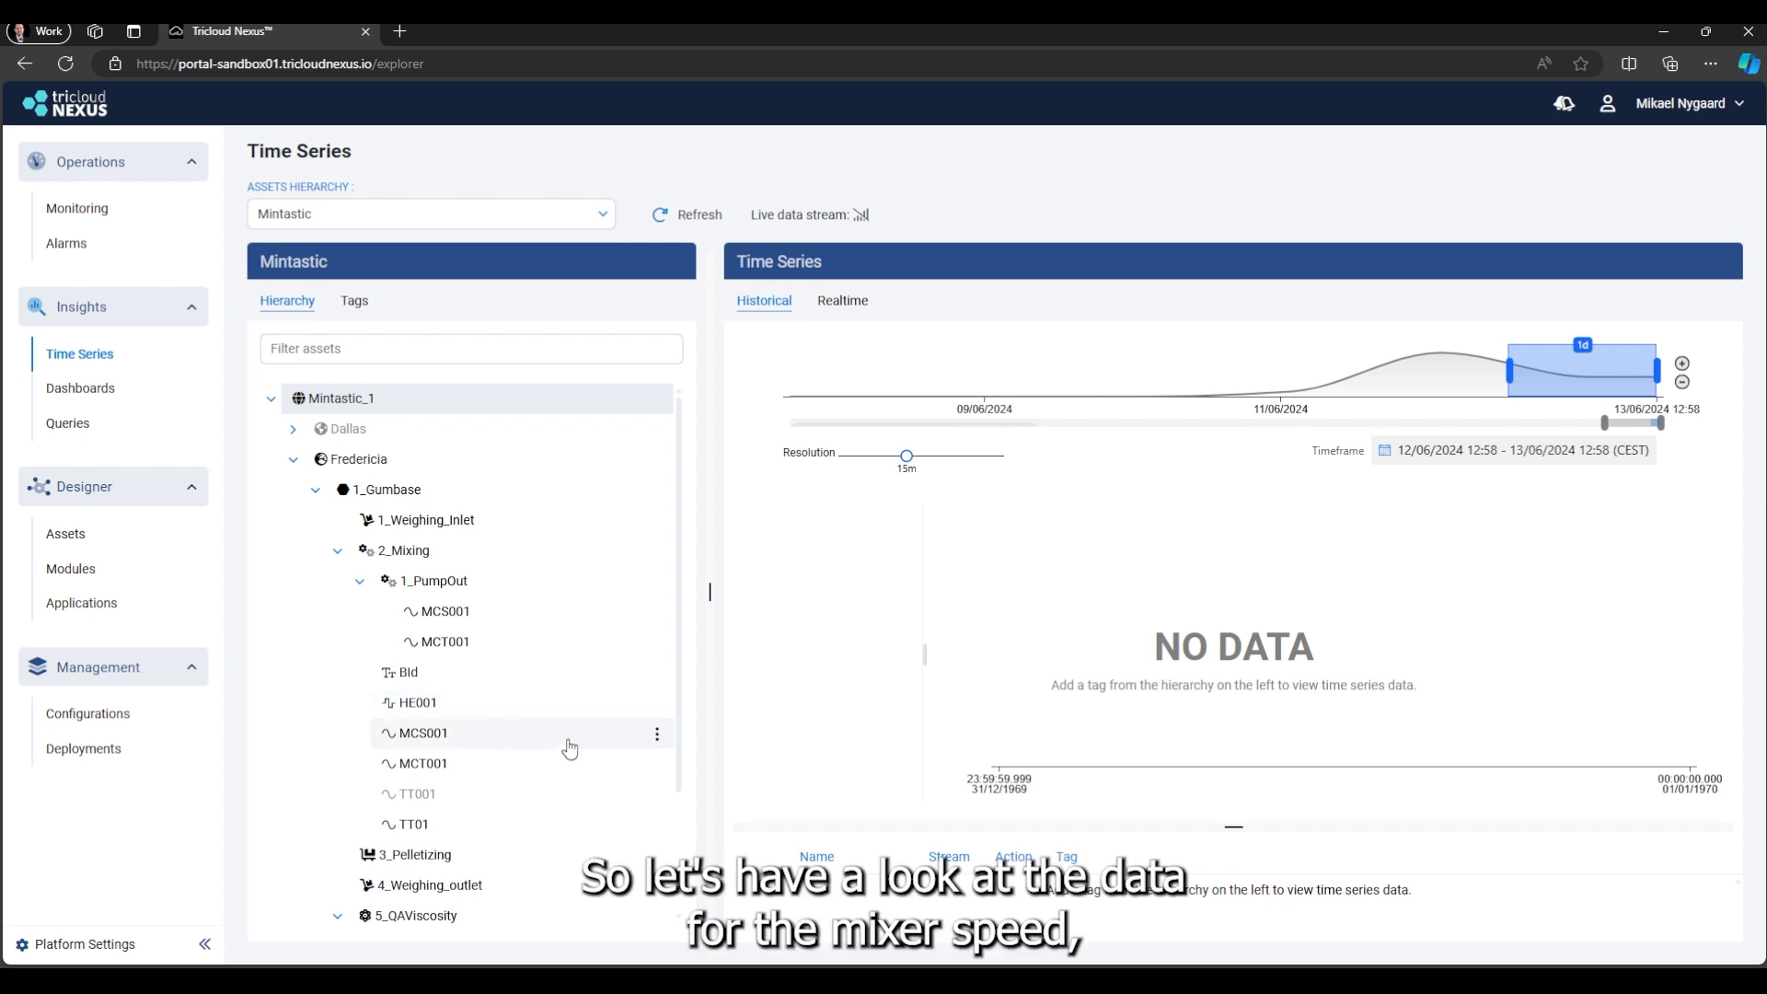
# Step: Plot the 2_Mixing tags MCS001, MCT001 and TT01 in the historical chart and zoom in to about one hour around the irregular section
pyautogui.click(657, 735)
pyautogui.click(695, 764)
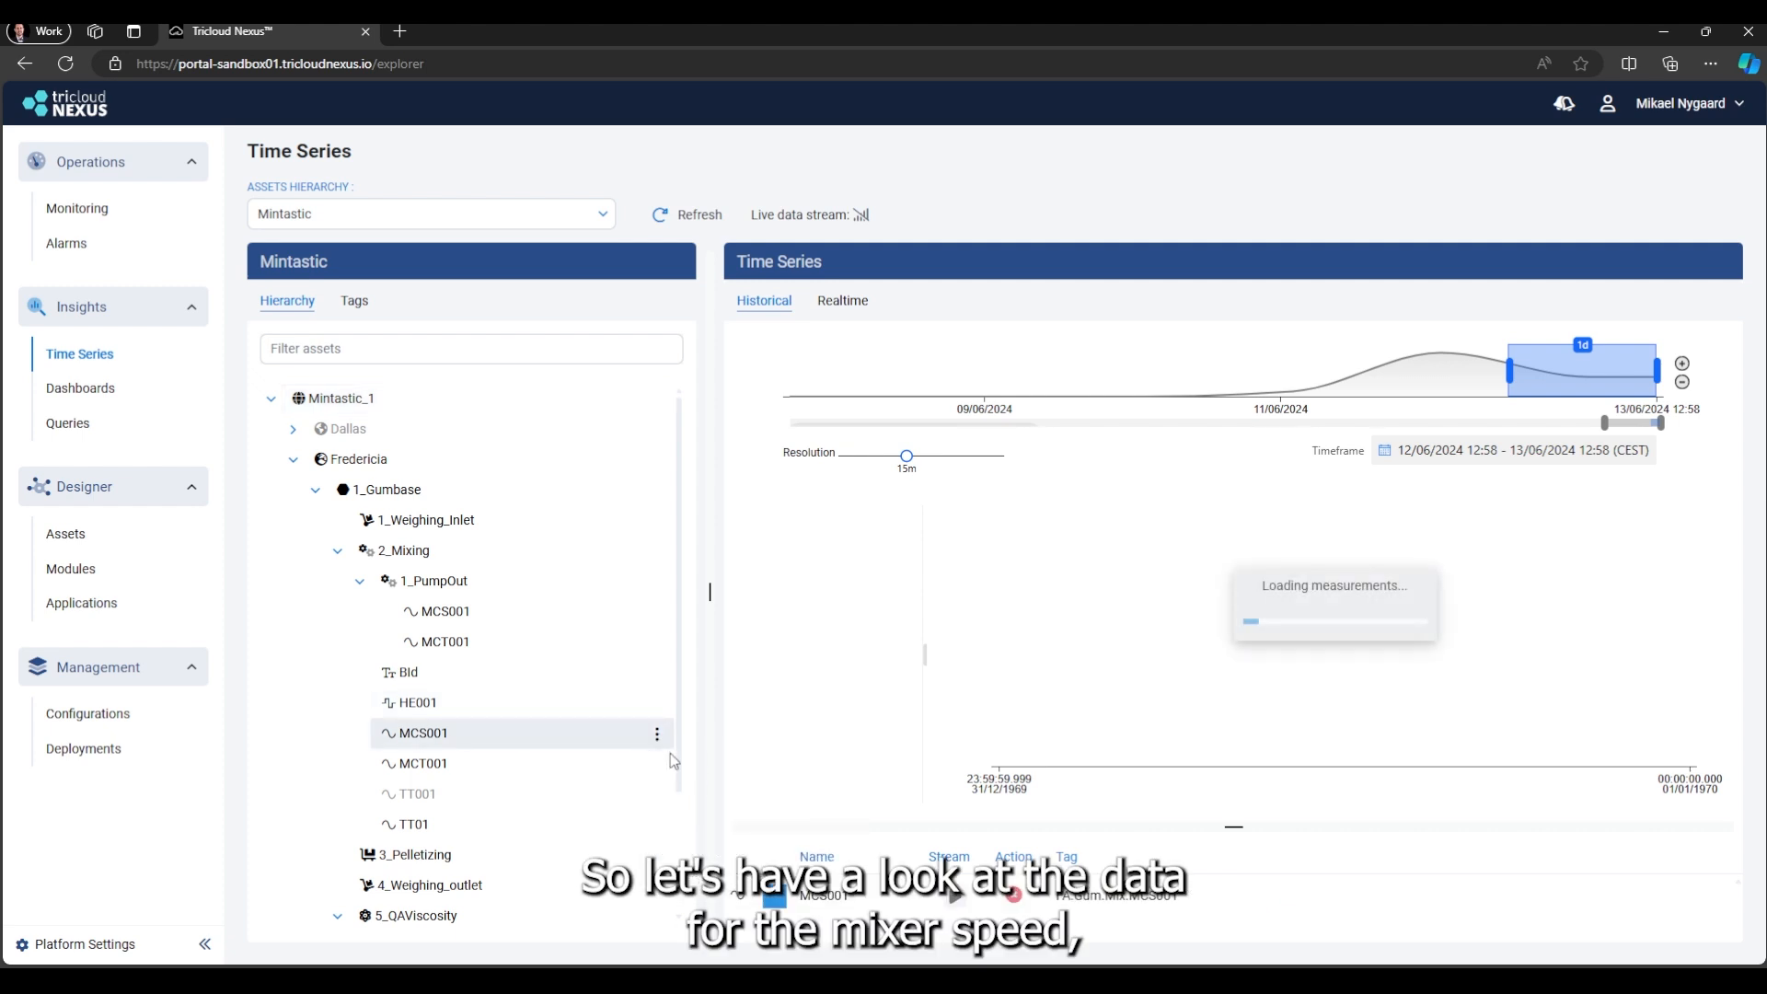
pyautogui.click(657, 765)
pyautogui.click(682, 793)
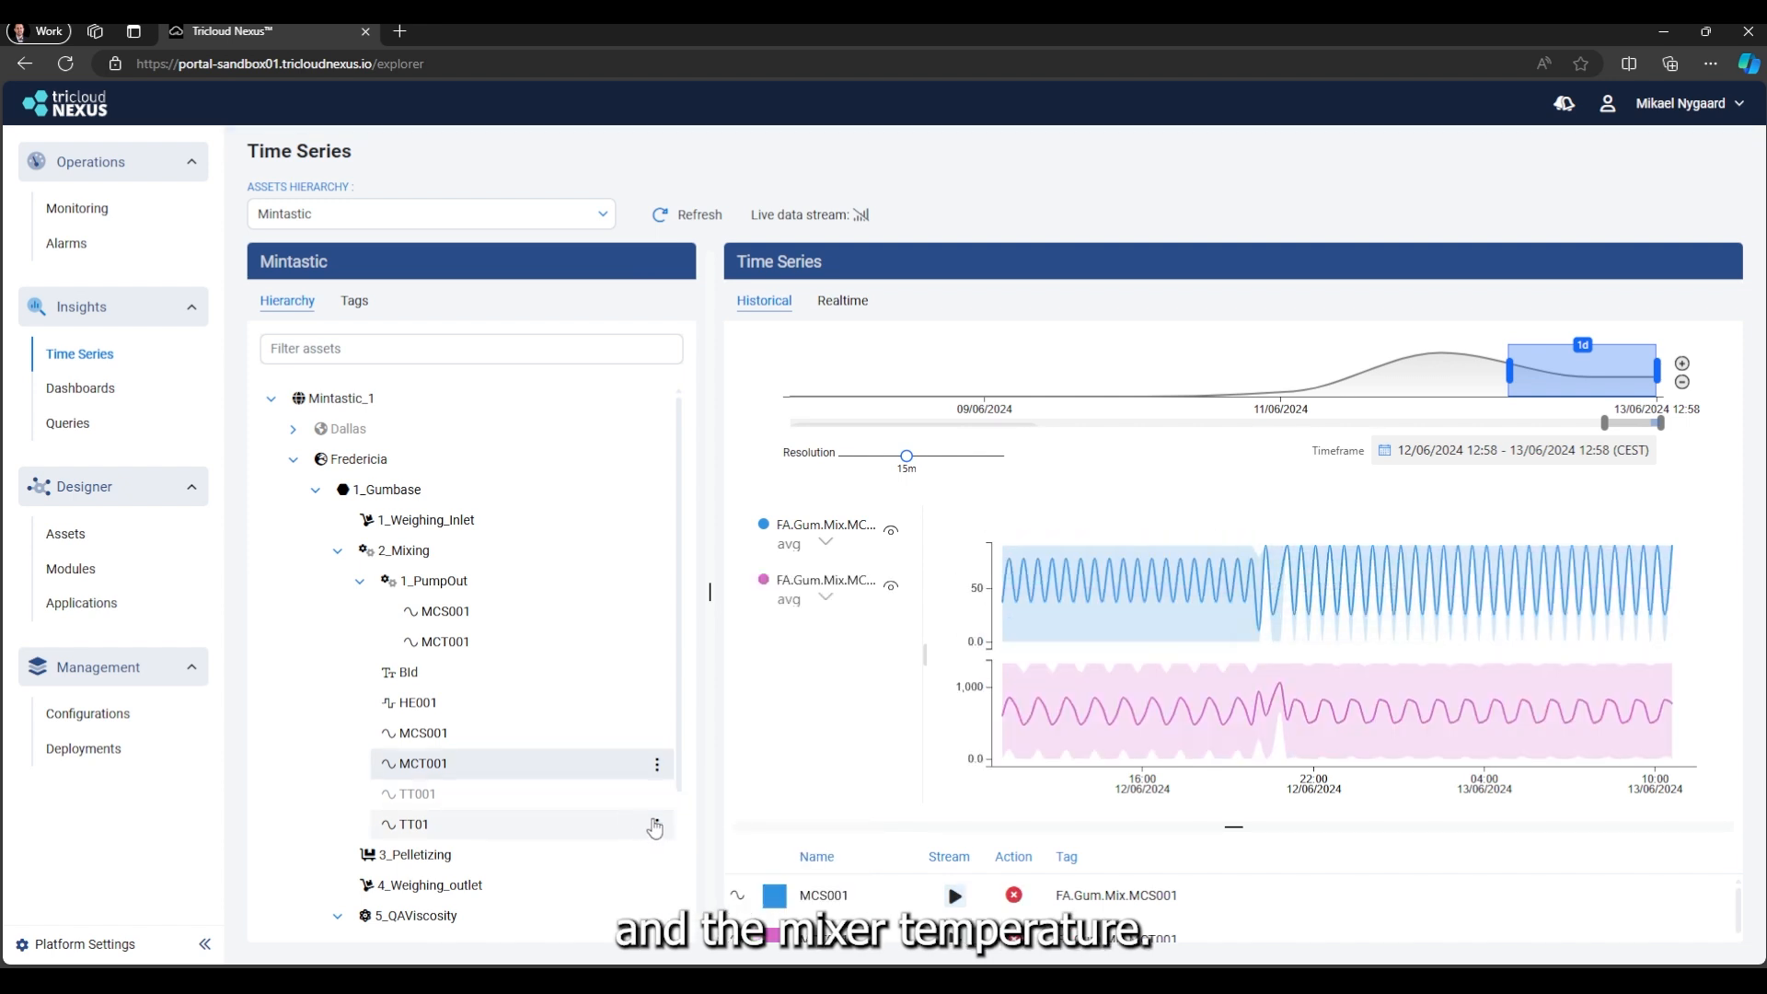
pyautogui.click(657, 825)
pyautogui.click(700, 719)
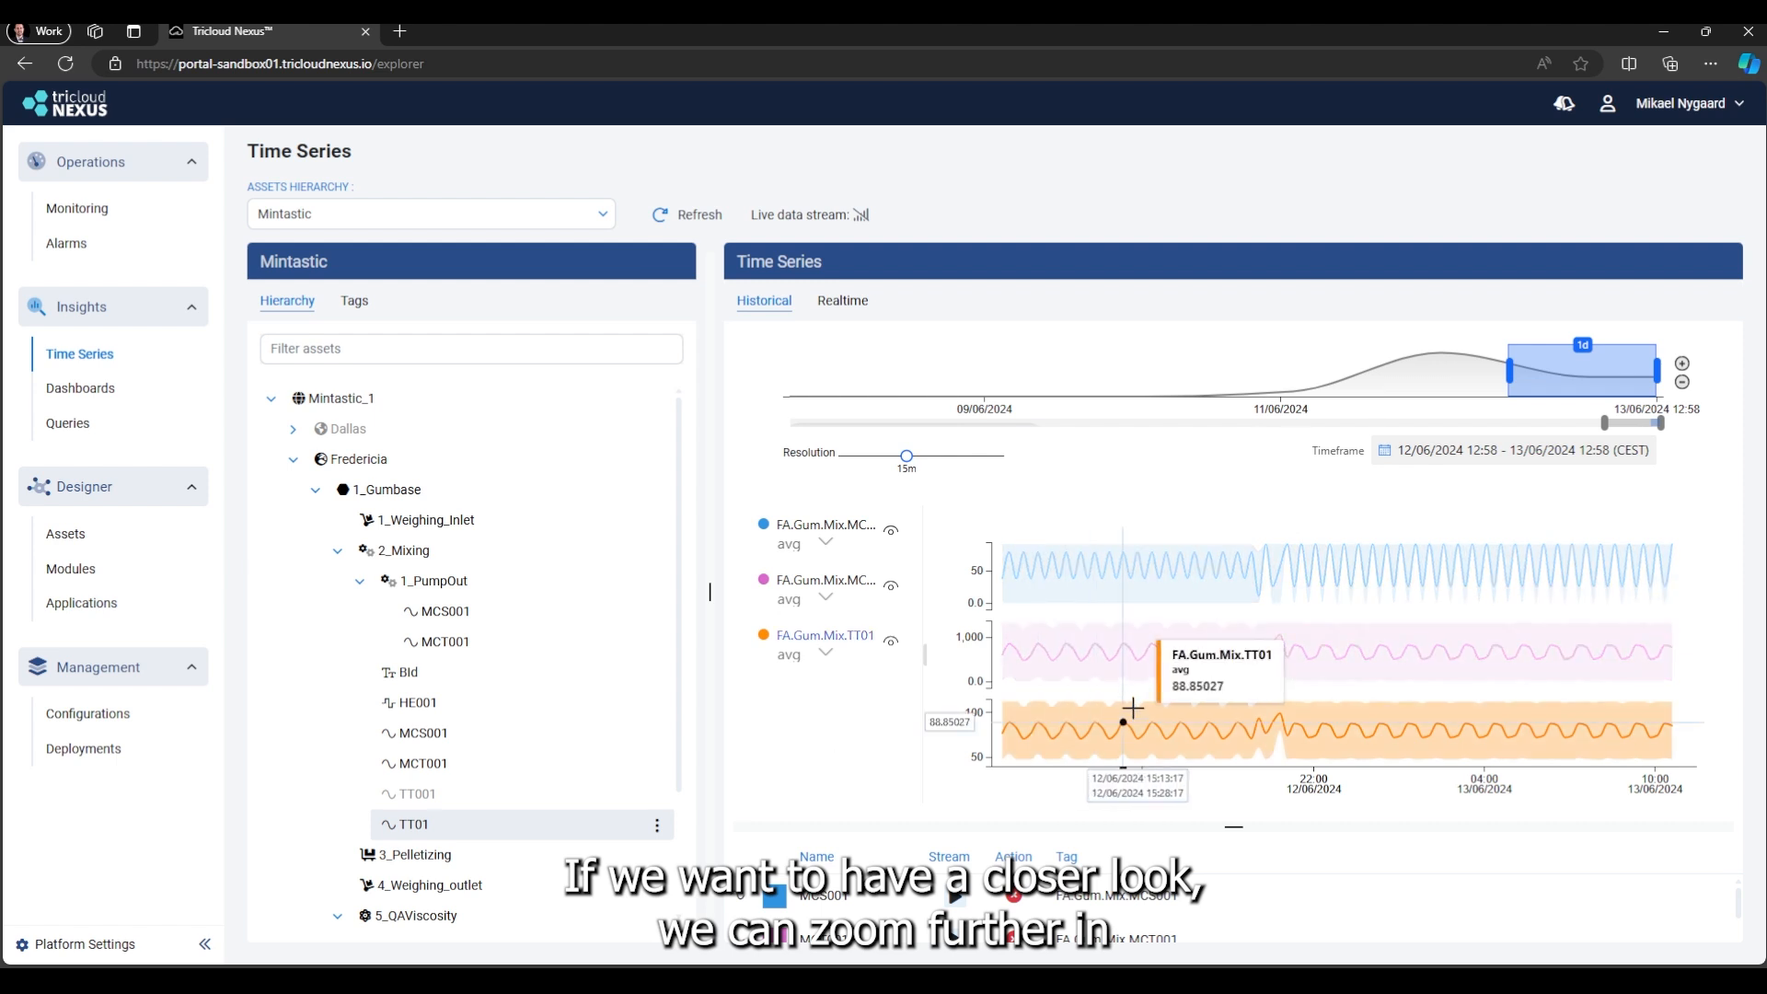
pyautogui.moveTo(1293, 722); pyautogui.dragTo(1322, 719)
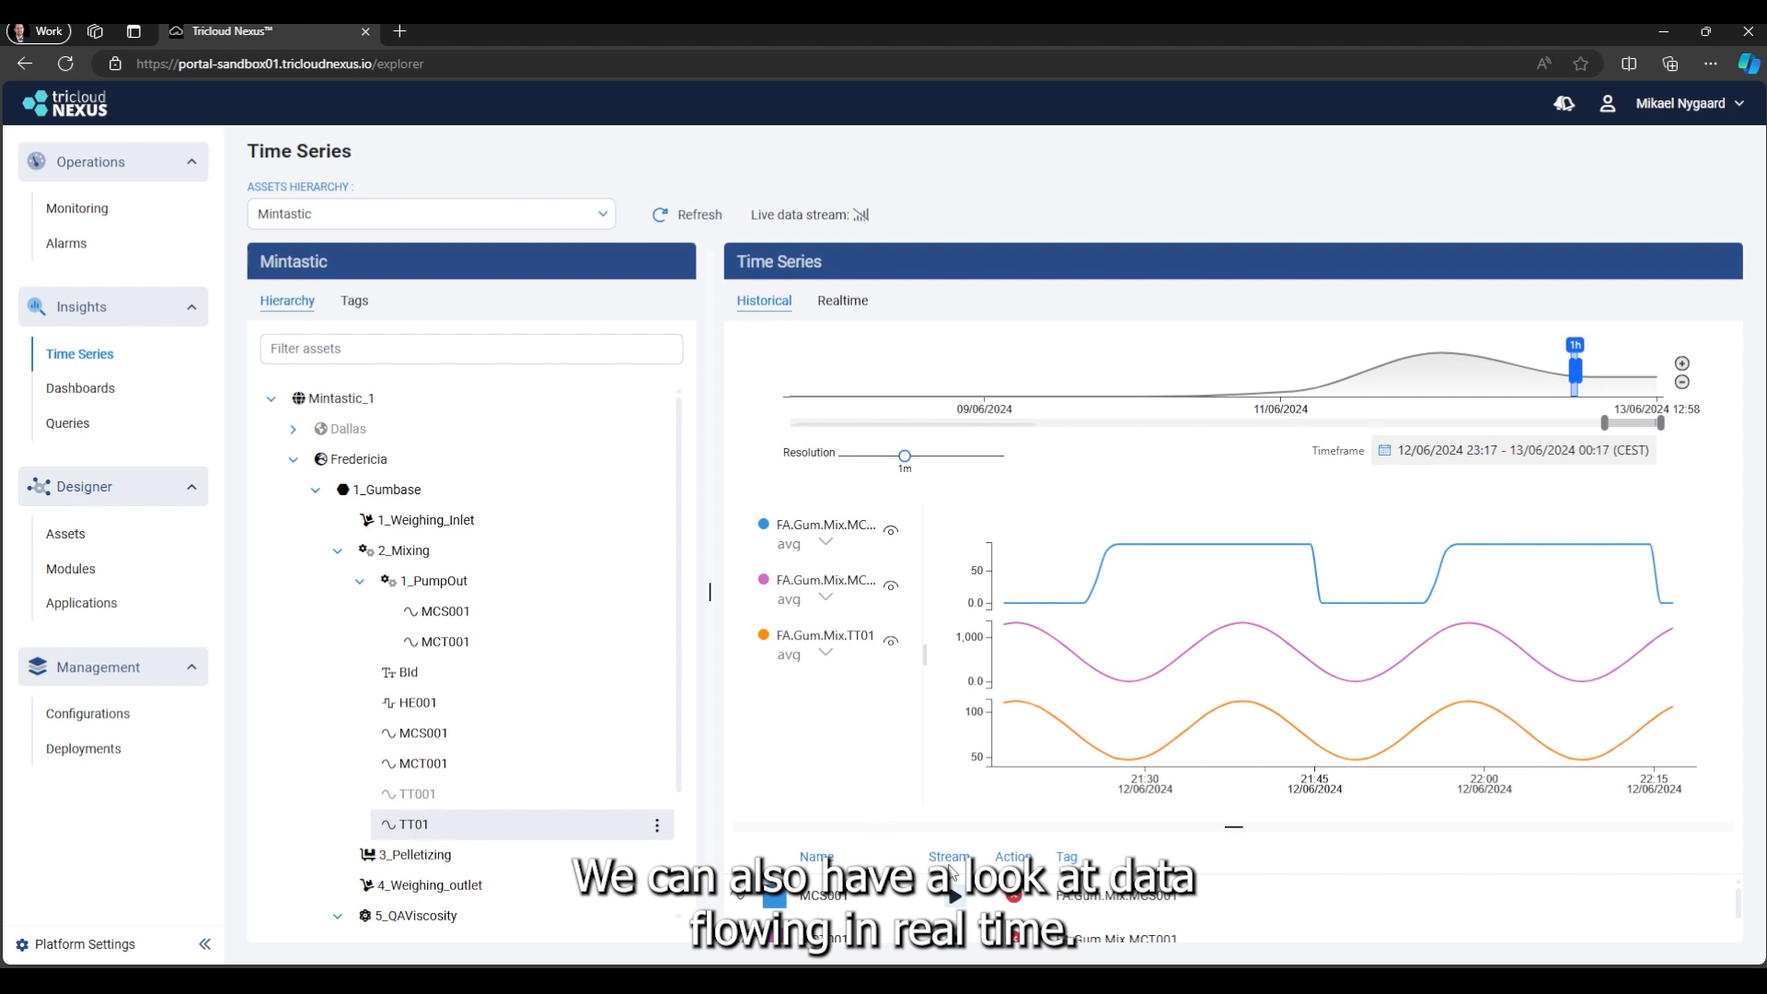
# Step: Start the real-time stream of tag MCT001 to view its live data, and stop the stream again
pyautogui.scroll(-1, 957, 897)
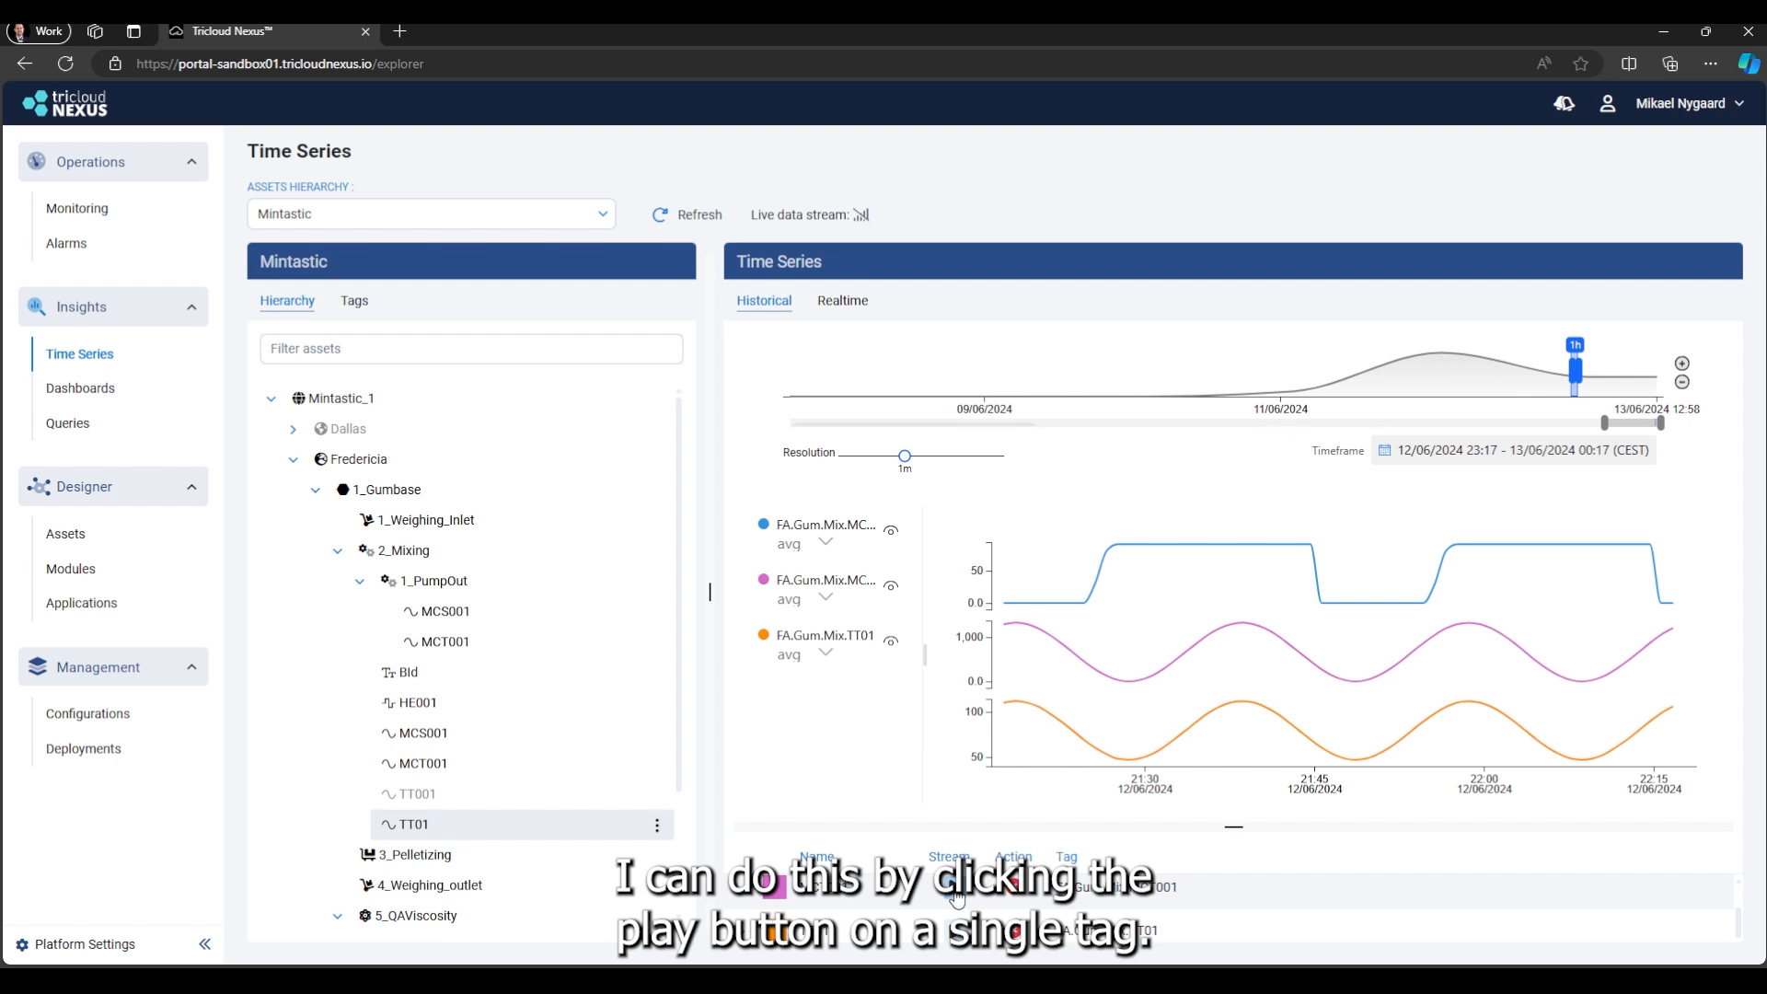
pyautogui.click(956, 888)
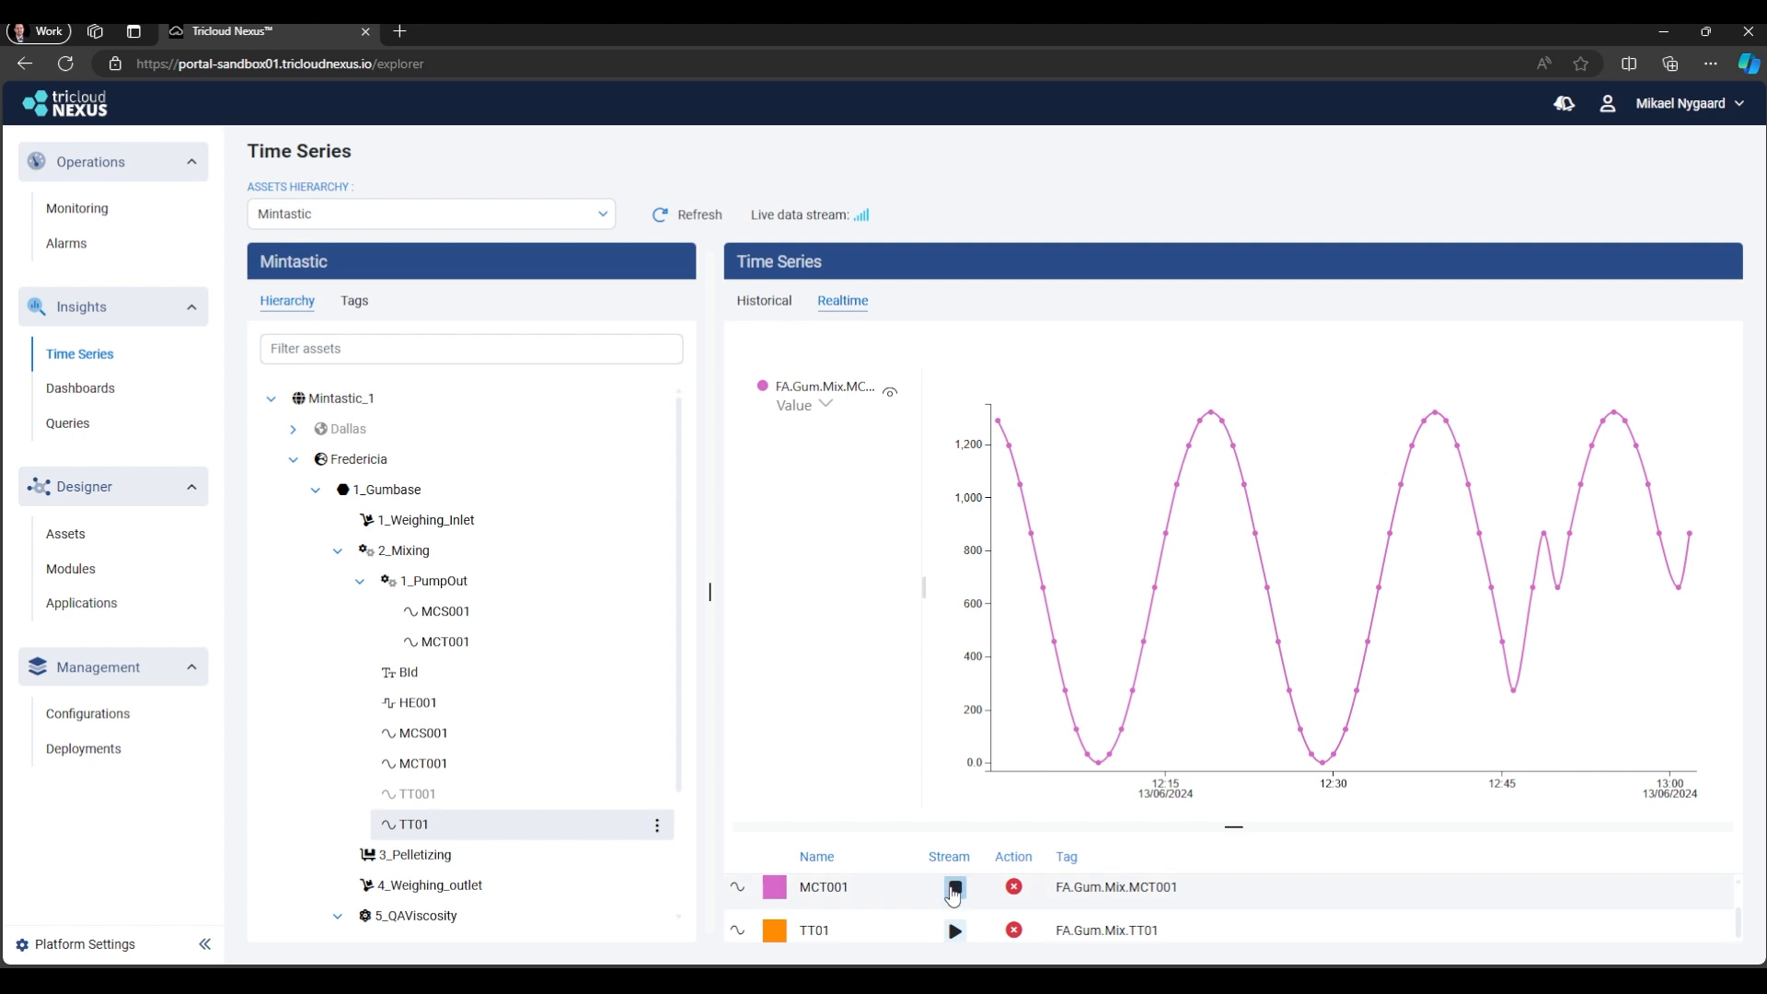
pyautogui.click(954, 887)
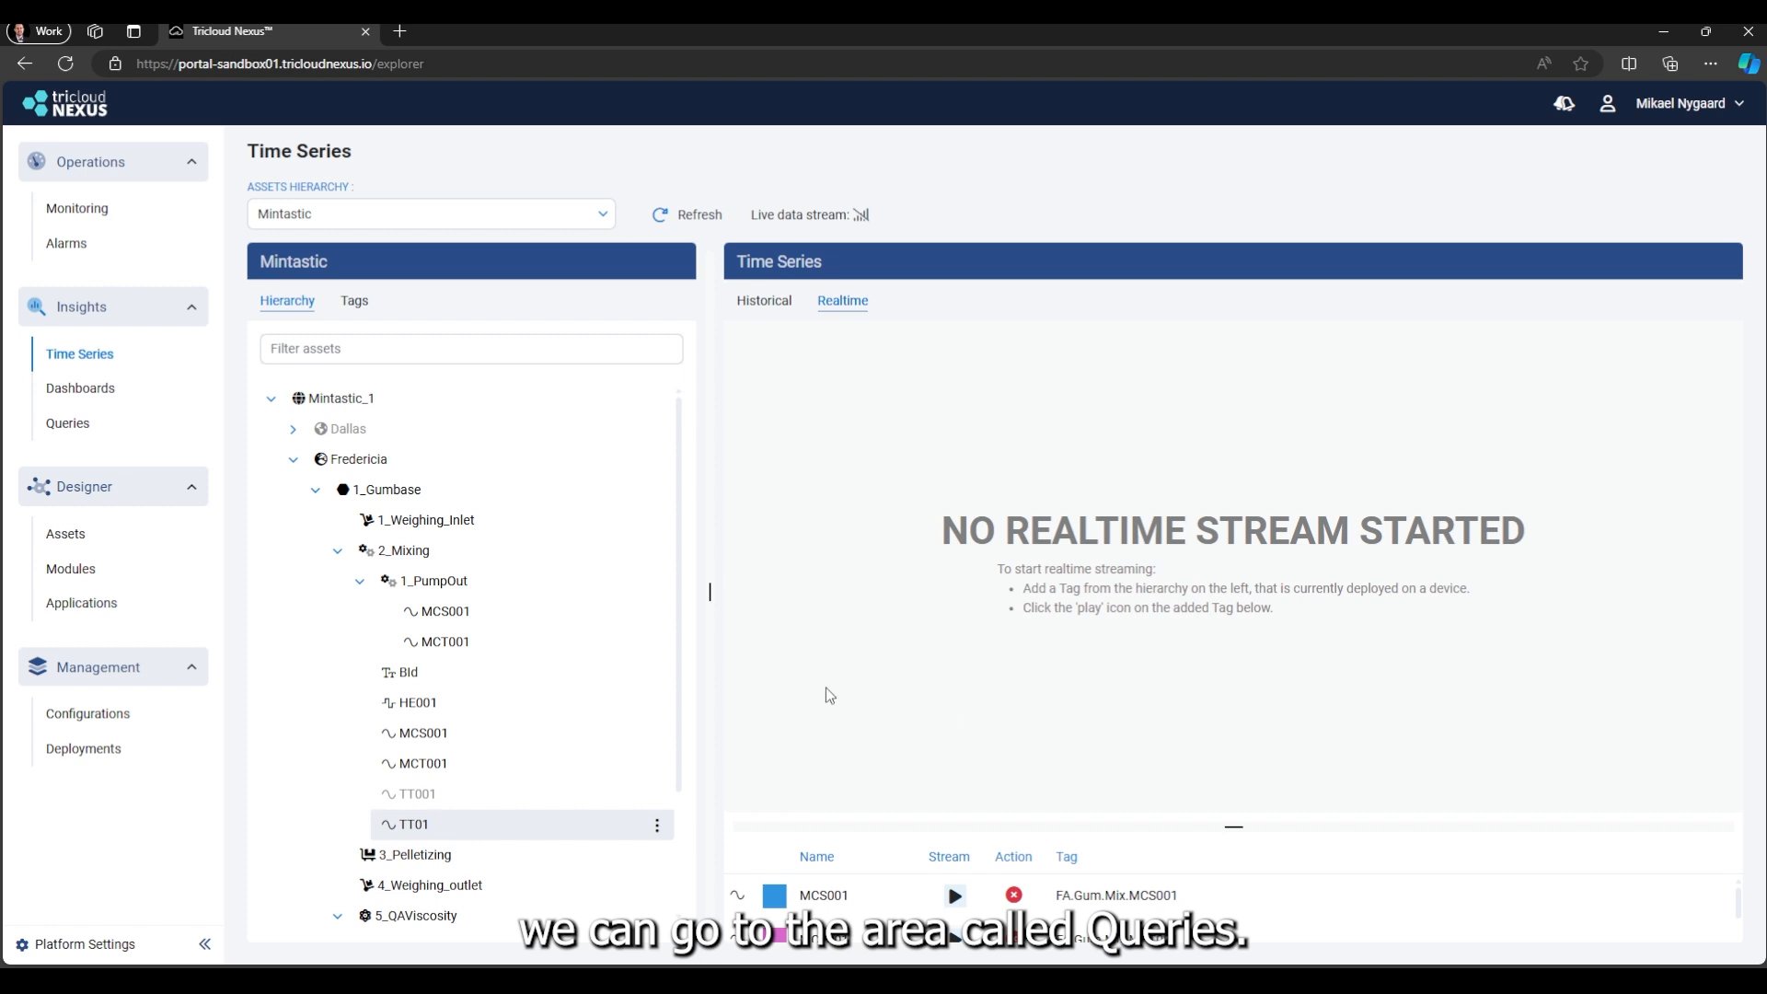
# Step: Open the Queries area and run the query for the latest 1000 measurements from various mixer tags
pyautogui.click(68, 424)
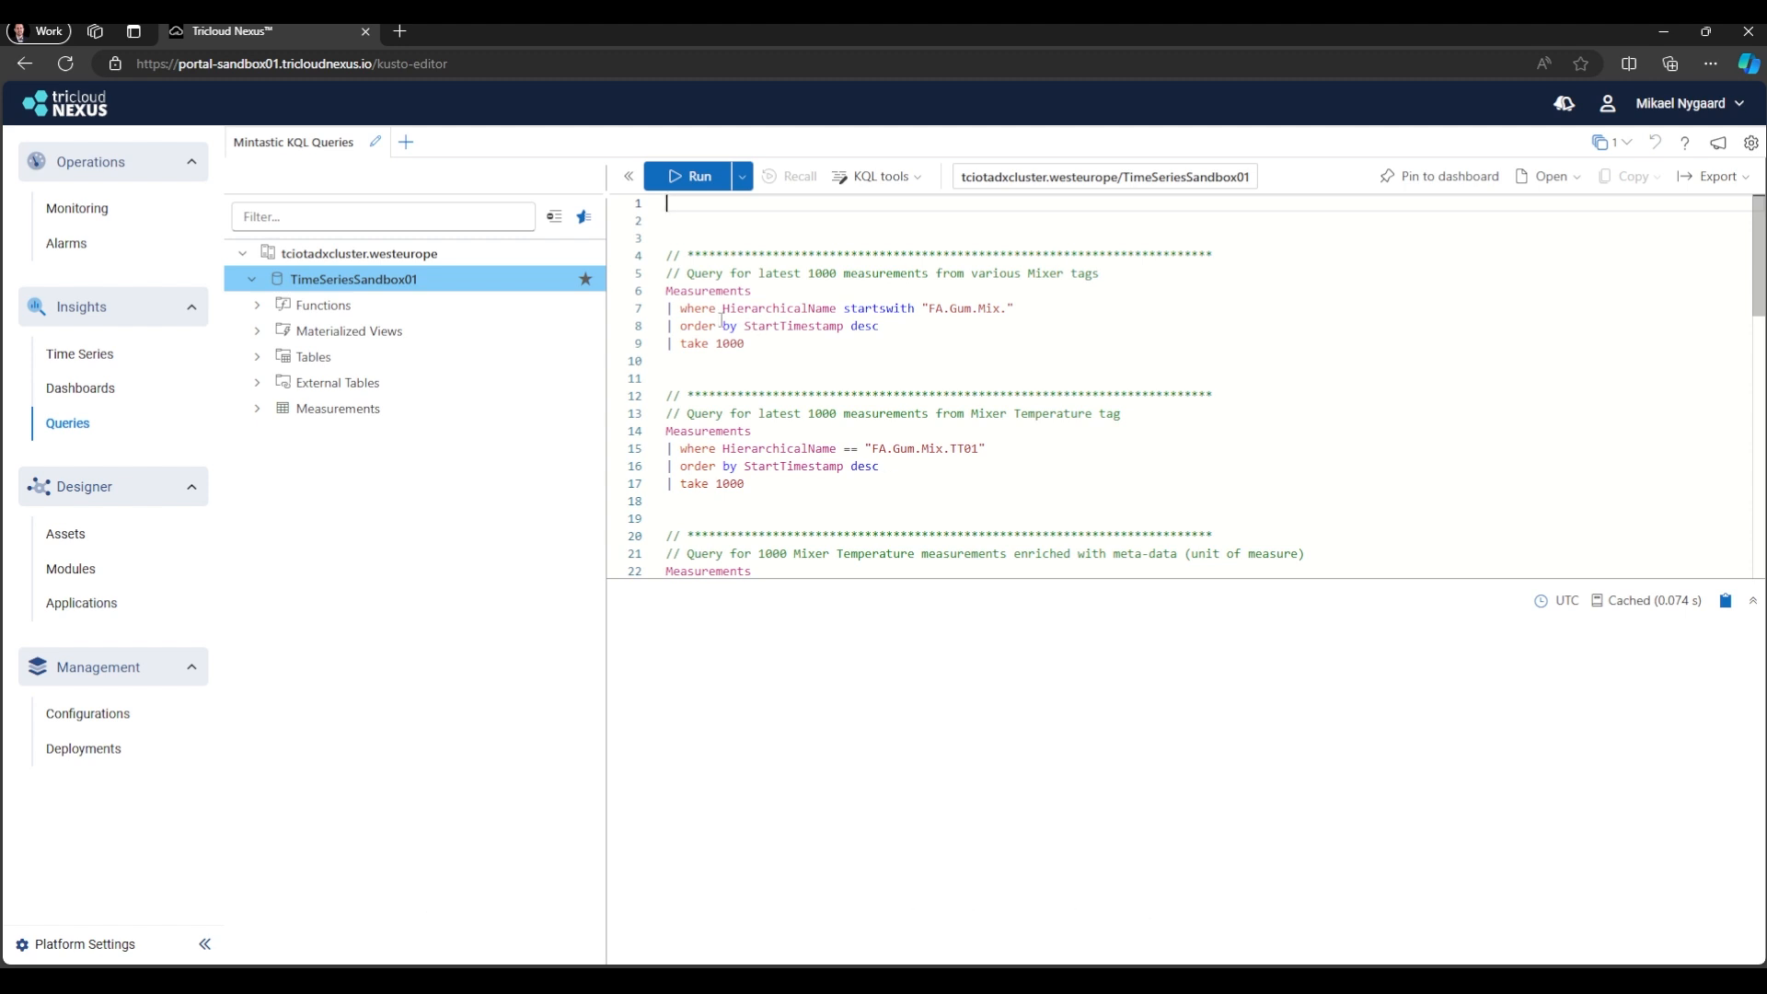
pyautogui.moveTo(726, 292)
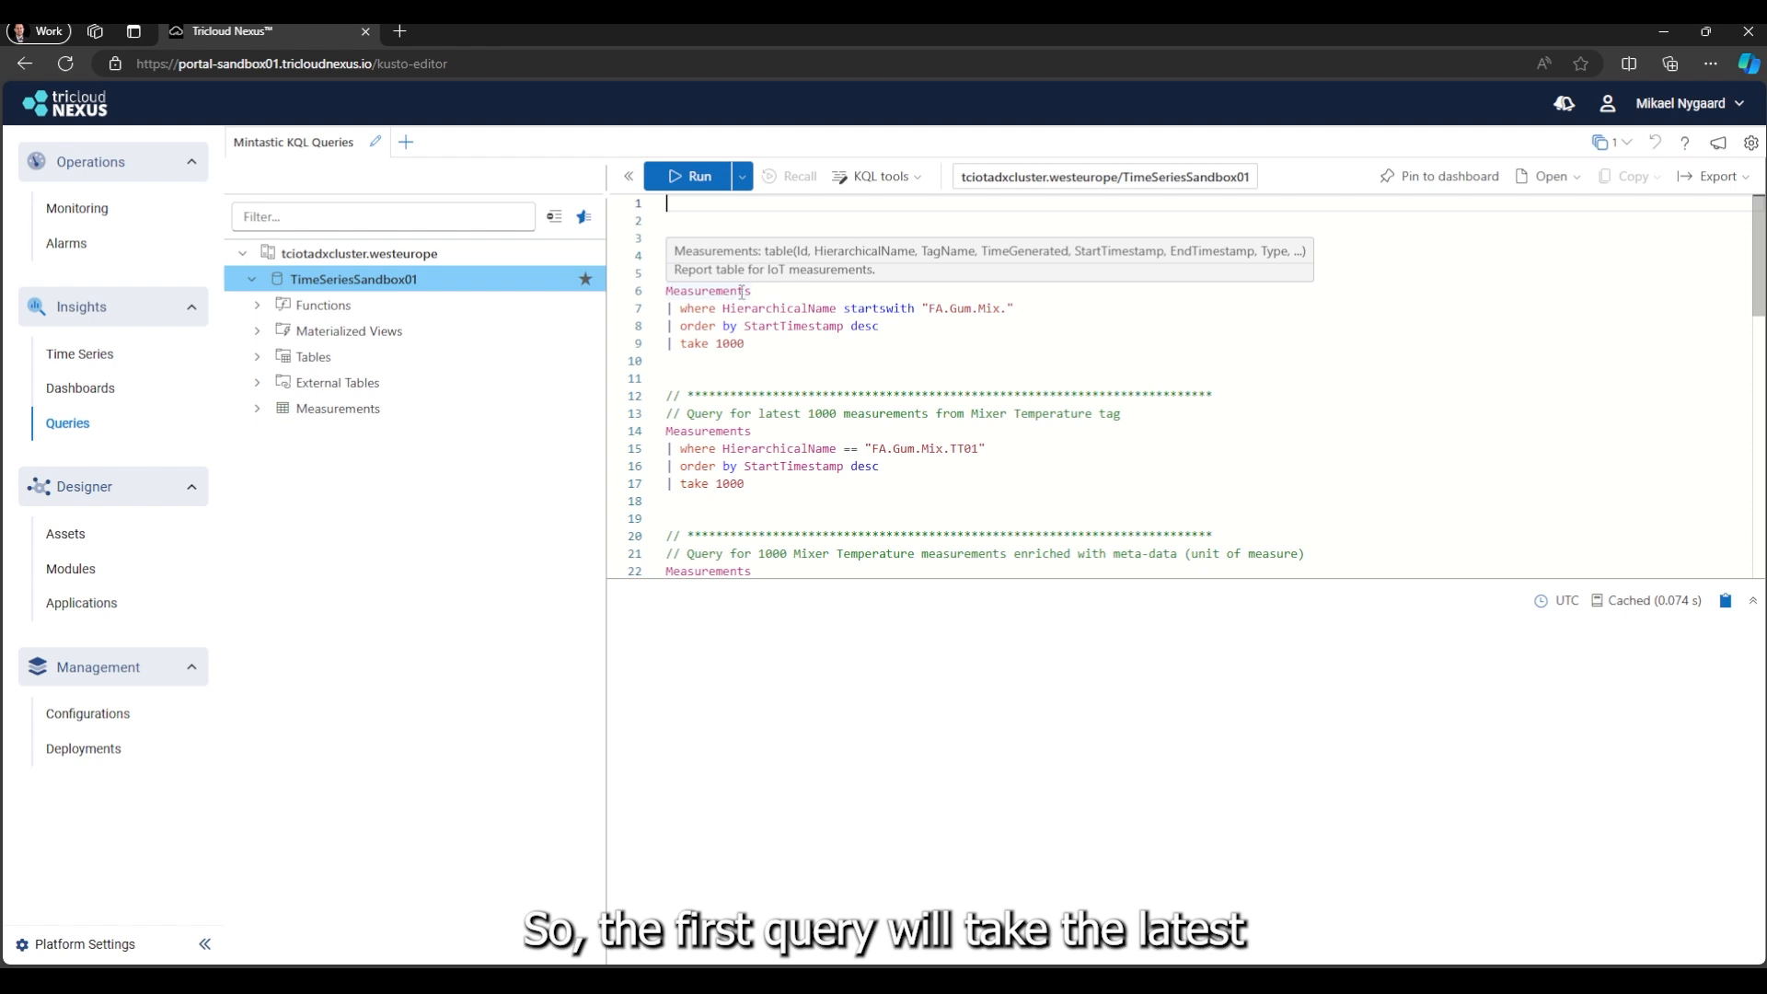
pyautogui.moveTo(759, 329)
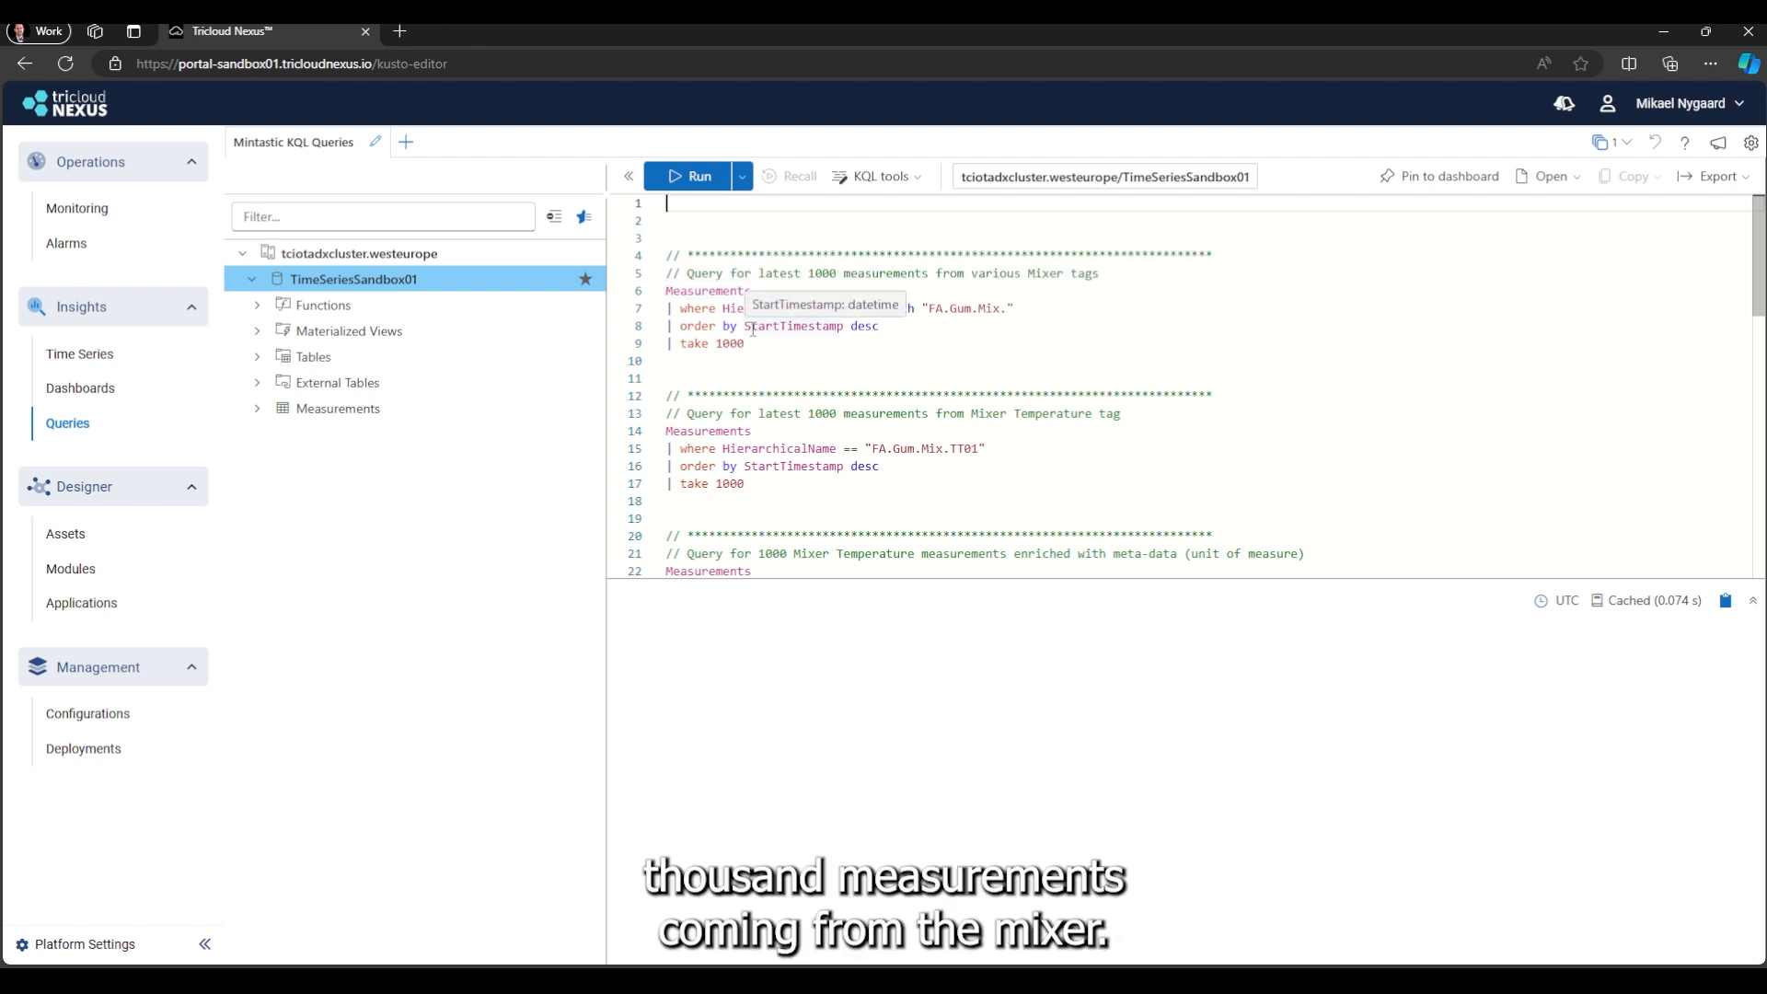
pyautogui.click(708, 316)
pyautogui.click(672, 184)
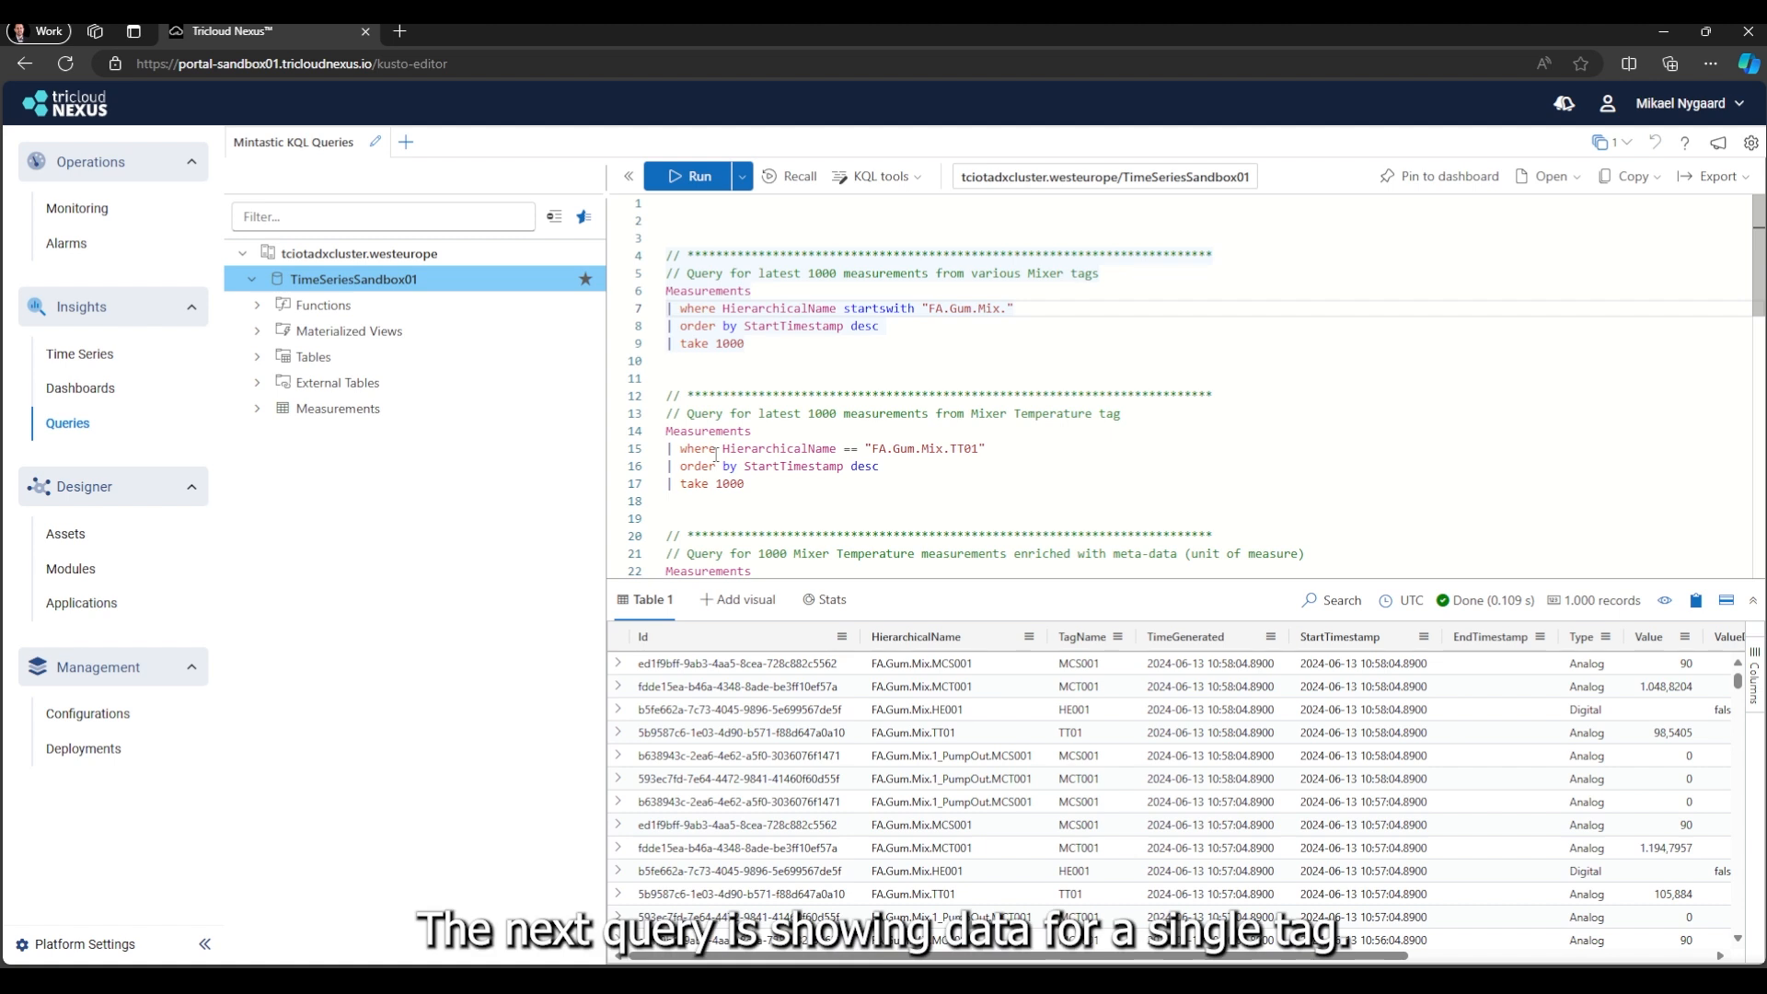
# Step: Run the query for the latest 1000 Mixer Temperature measurements and the version enriched with unit-of-measure metadata
pyautogui.click(956, 451)
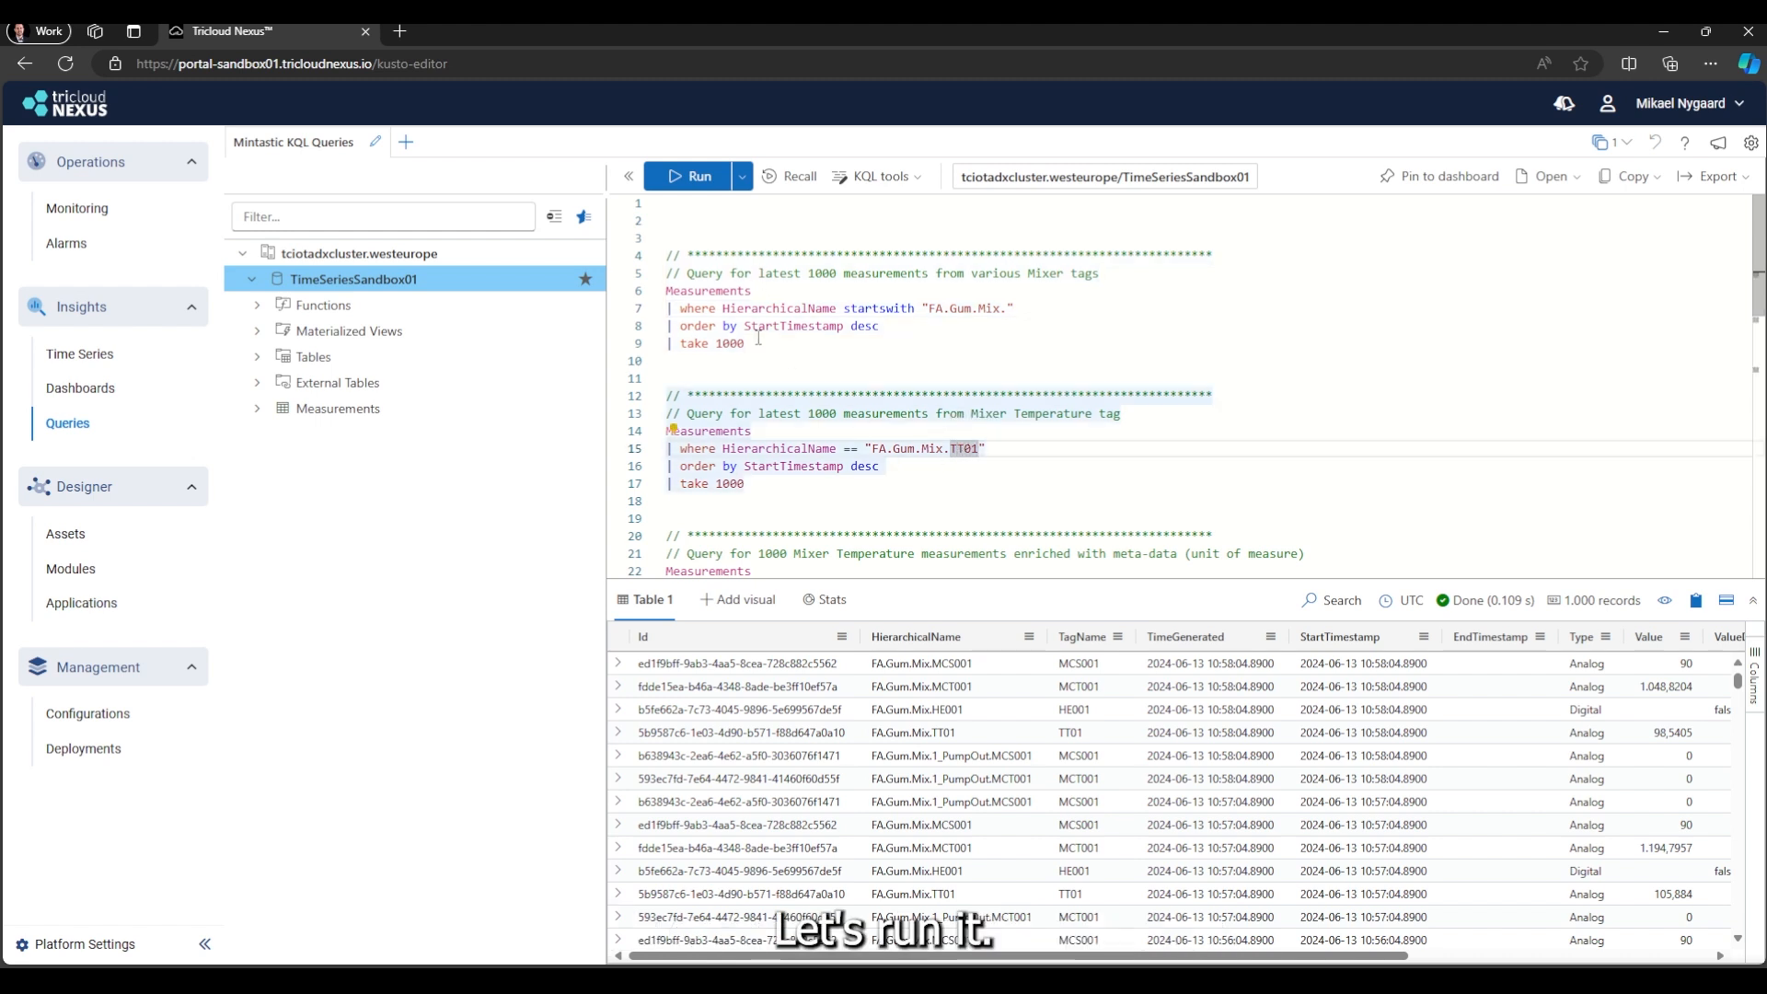
pyautogui.click(676, 174)
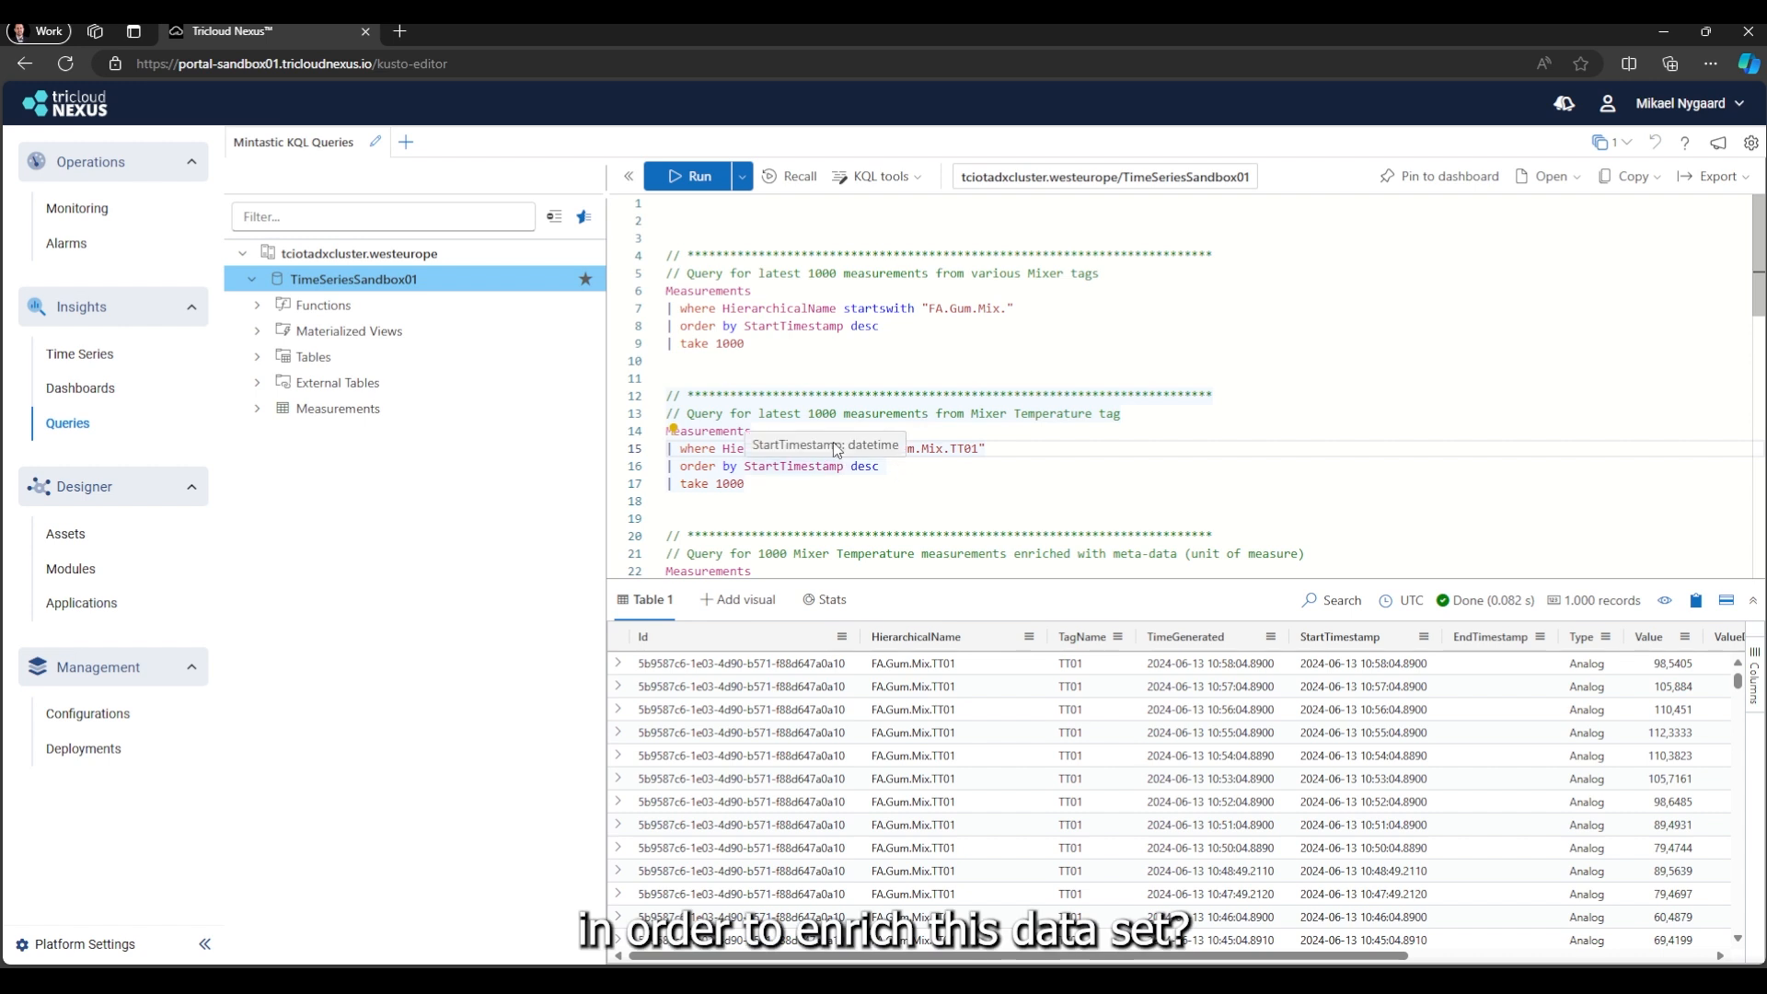
pyautogui.scroll(-1, 856, 465)
pyautogui.scroll(-1, 873, 470)
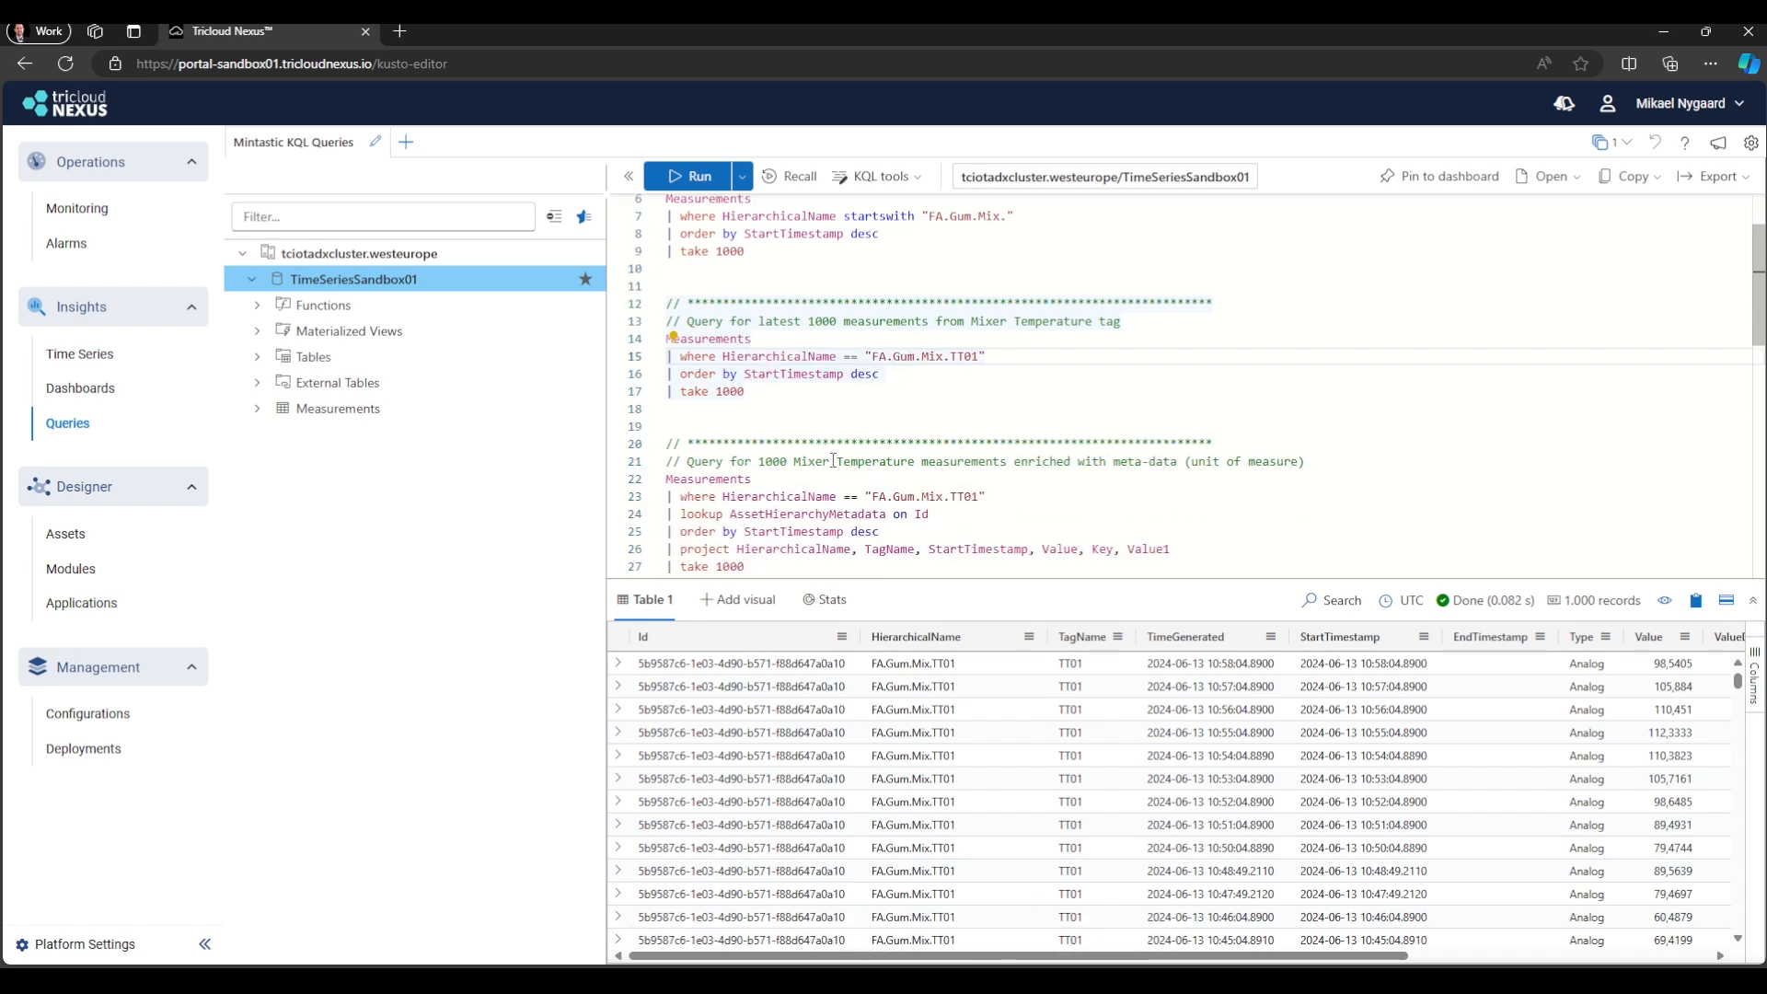
pyautogui.click(767, 513)
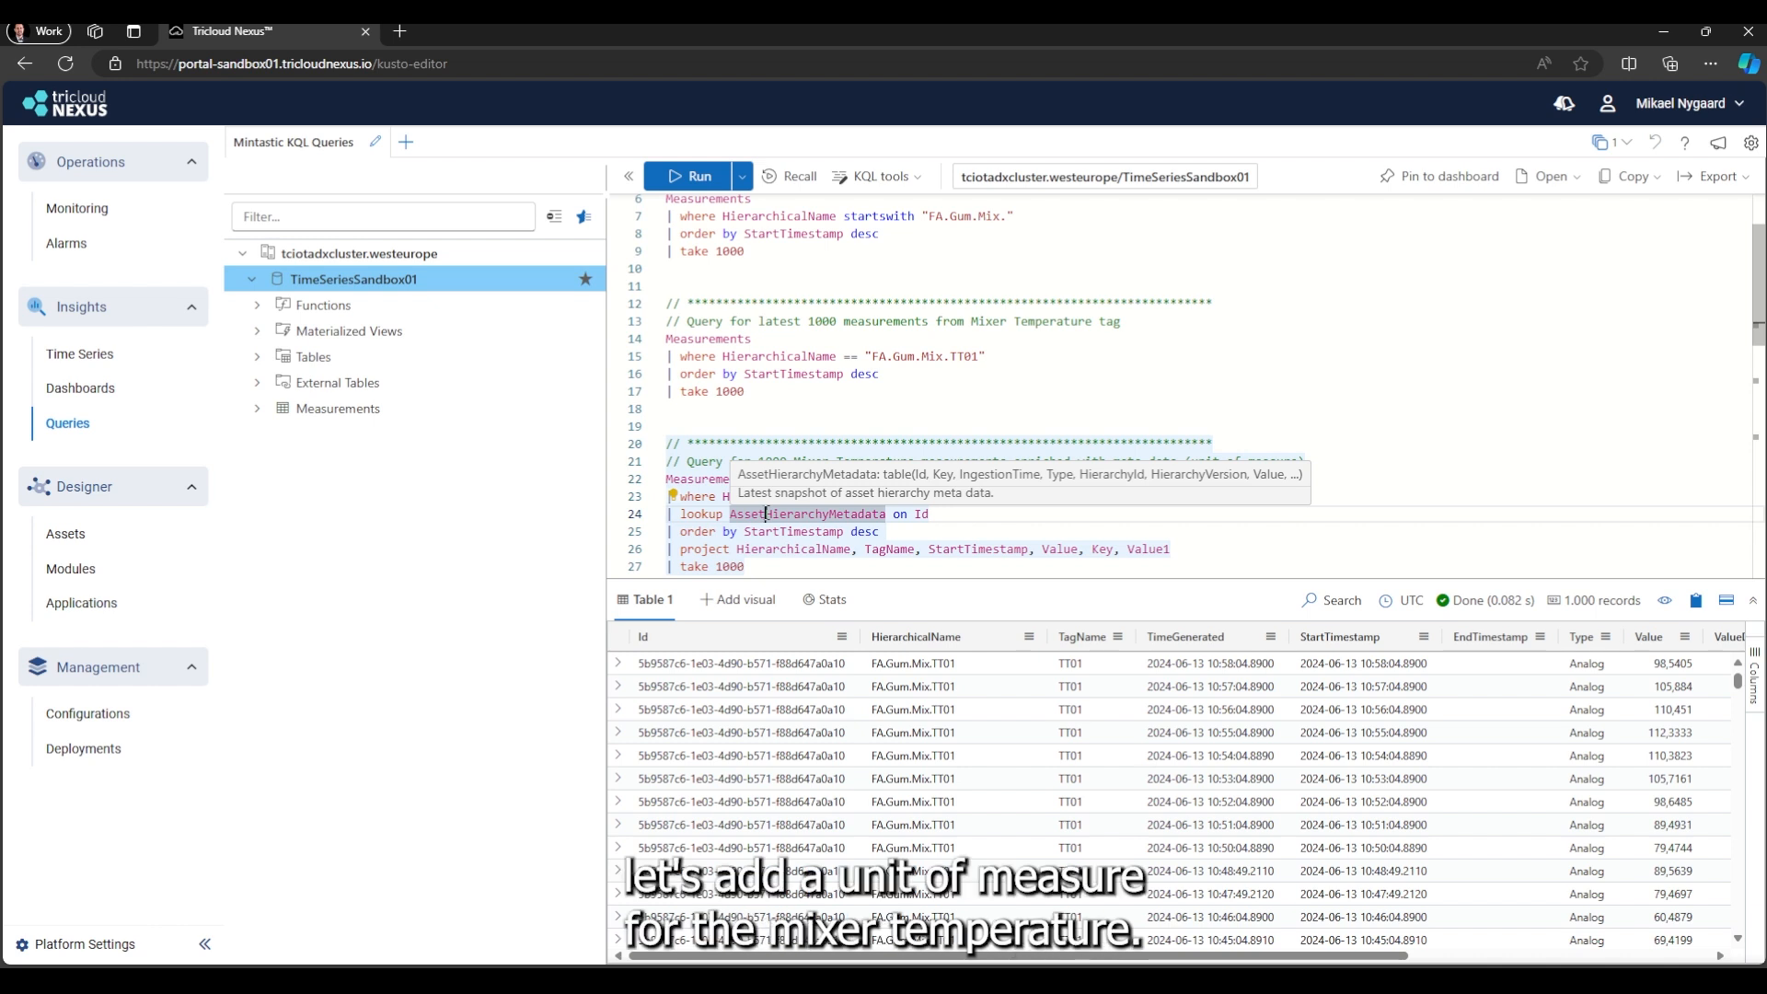
pyautogui.click(729, 531)
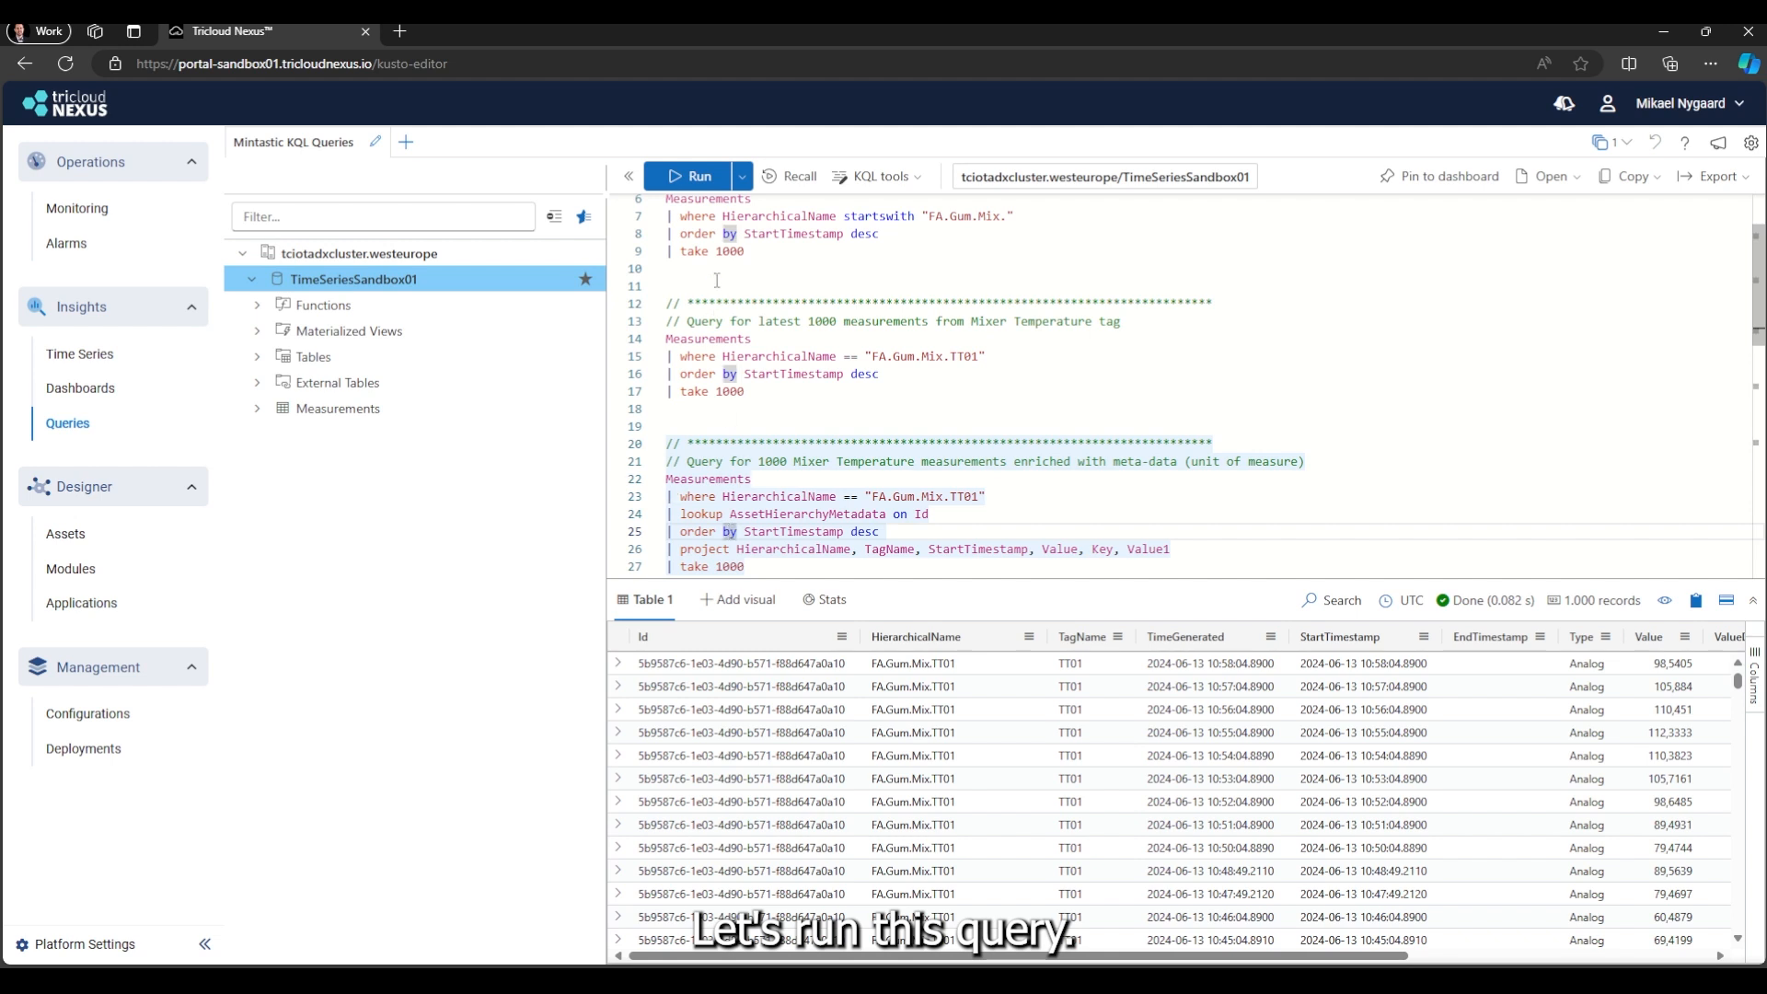
pyautogui.click(690, 175)
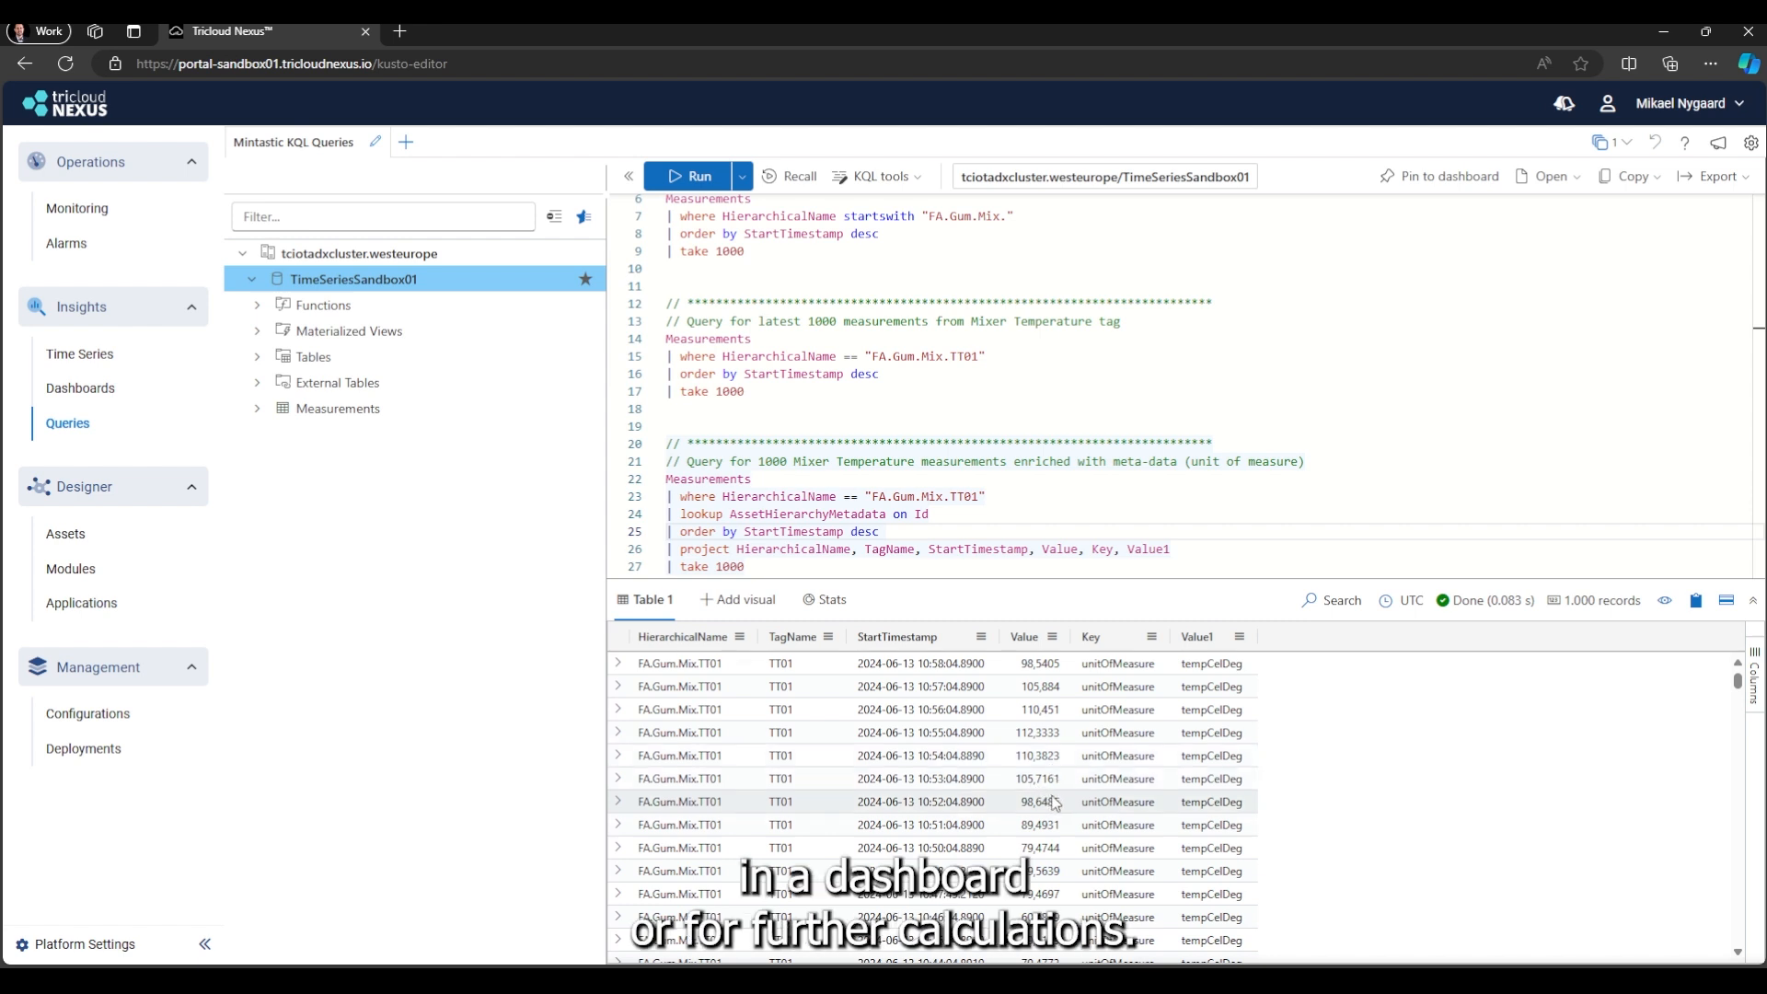
# Step: Run the query for Mixer Temperature measurements from the last 8 hours
pyautogui.scroll(-4, 920, 414)
pyautogui.click(744, 505)
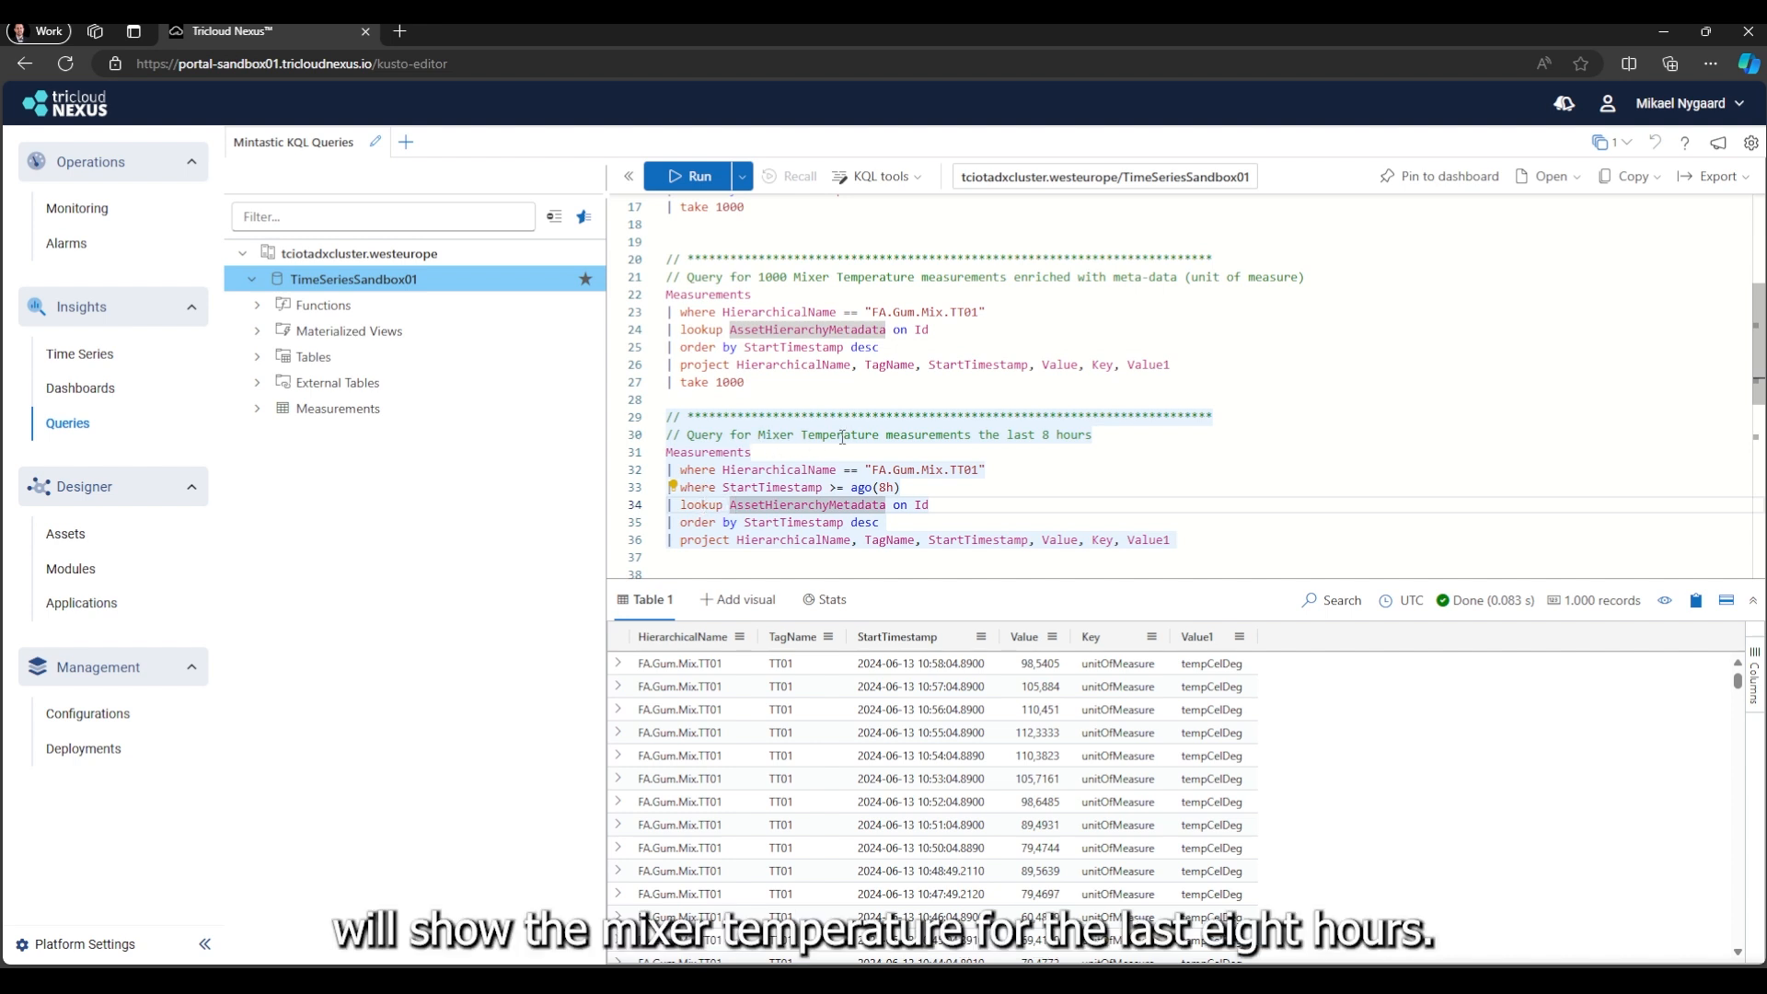
pyautogui.moveTo(746, 511)
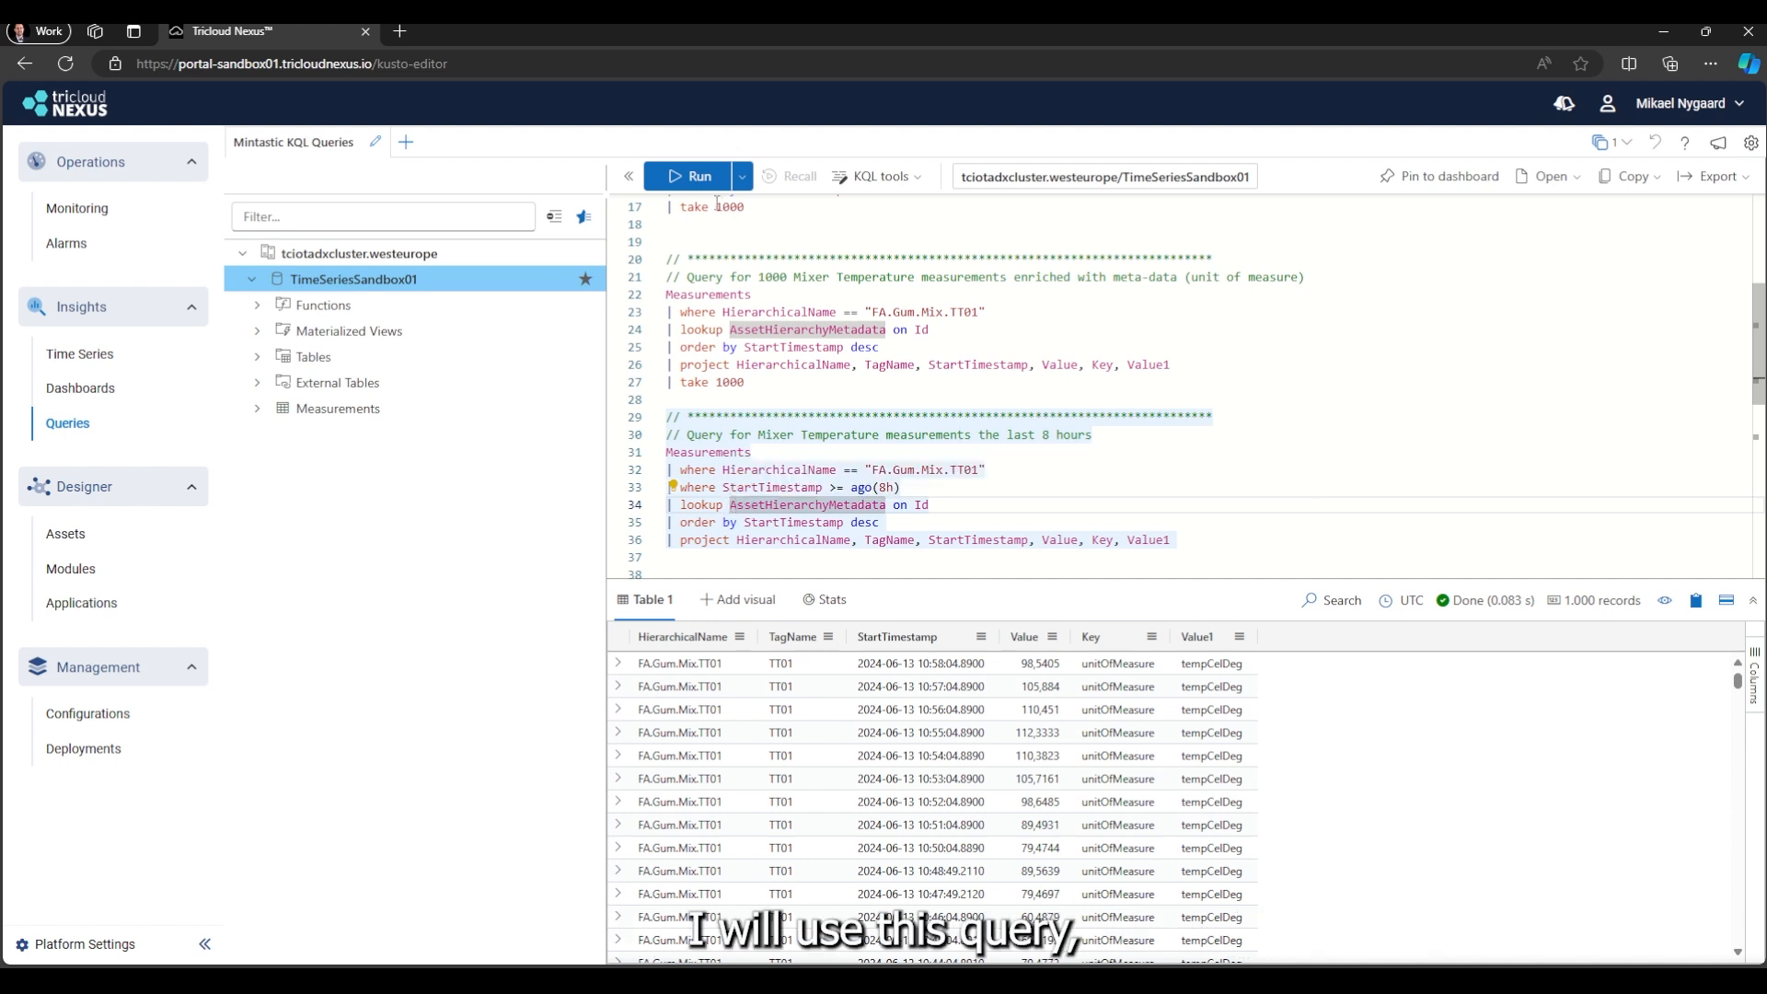
pyautogui.click(692, 177)
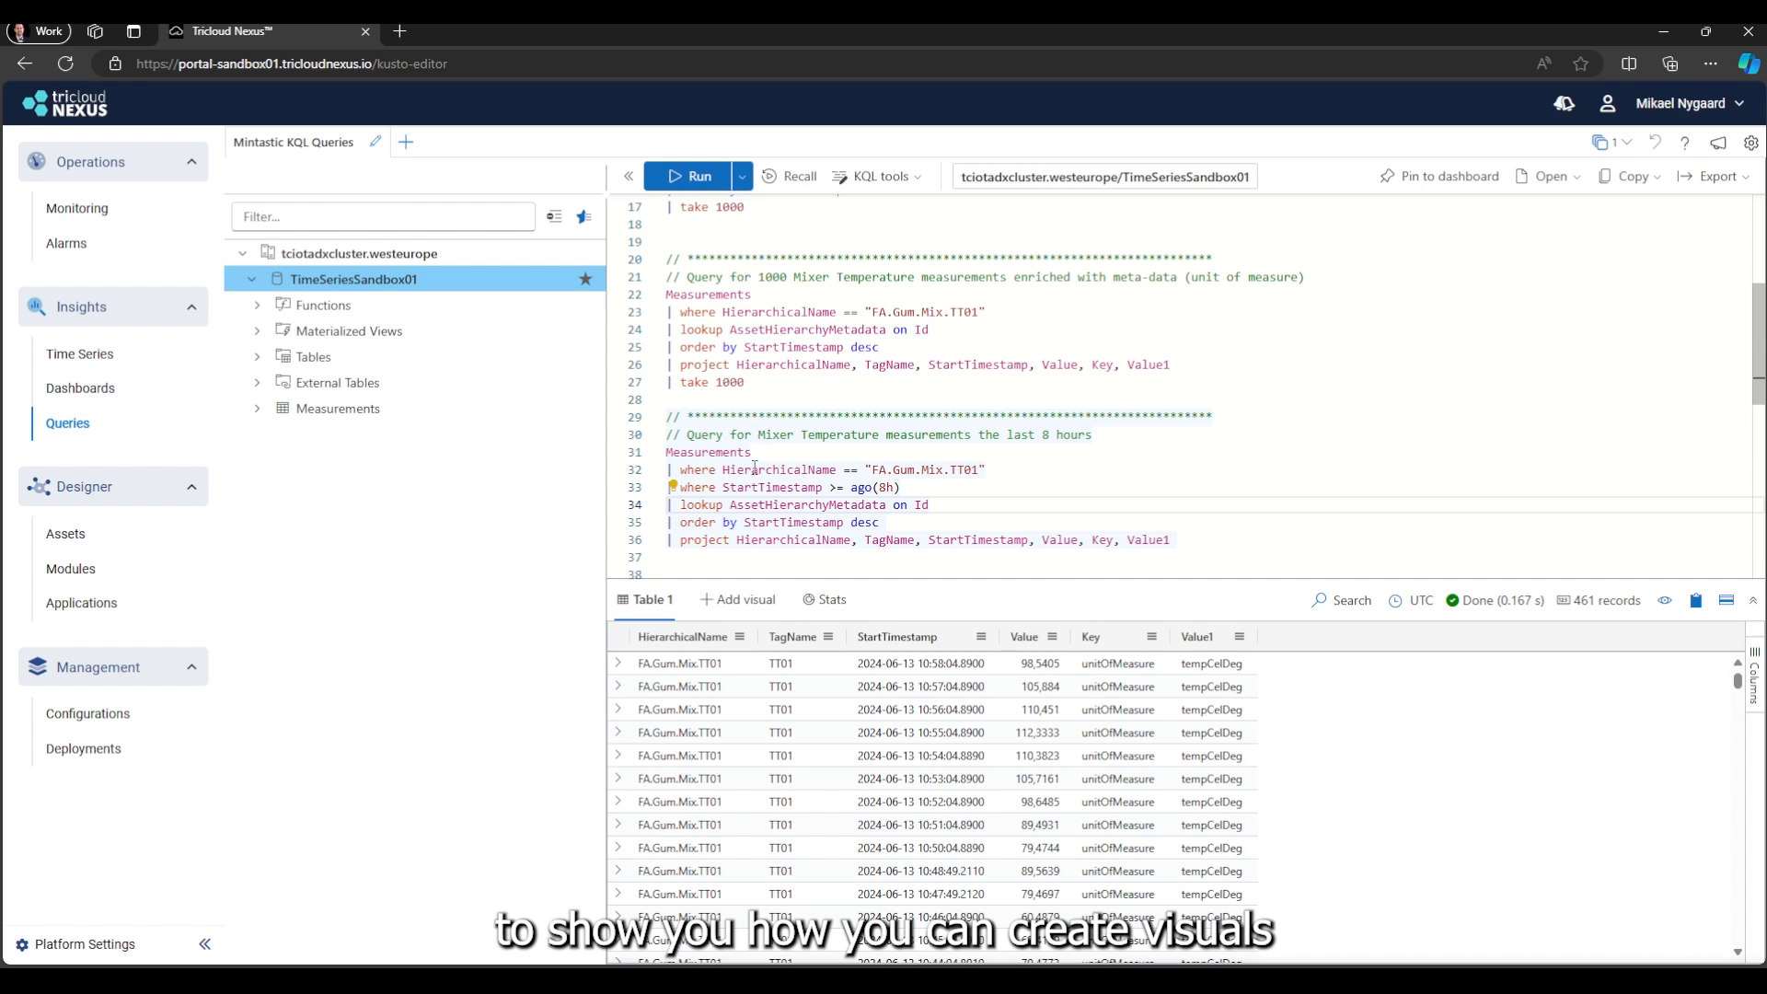
pyautogui.moveTo(755, 468)
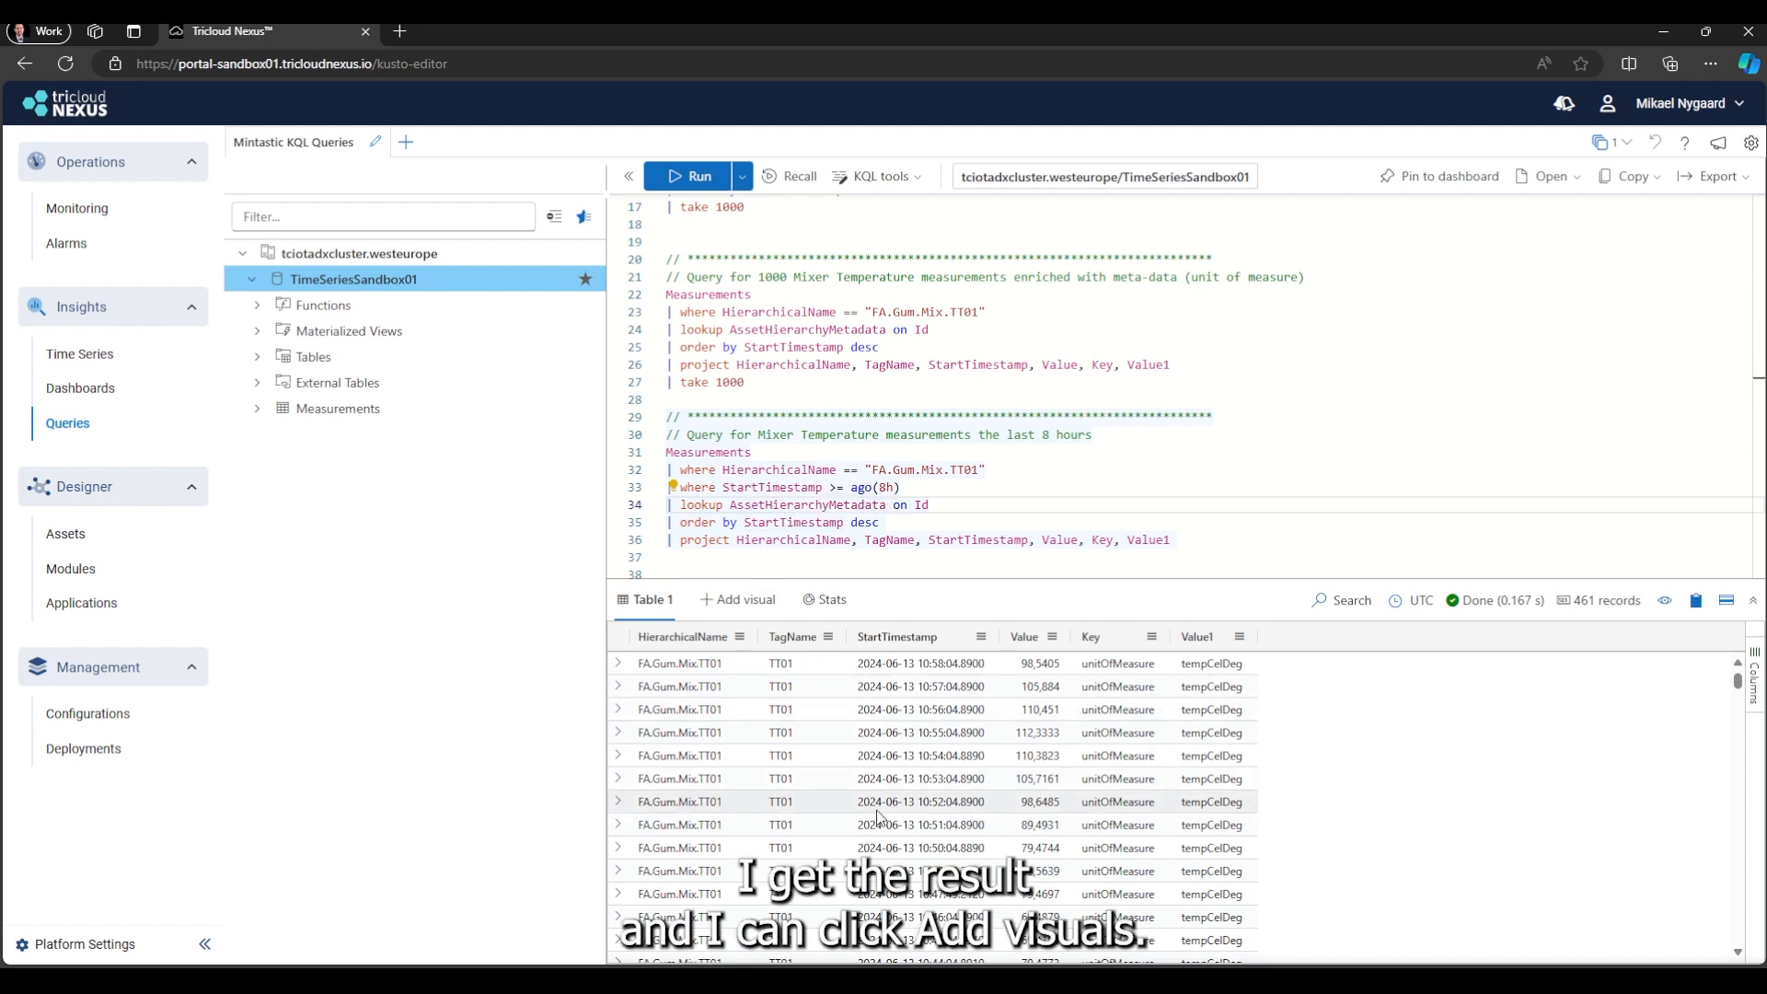
# Step: Add a visual to the Mixer Temperature query result and set its visual type to Time chart
pyautogui.click(728, 609)
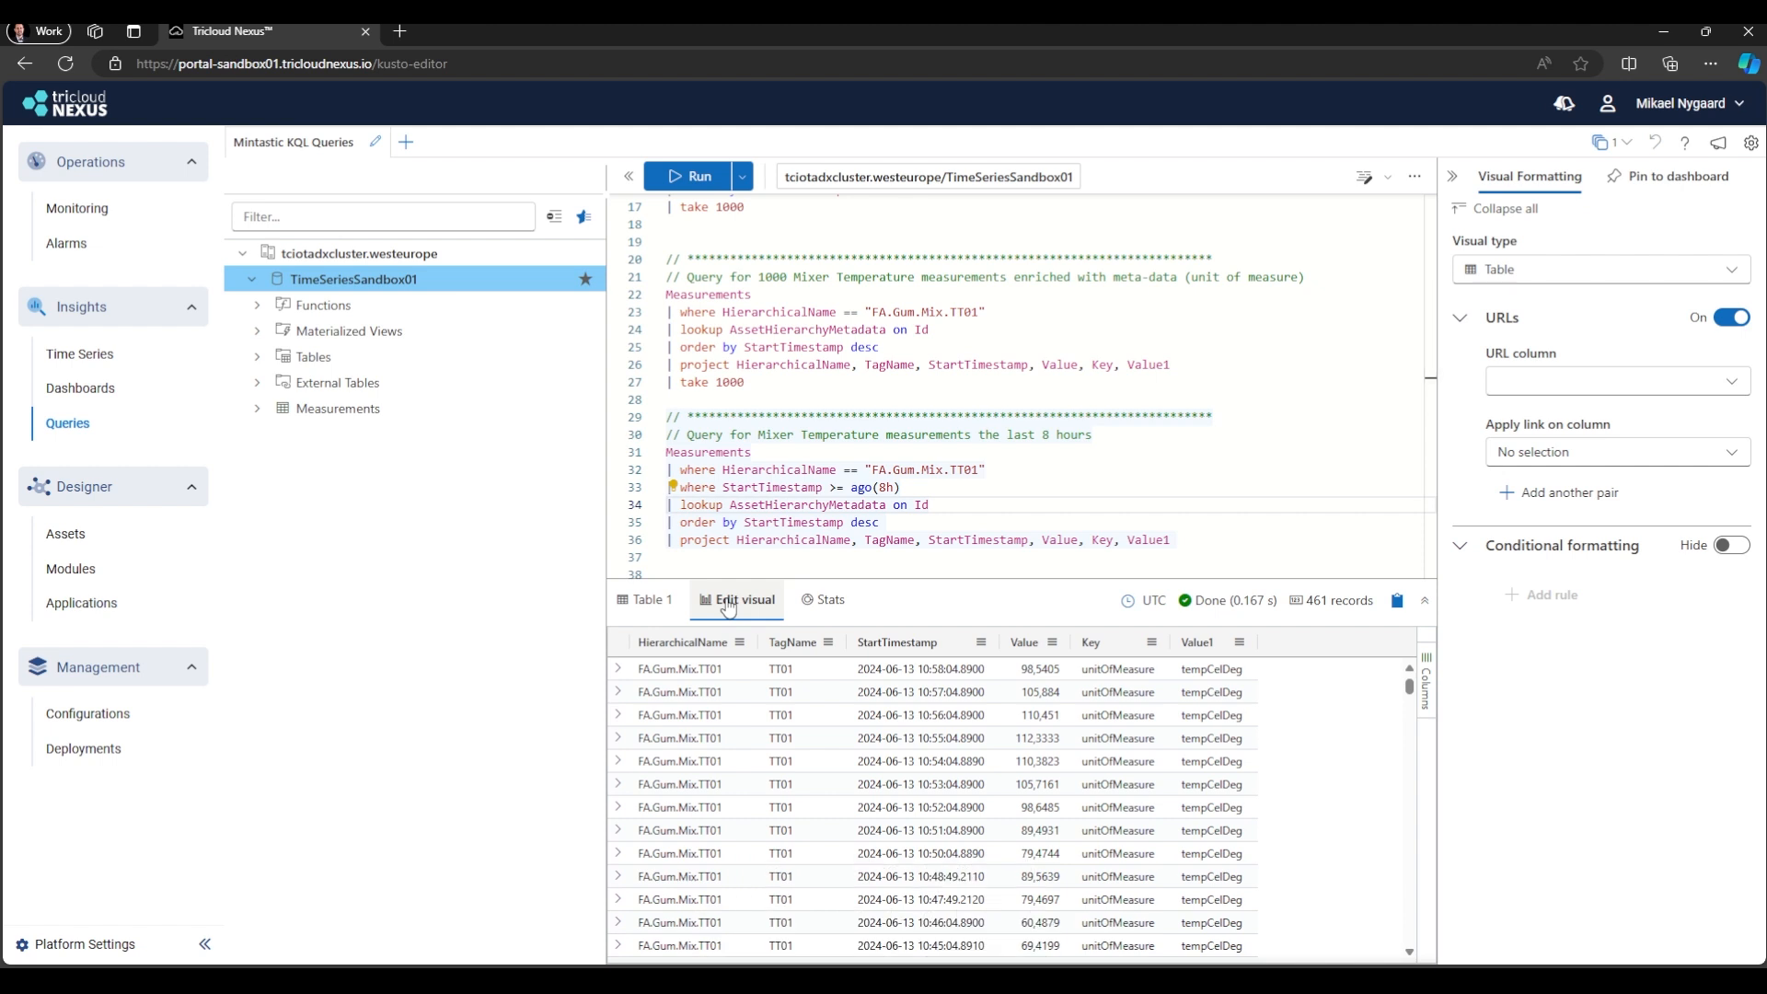
pyautogui.click(1544, 271)
pyautogui.scroll(-2, 1536, 504)
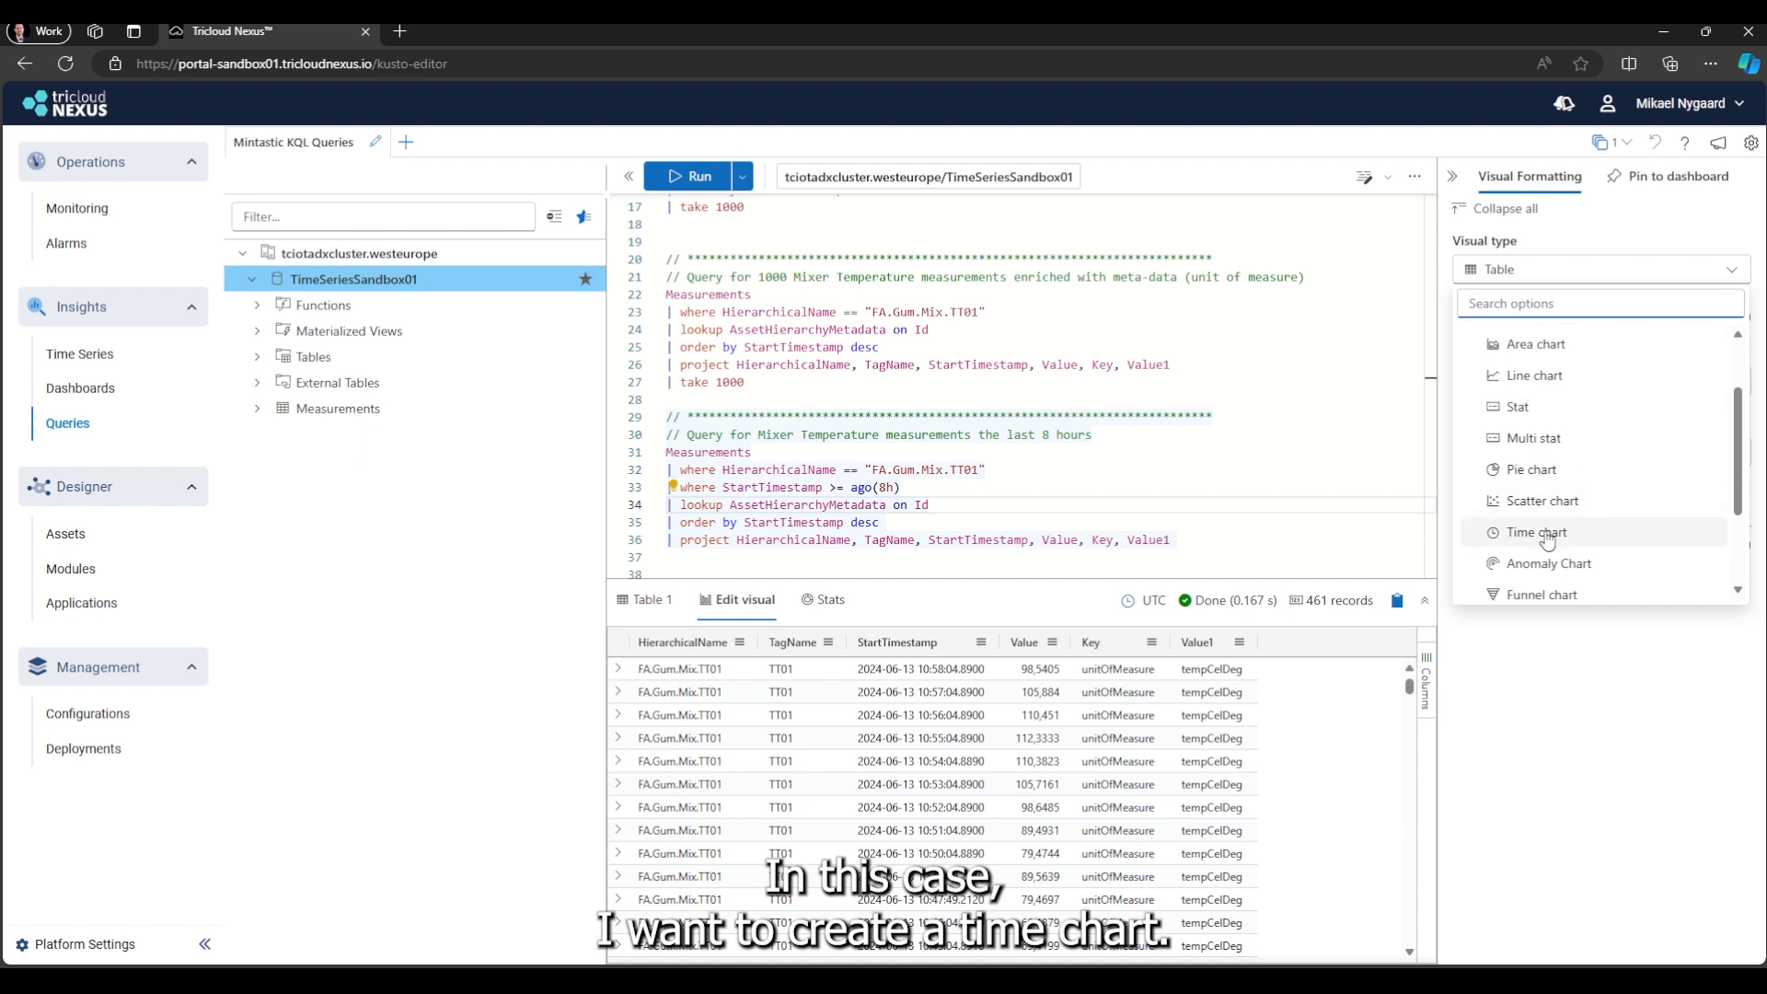
pyautogui.click(1546, 533)
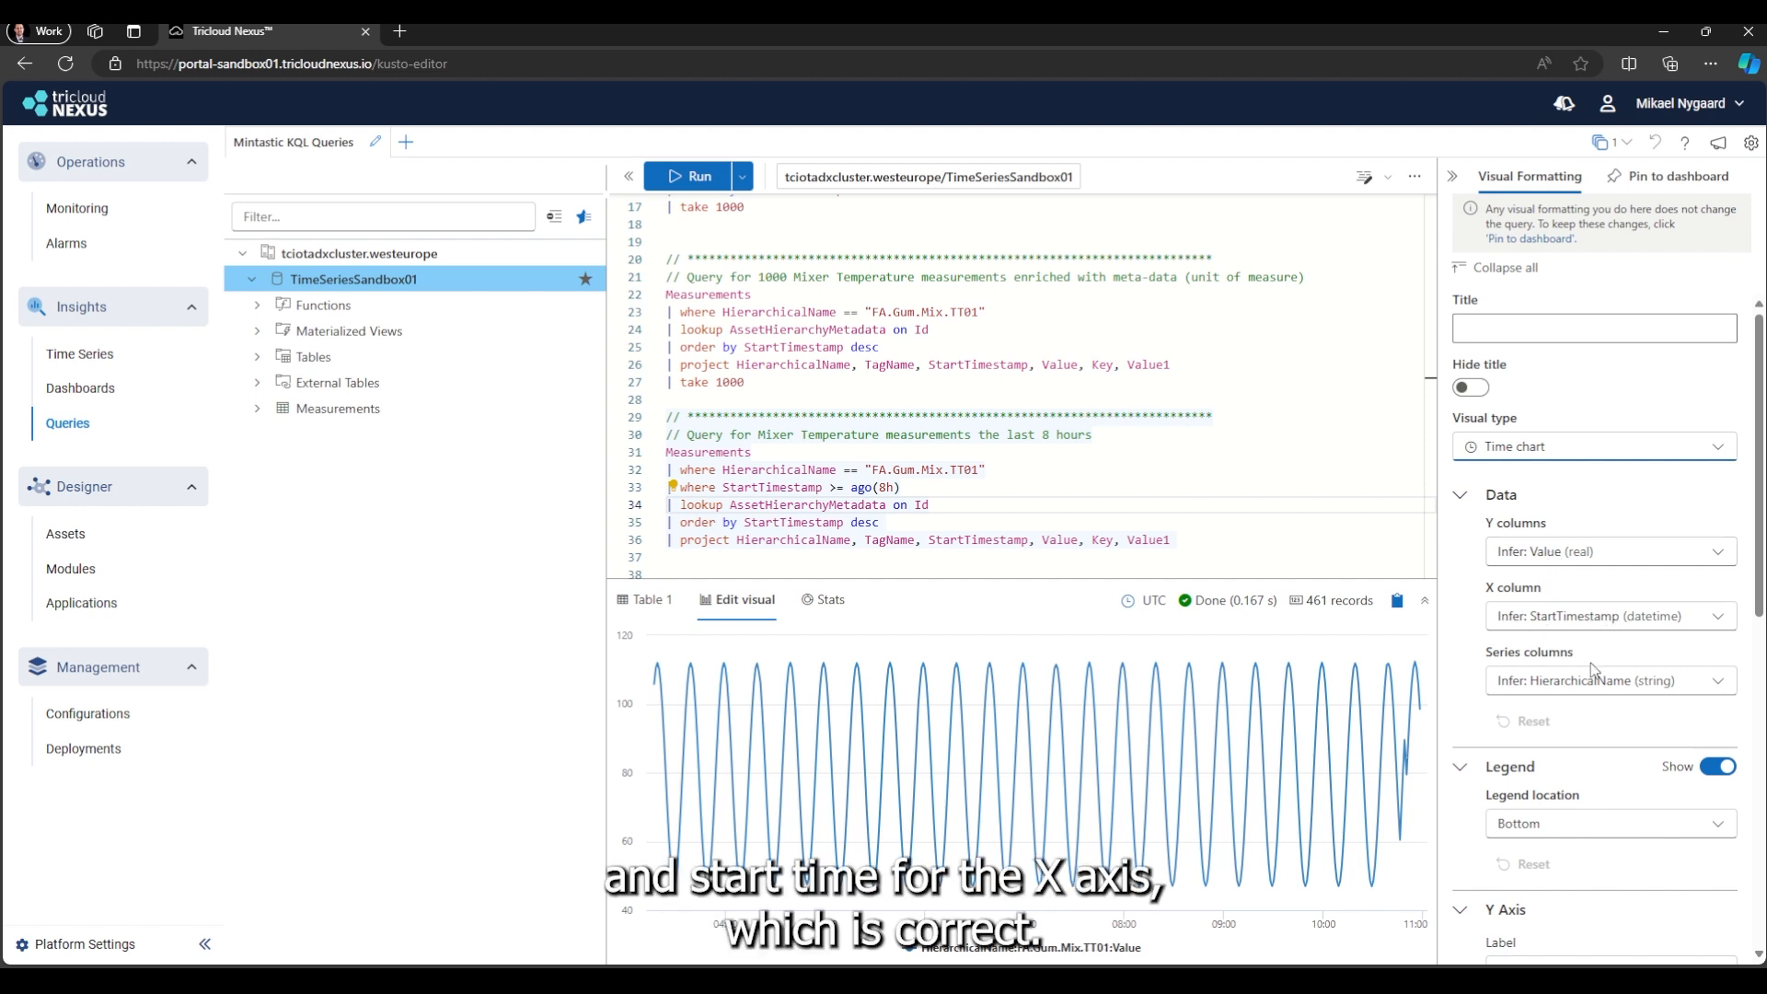
pyautogui.click(1714, 97)
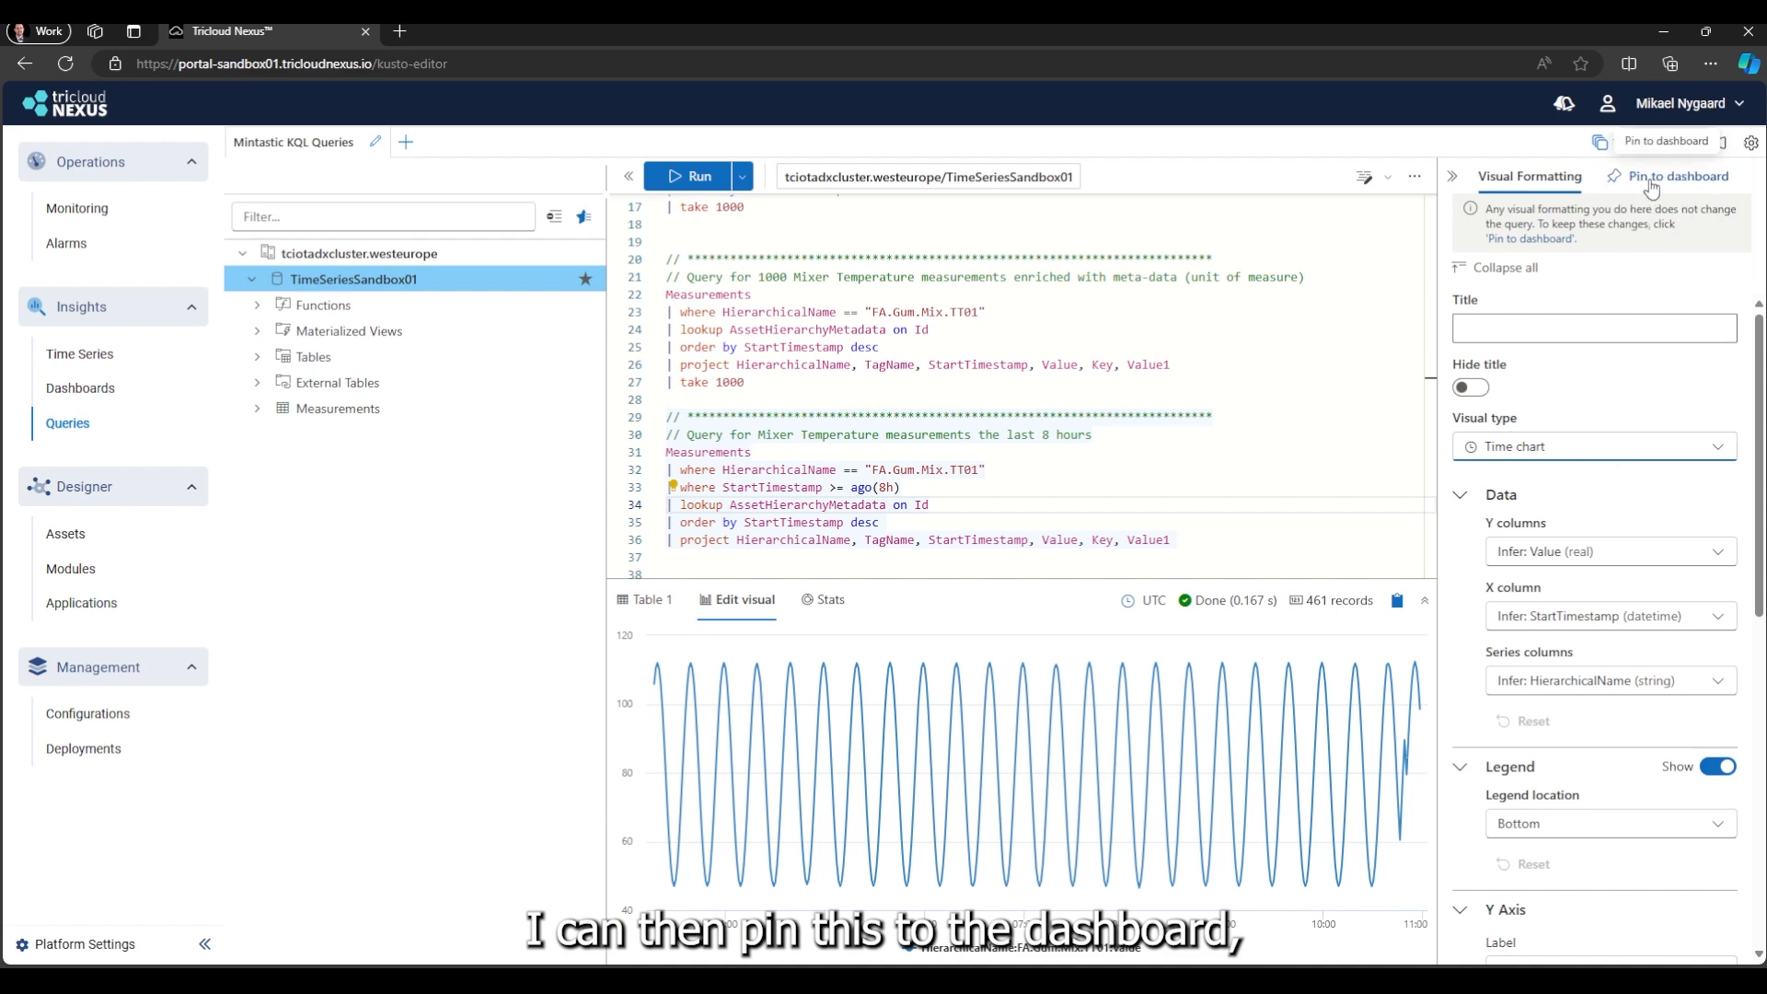
# Step: Pin the time chart as a tile named "Mixer Temperature" to a new dashboard named "Mistastic Dashboard"
pyautogui.click(1652, 181)
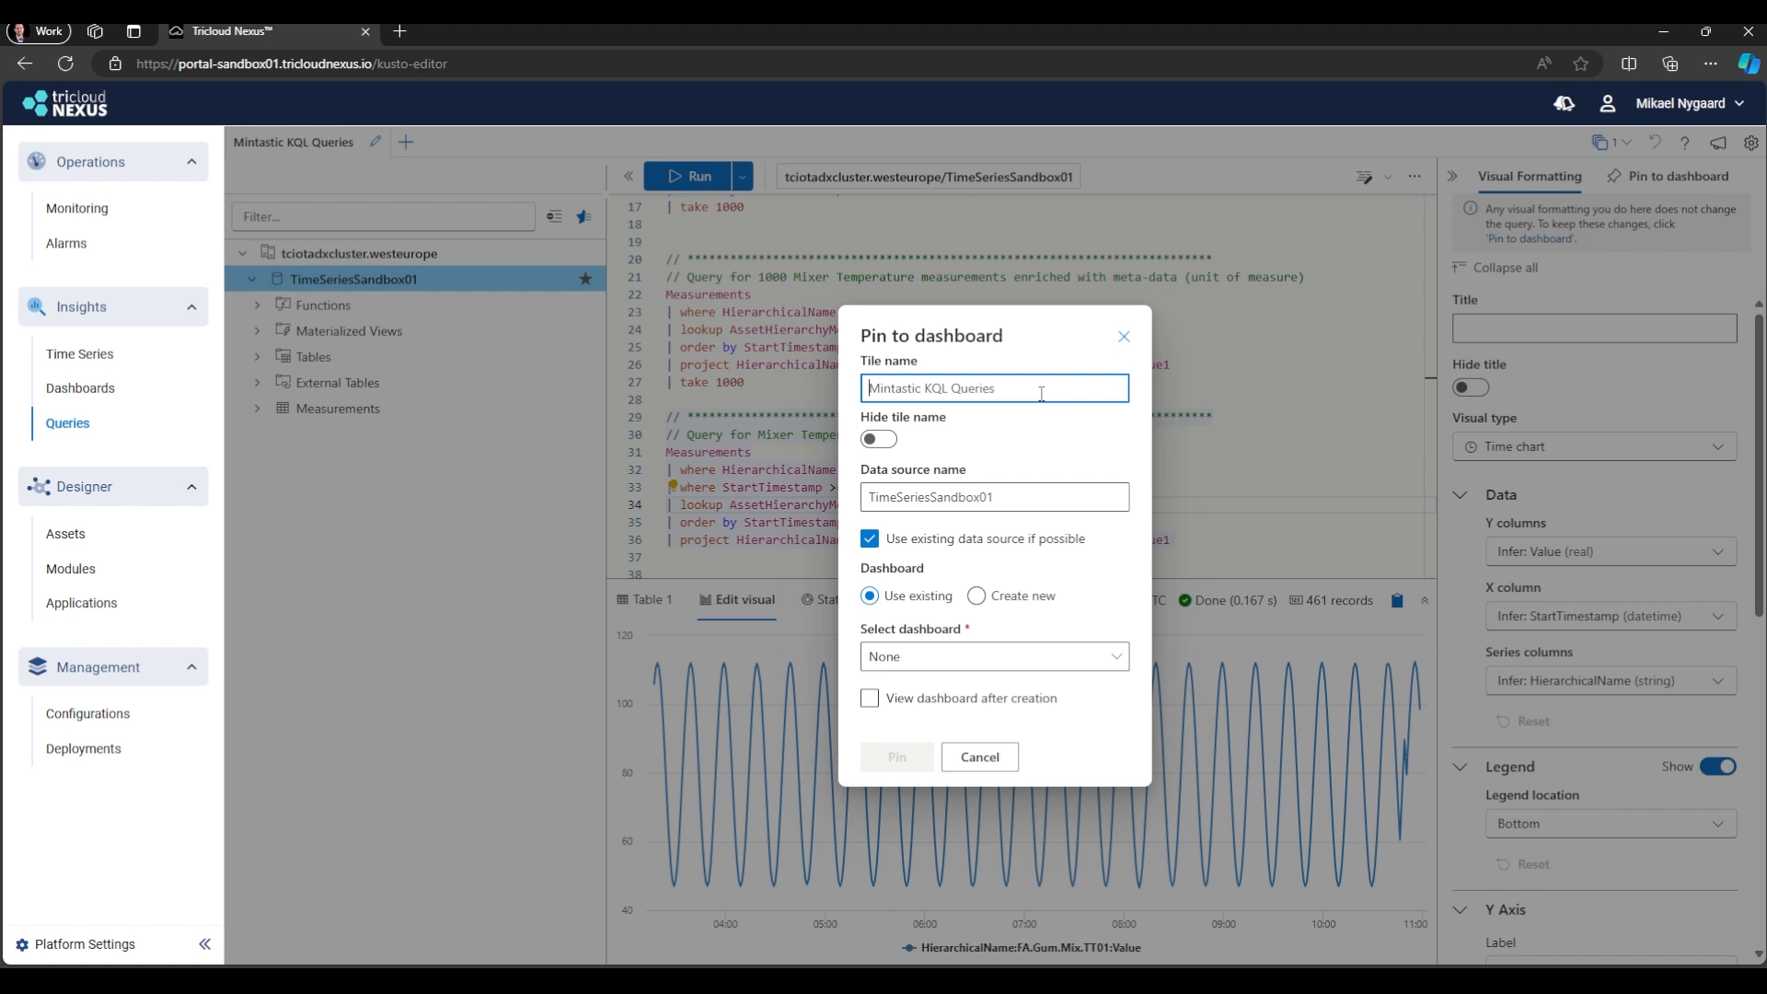
pyautogui.write('Mixer Tempera')
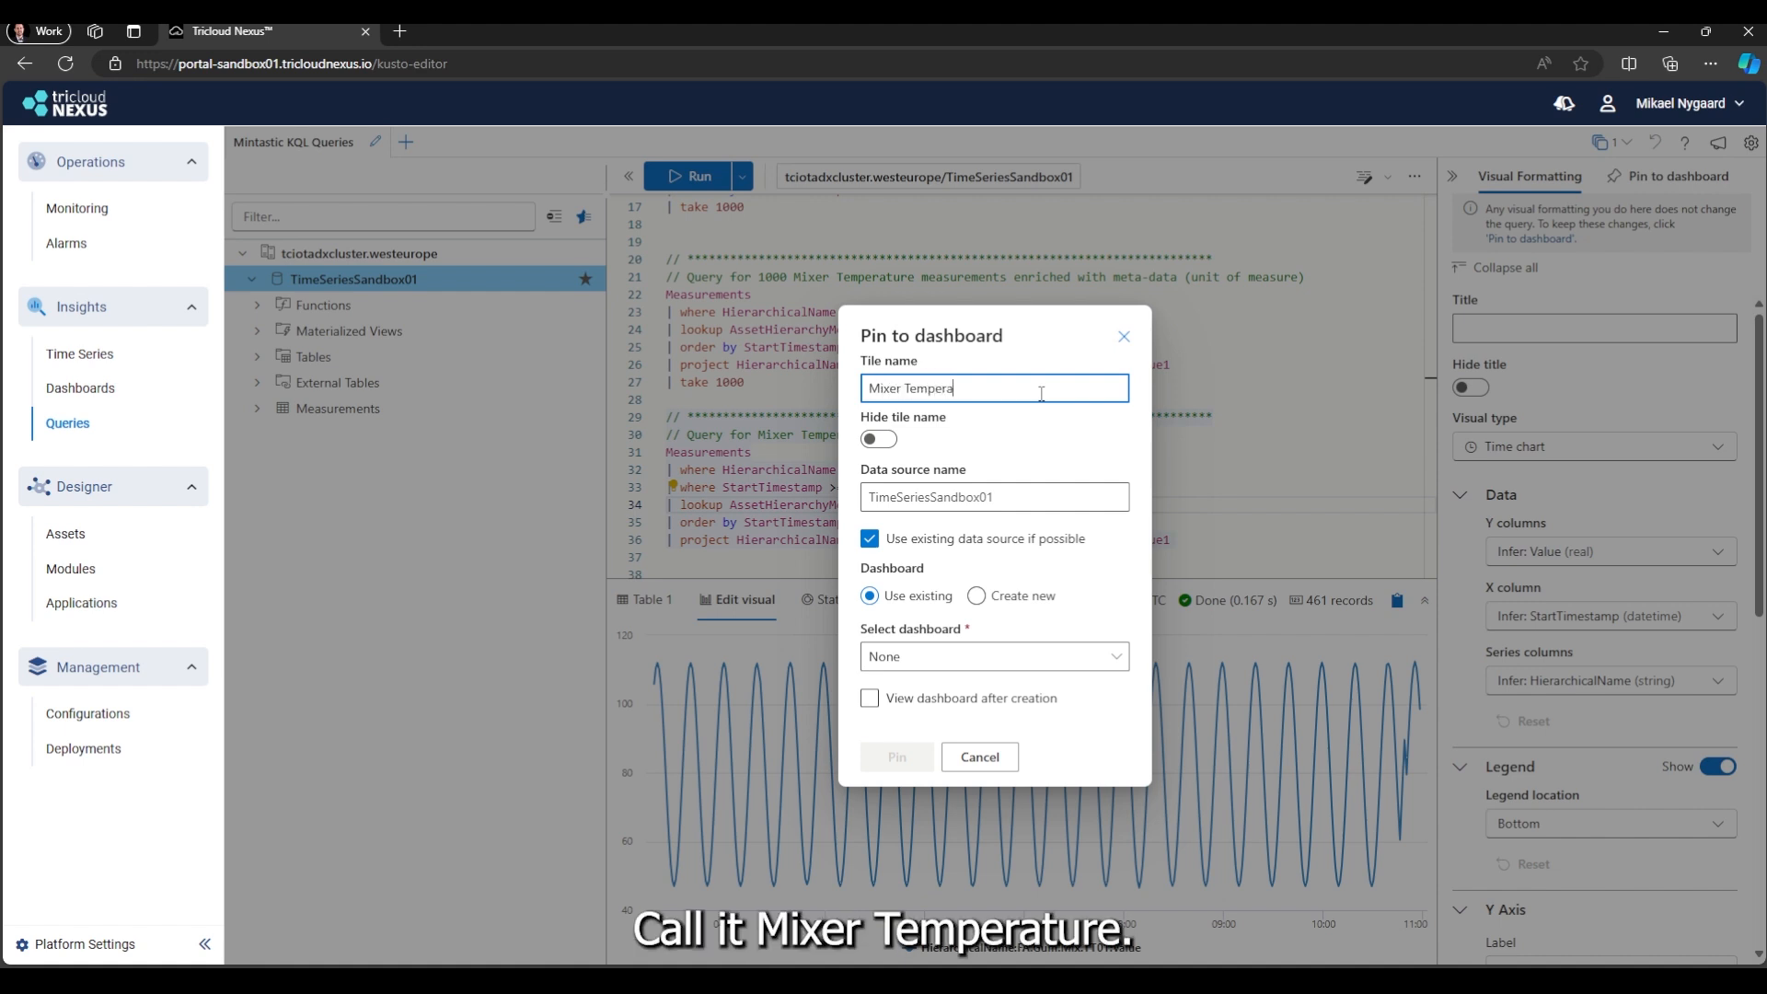
pyautogui.write('ture')
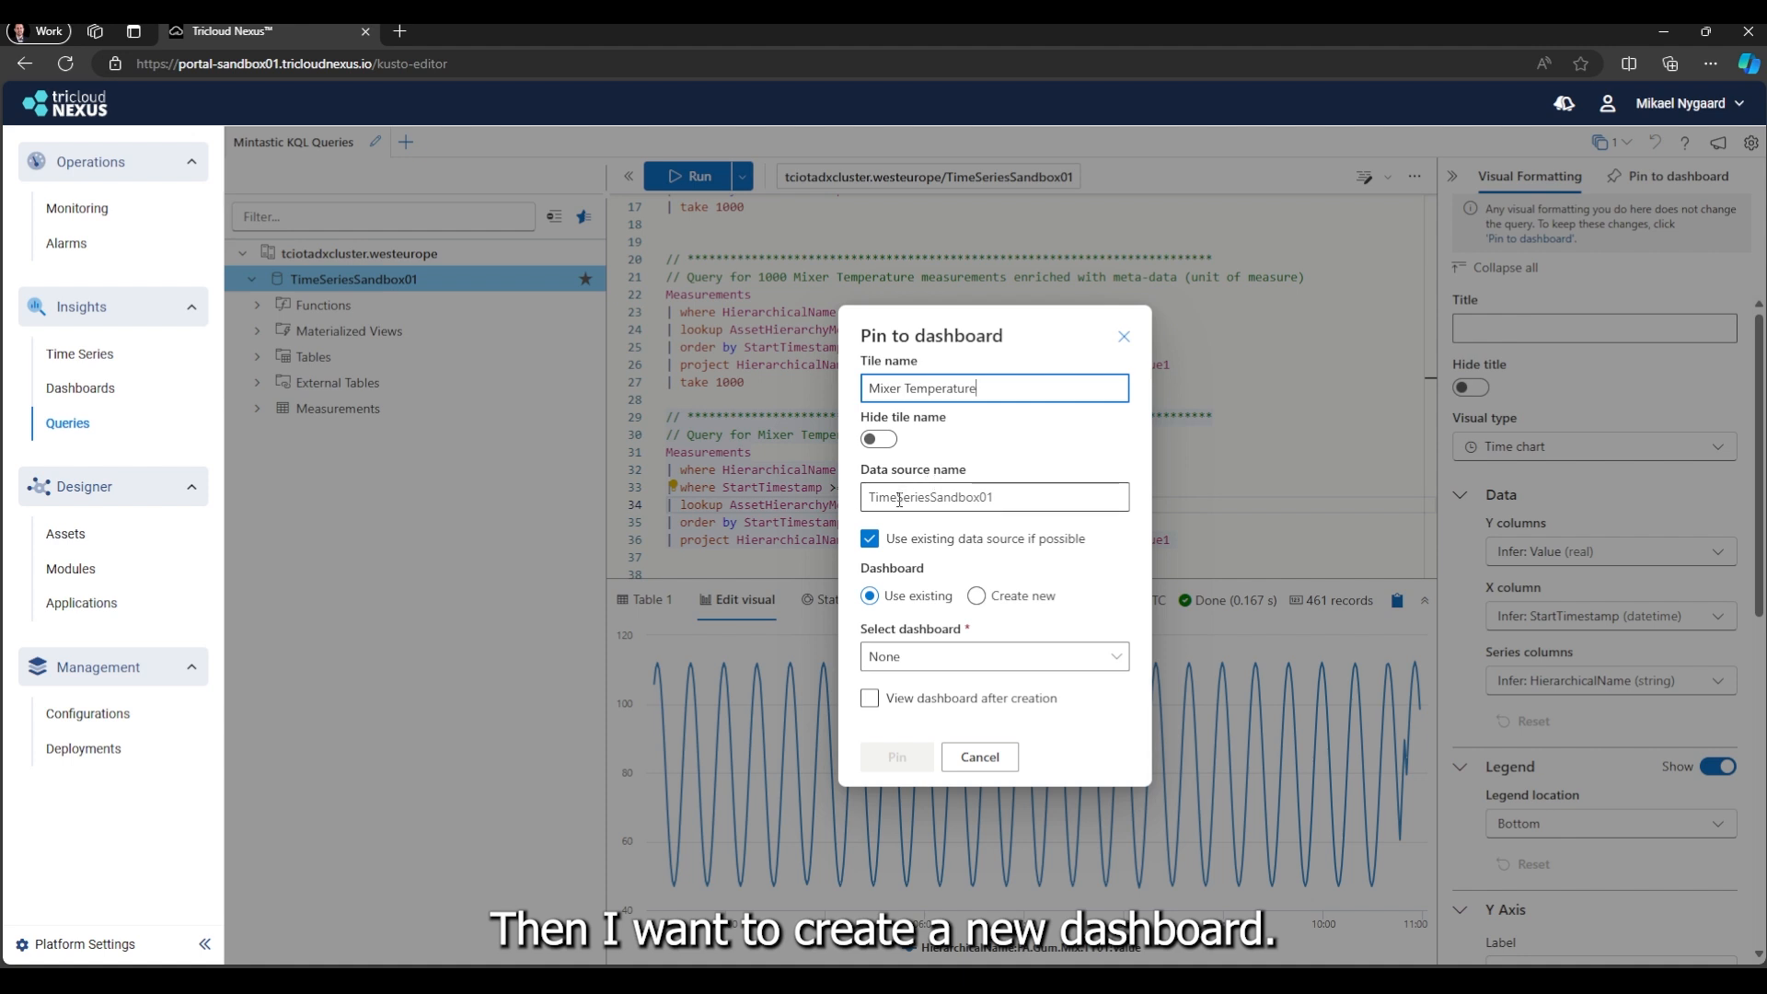
pyautogui.click(976, 596)
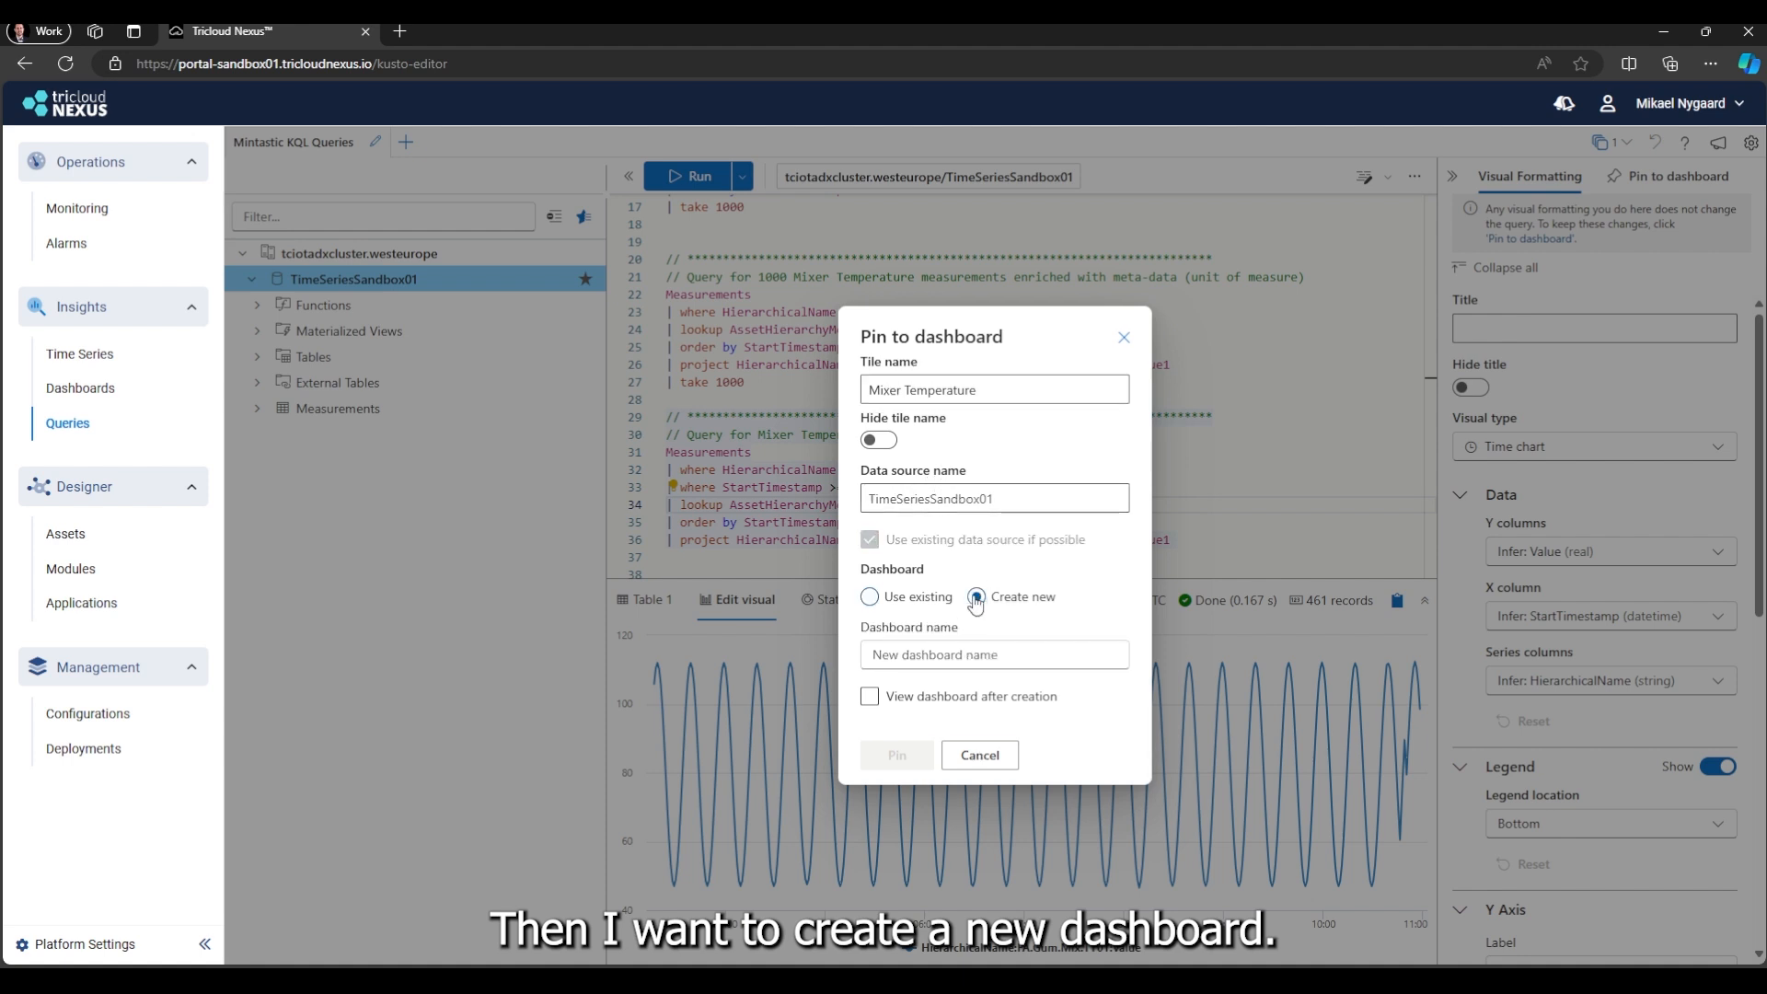
pyautogui.click(936, 650)
pyautogui.write('M')
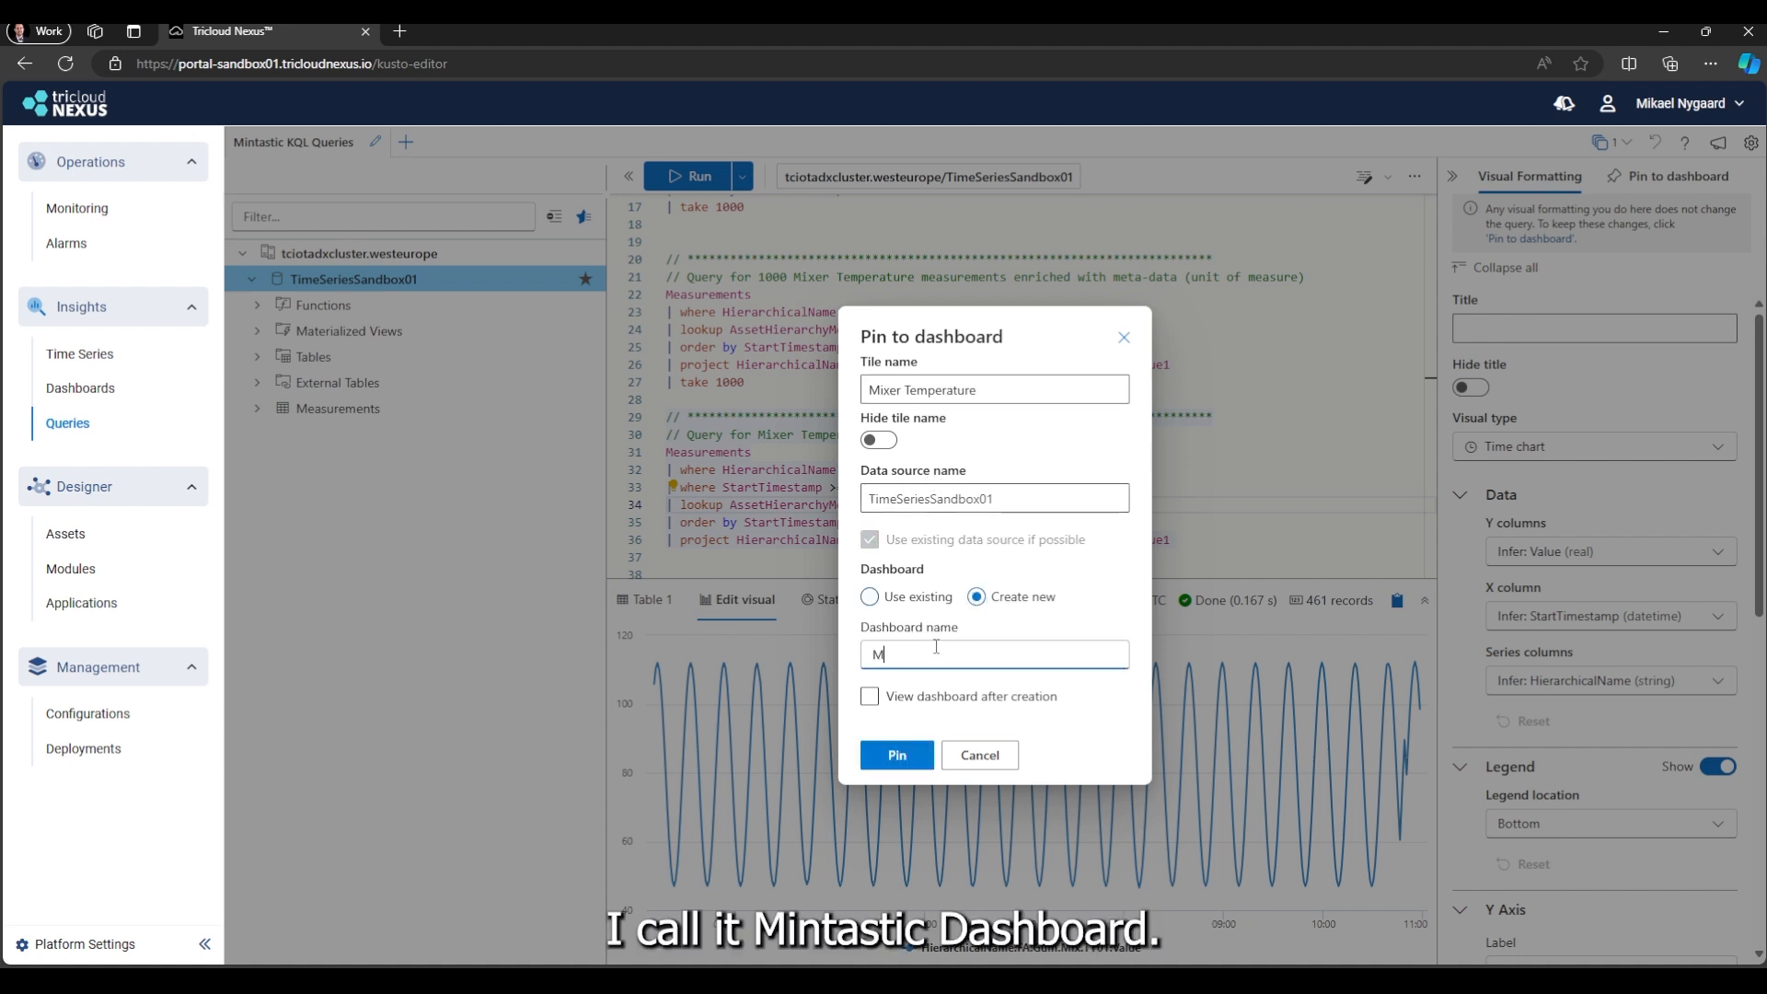
pyautogui.write('istastic Dashboard')
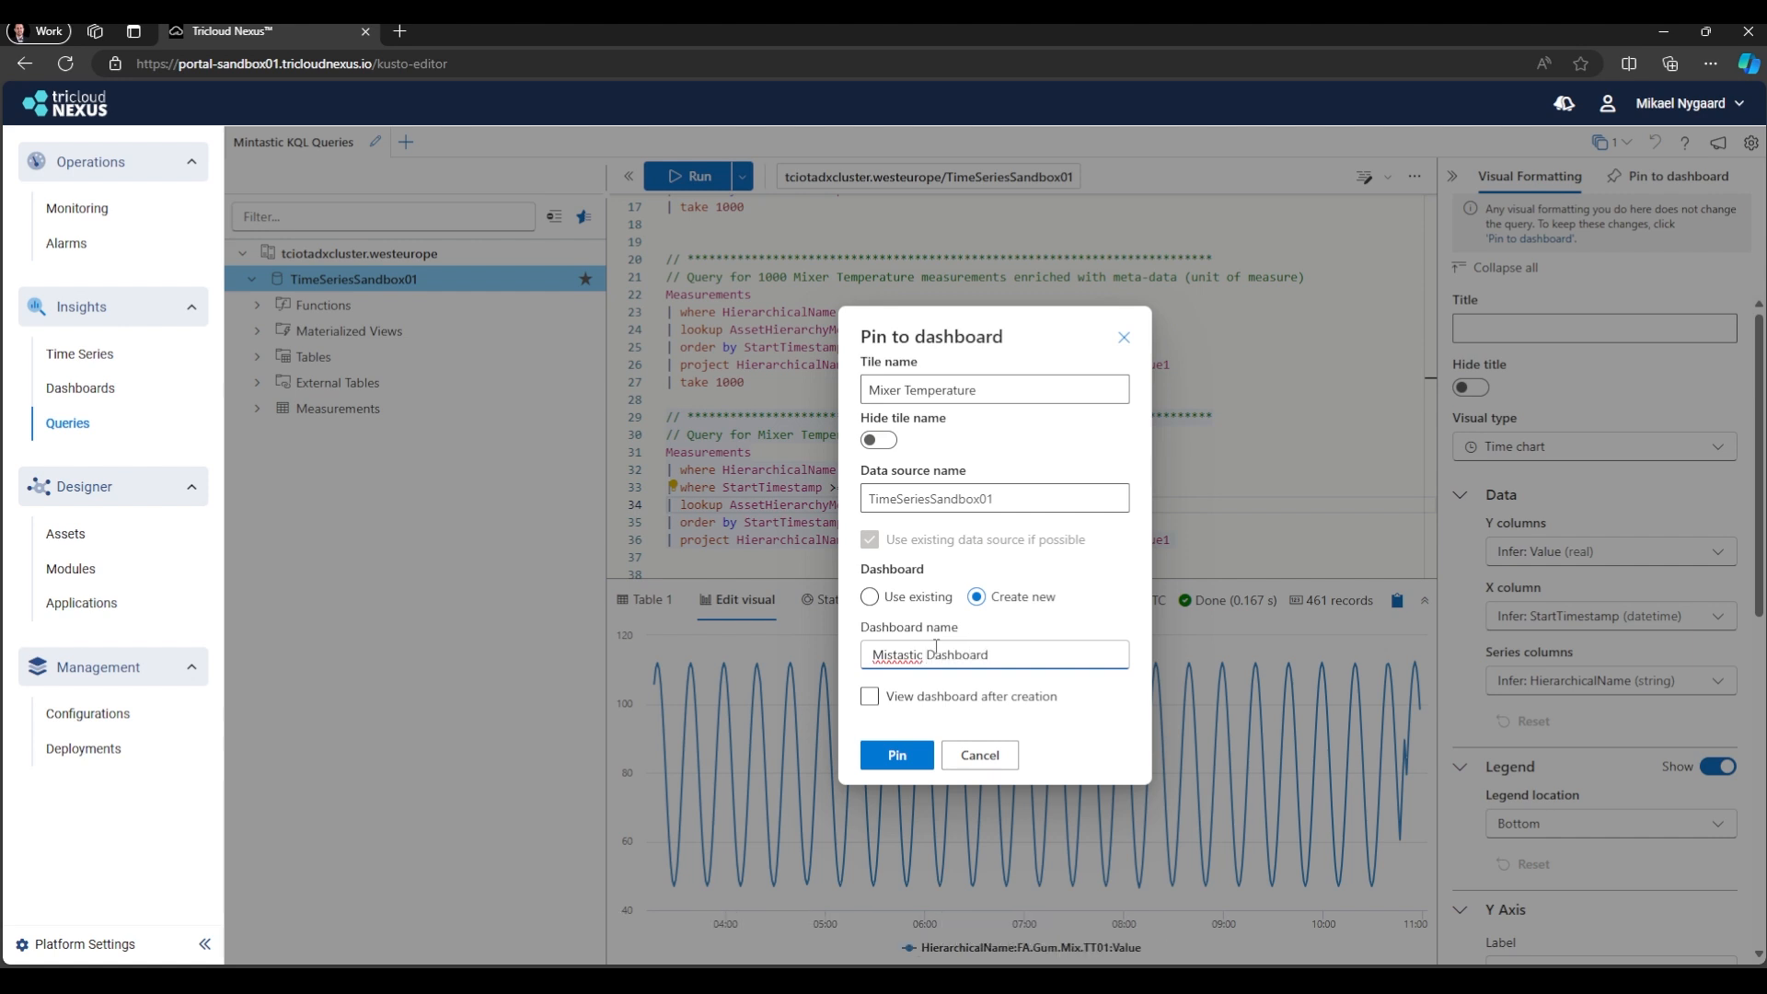
pyautogui.click(895, 755)
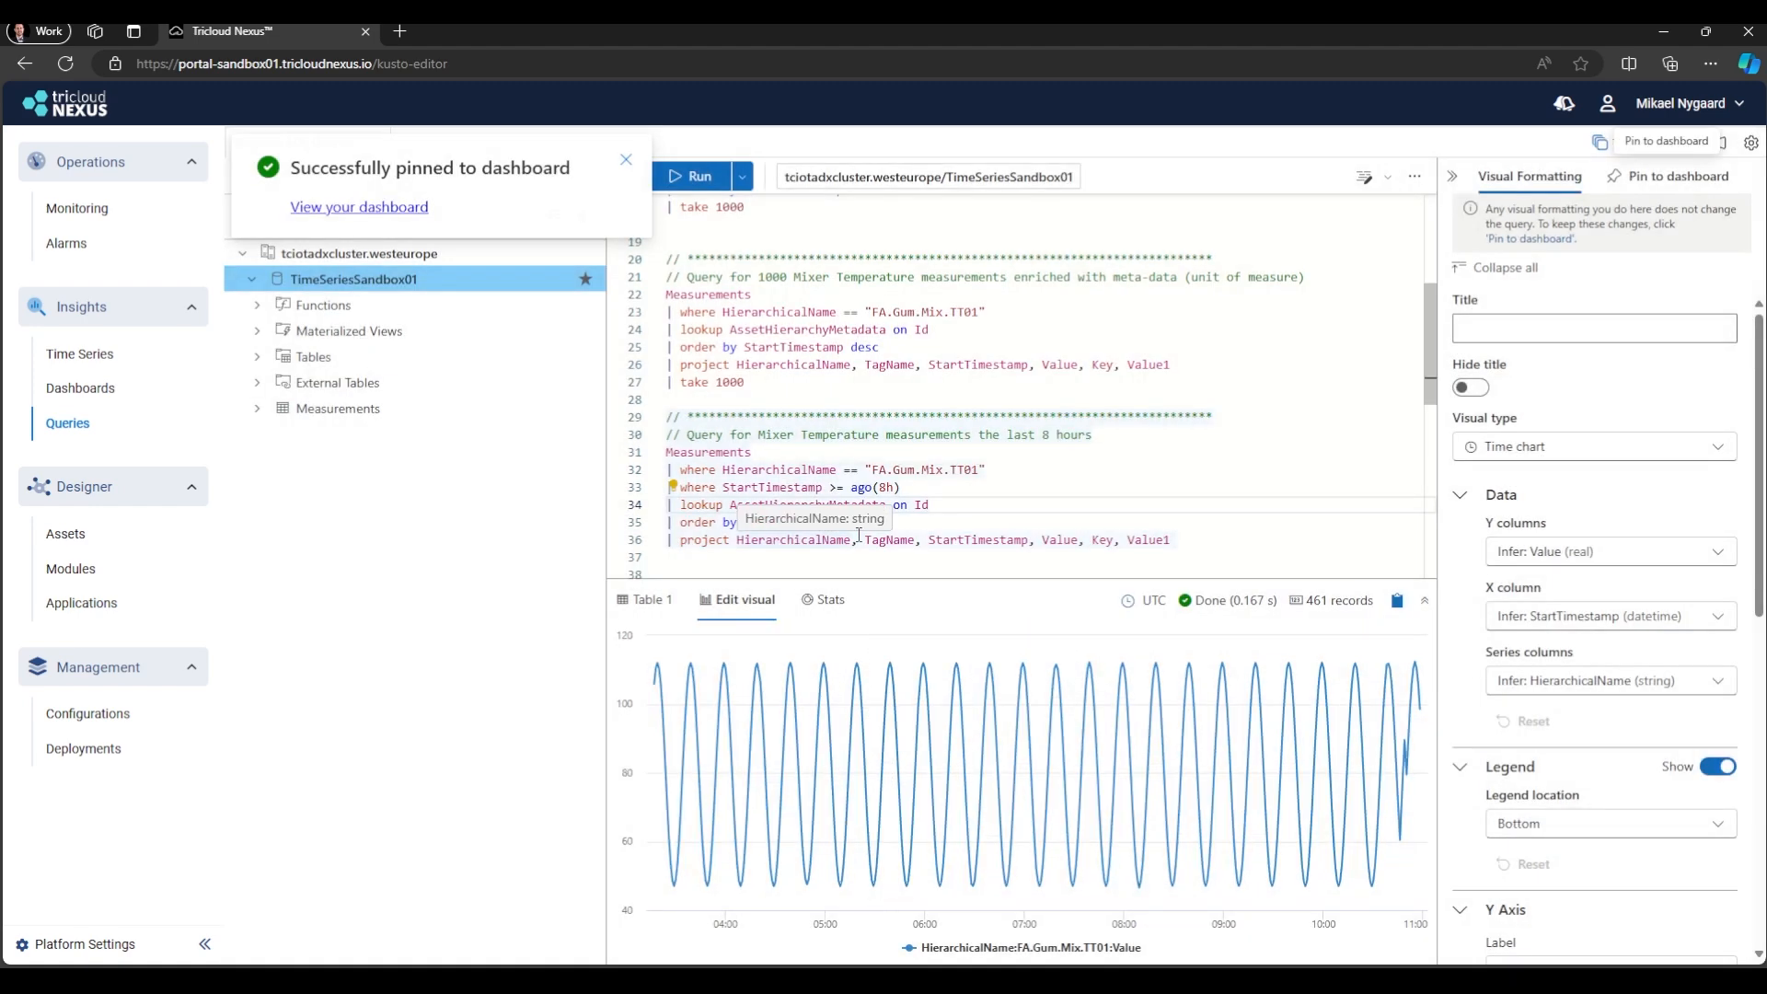
# Step: Run the query for Mixer Torque measurements from the last 8 hours
pyautogui.scroll(-3, 861, 539)
pyautogui.scroll(-1, 861, 538)
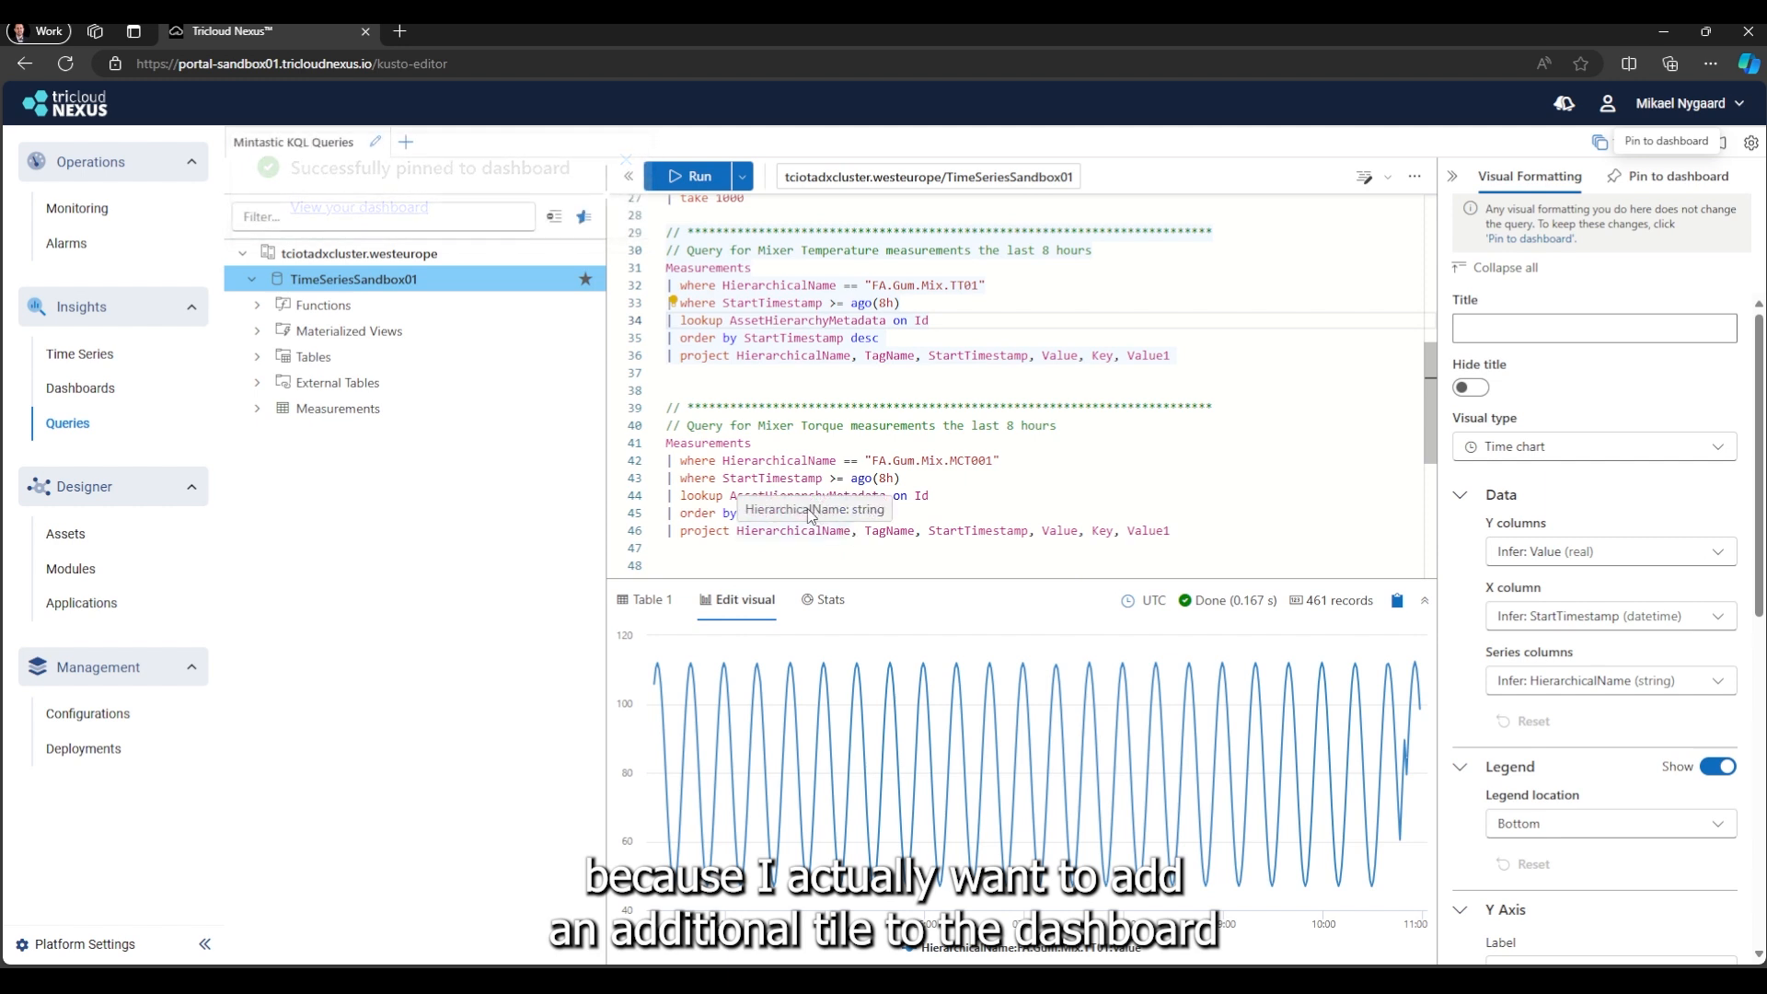
pyautogui.click(746, 478)
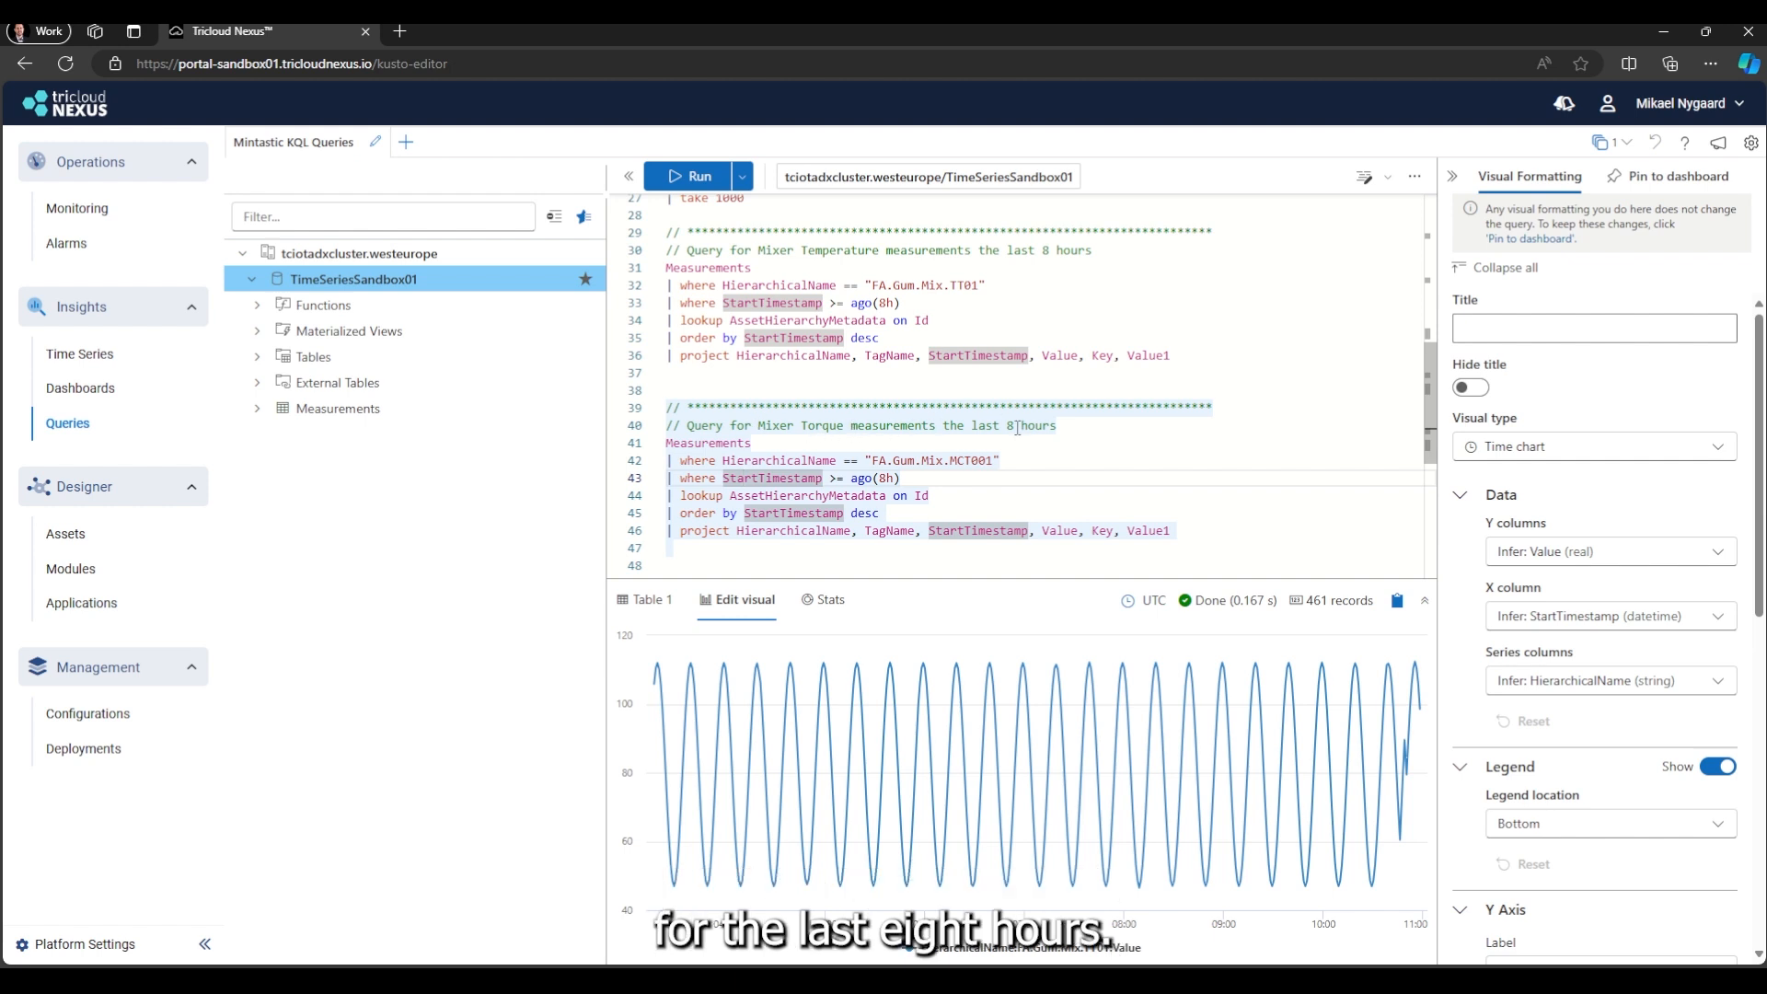
pyautogui.click(692, 180)
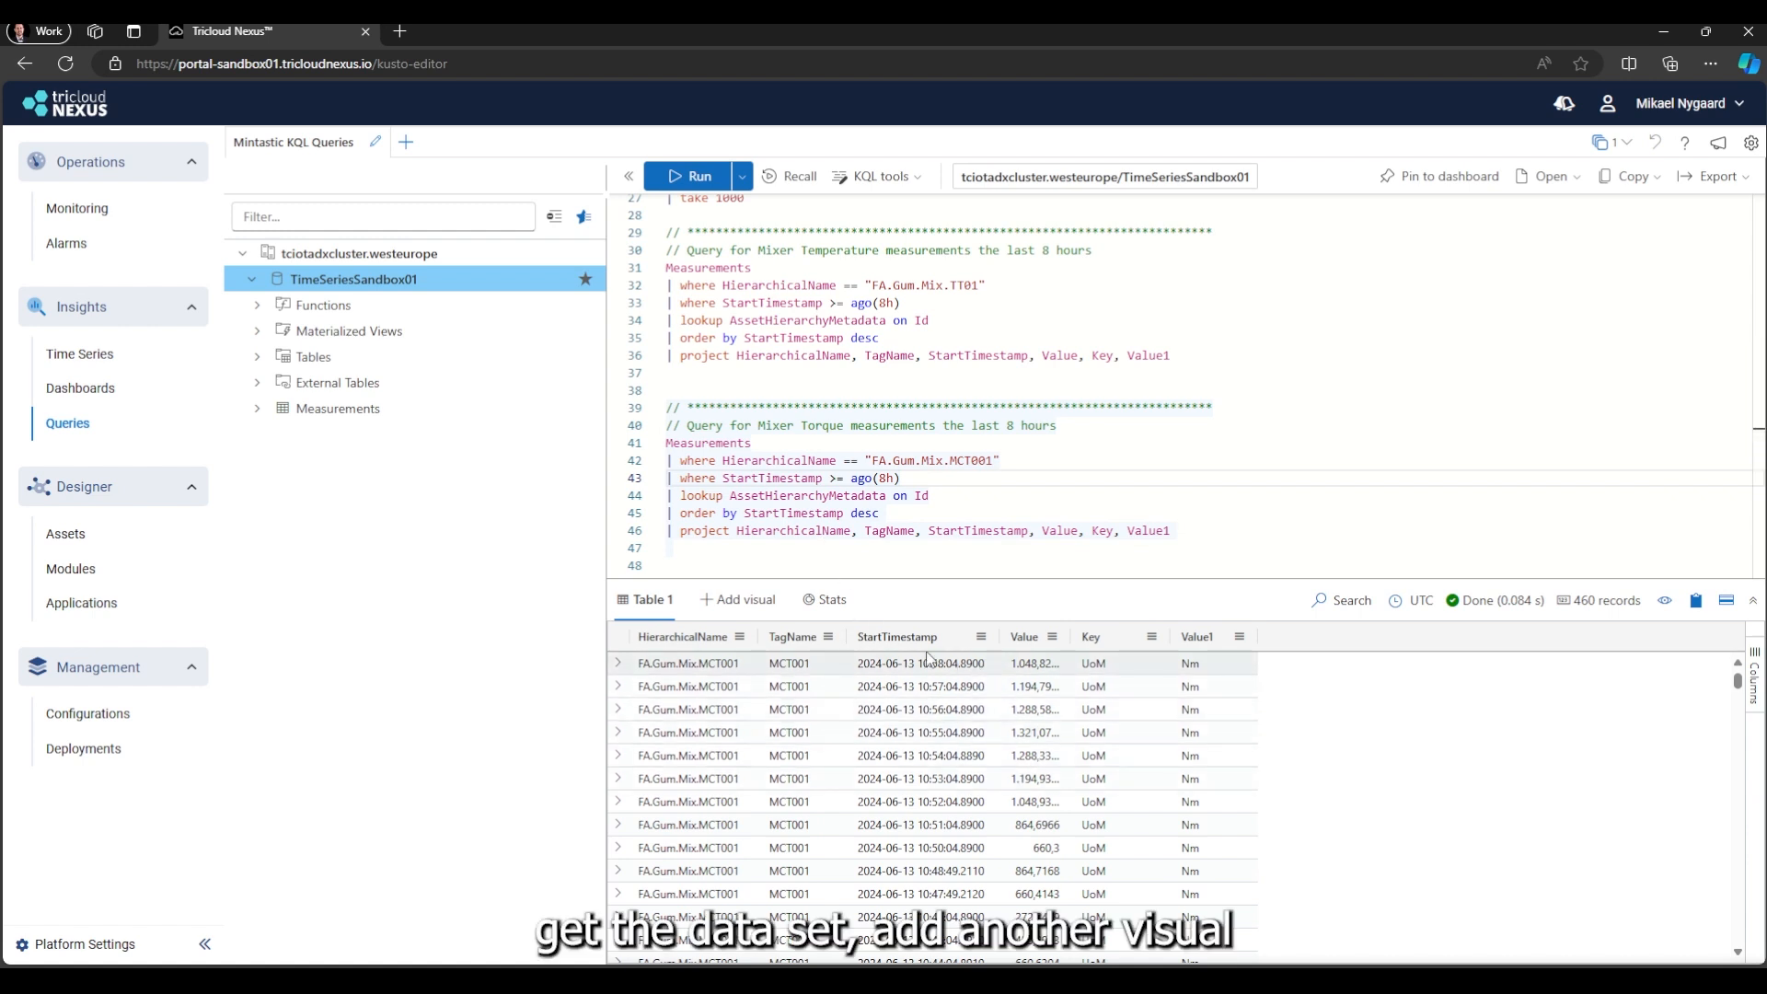
# Step: Add a visual to the Mixer Torque query result and set its visual type to Time chart
pyautogui.click(732, 603)
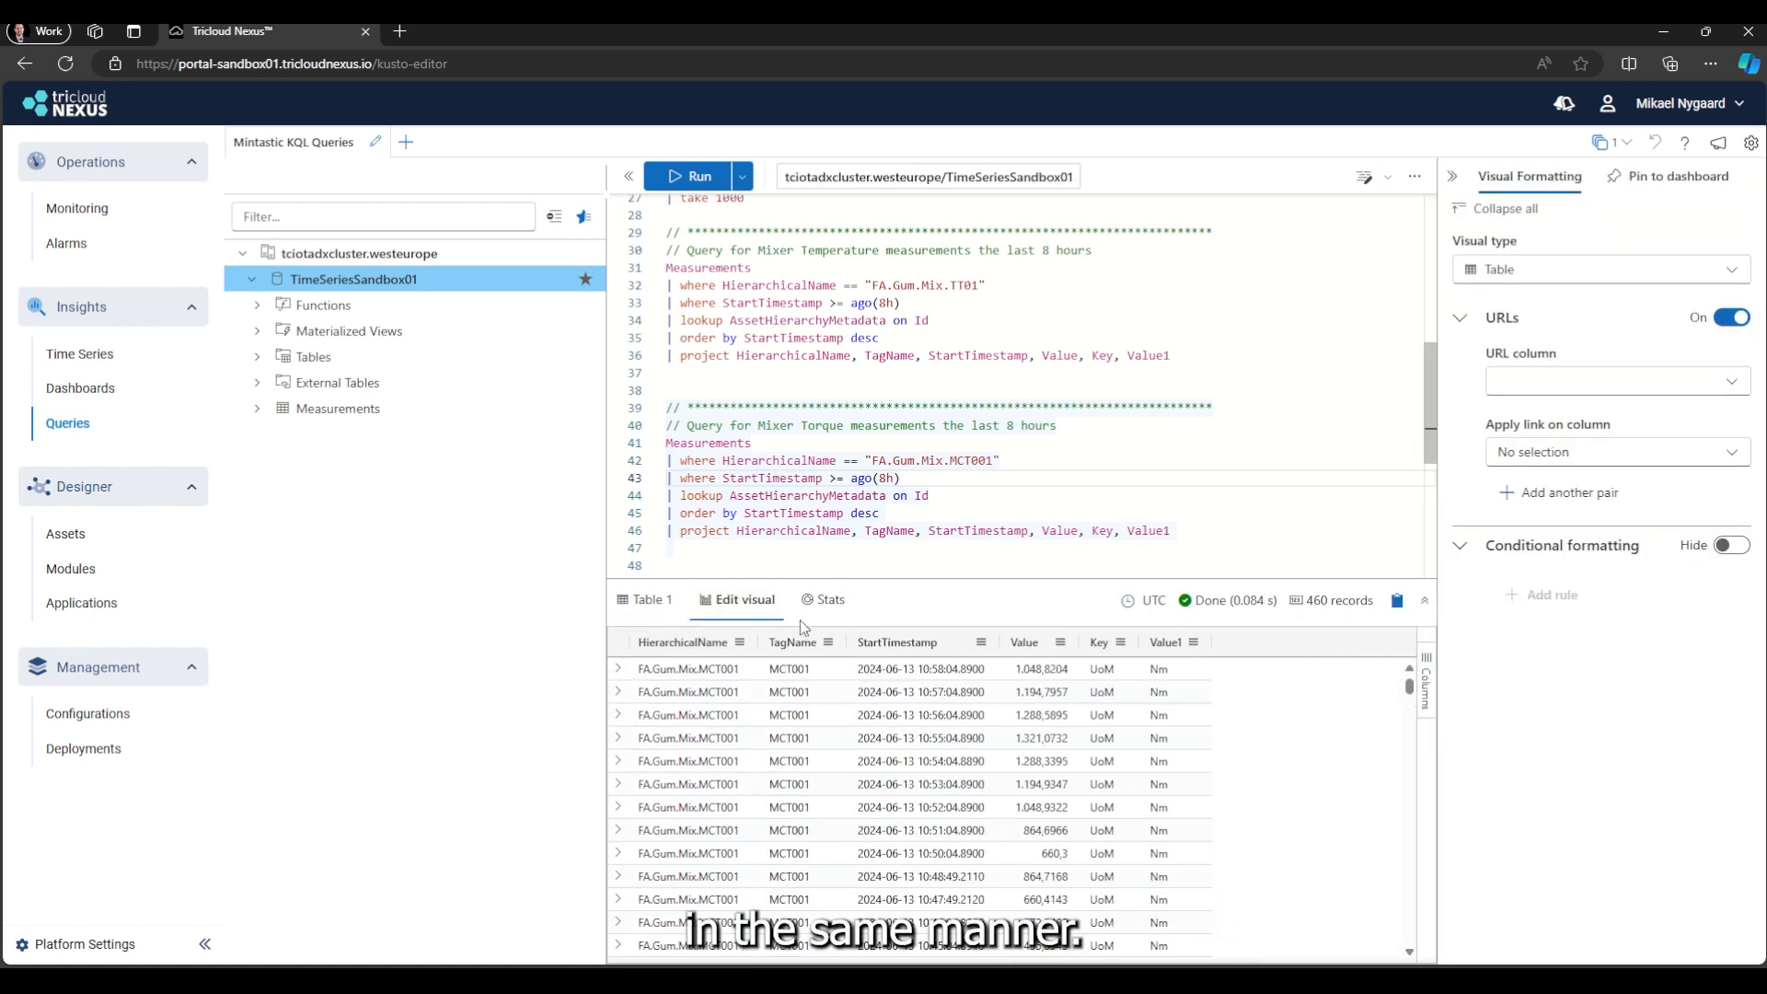
pyautogui.click(1601, 269)
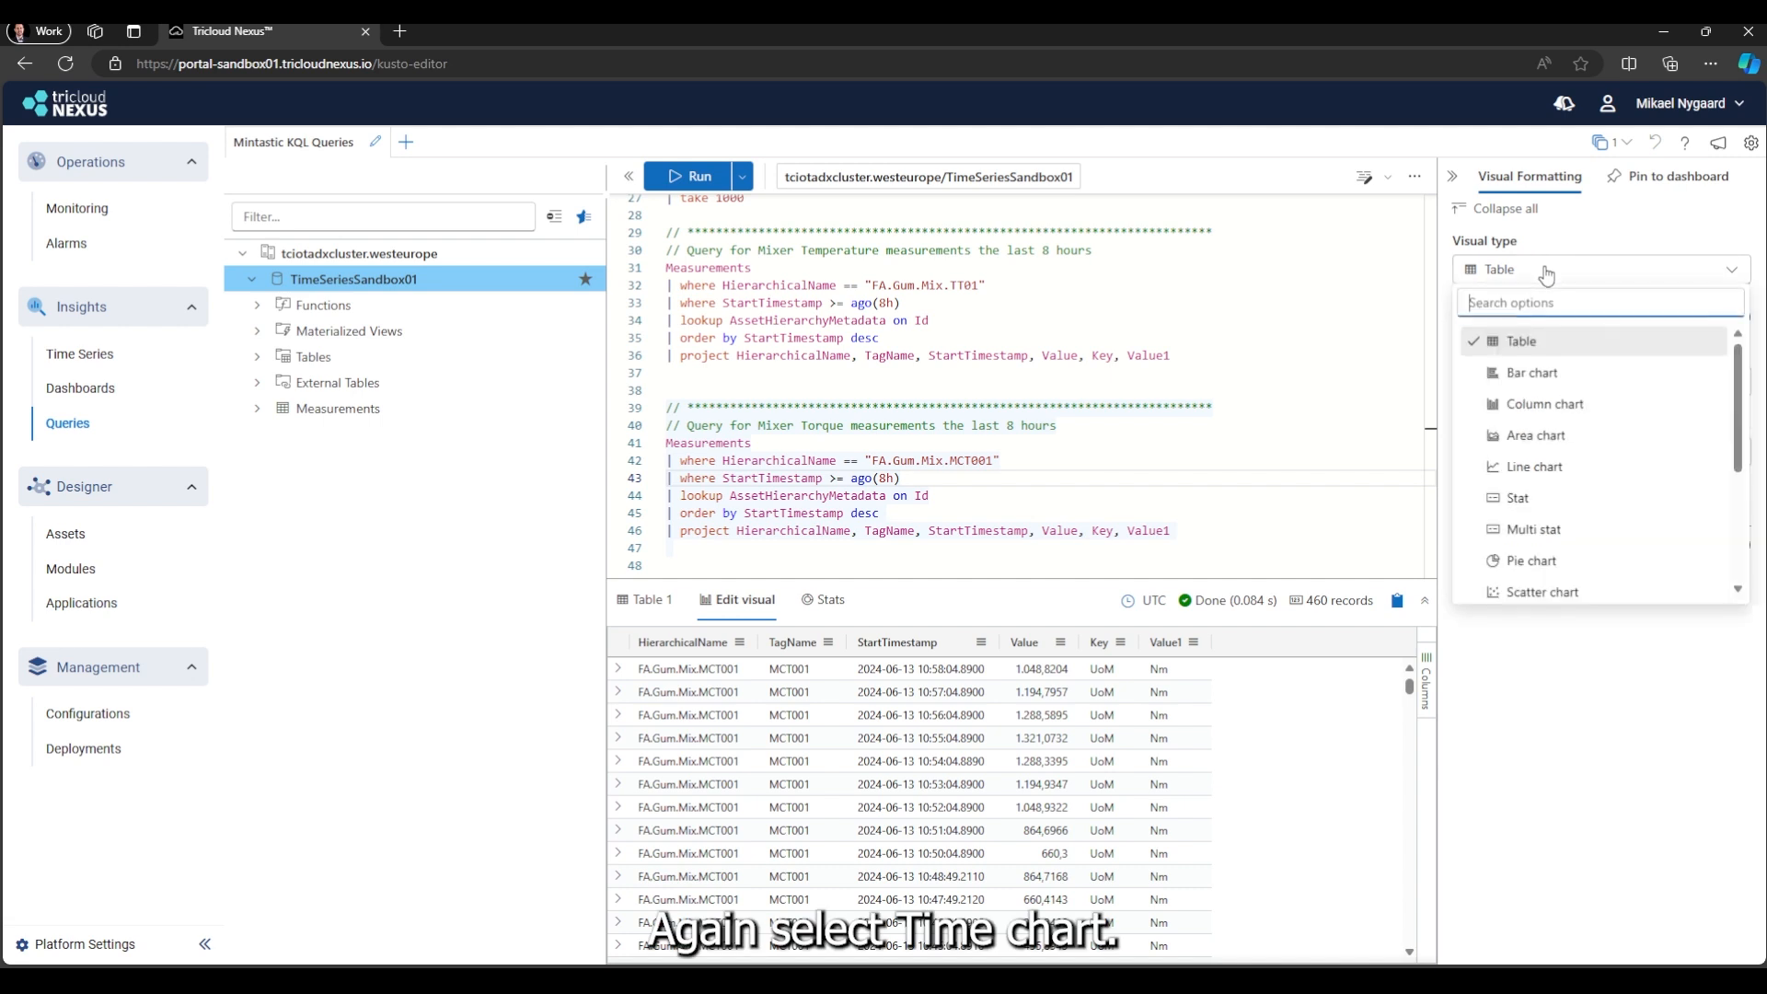
pyautogui.scroll(-2, 1544, 495)
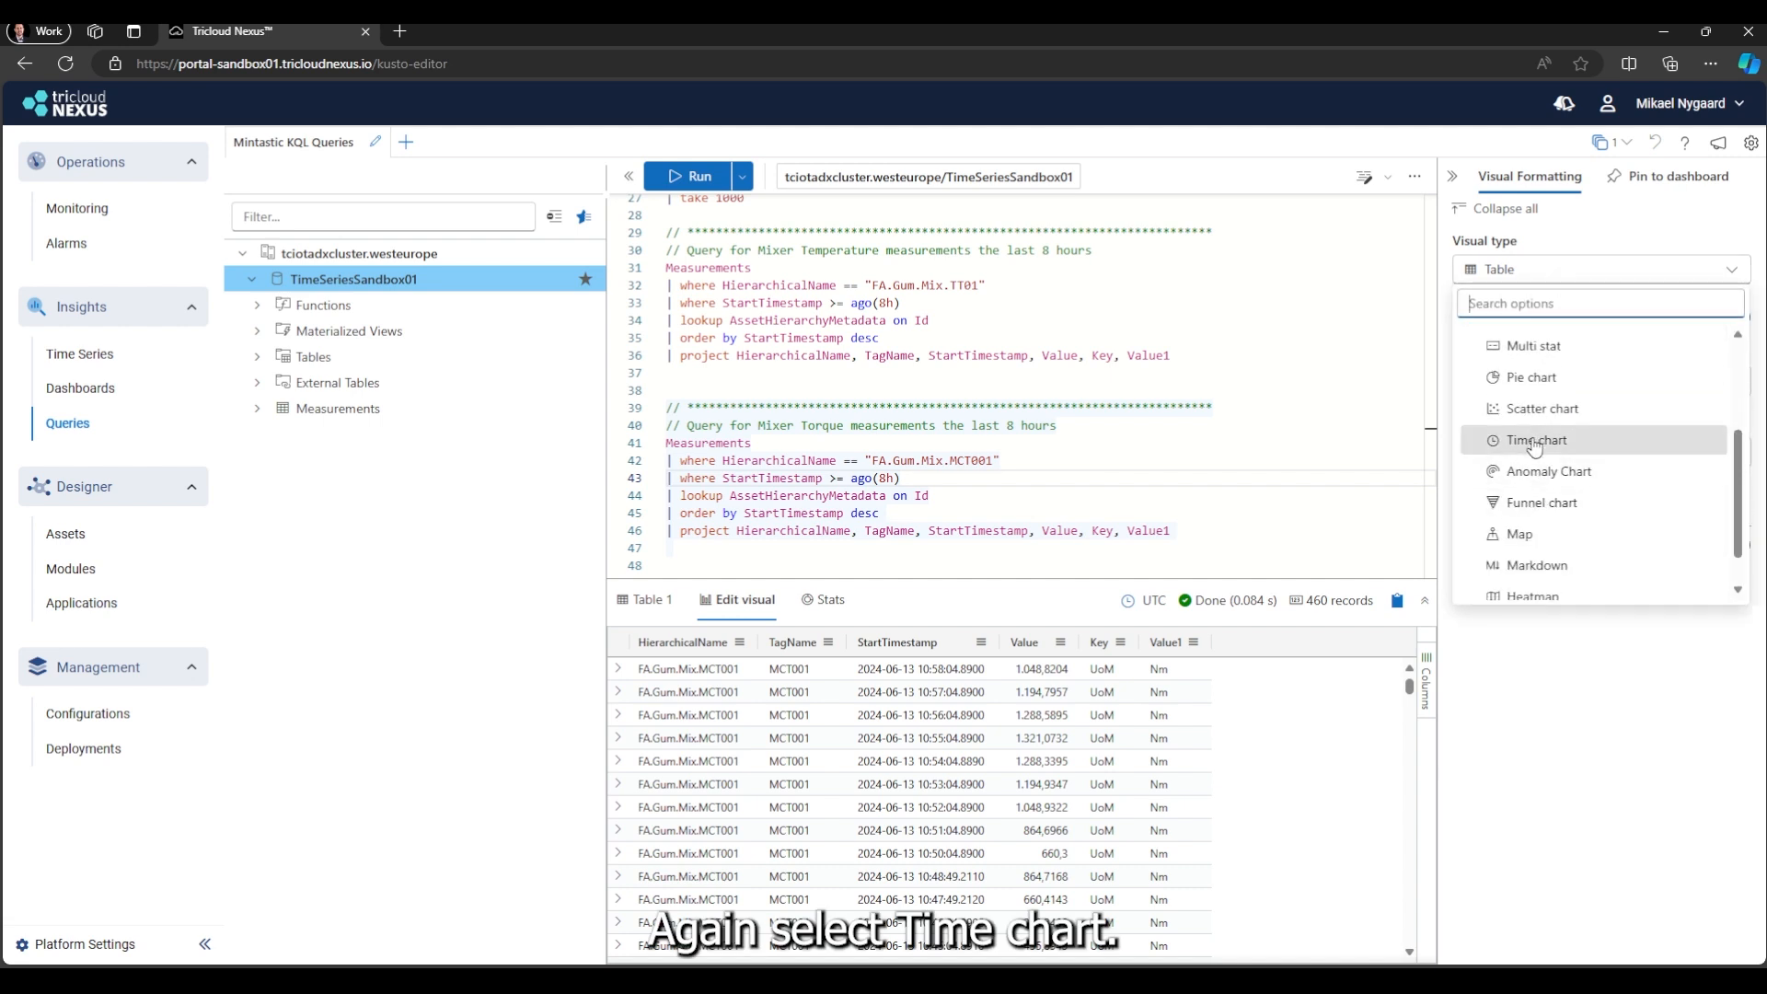
pyautogui.click(1535, 442)
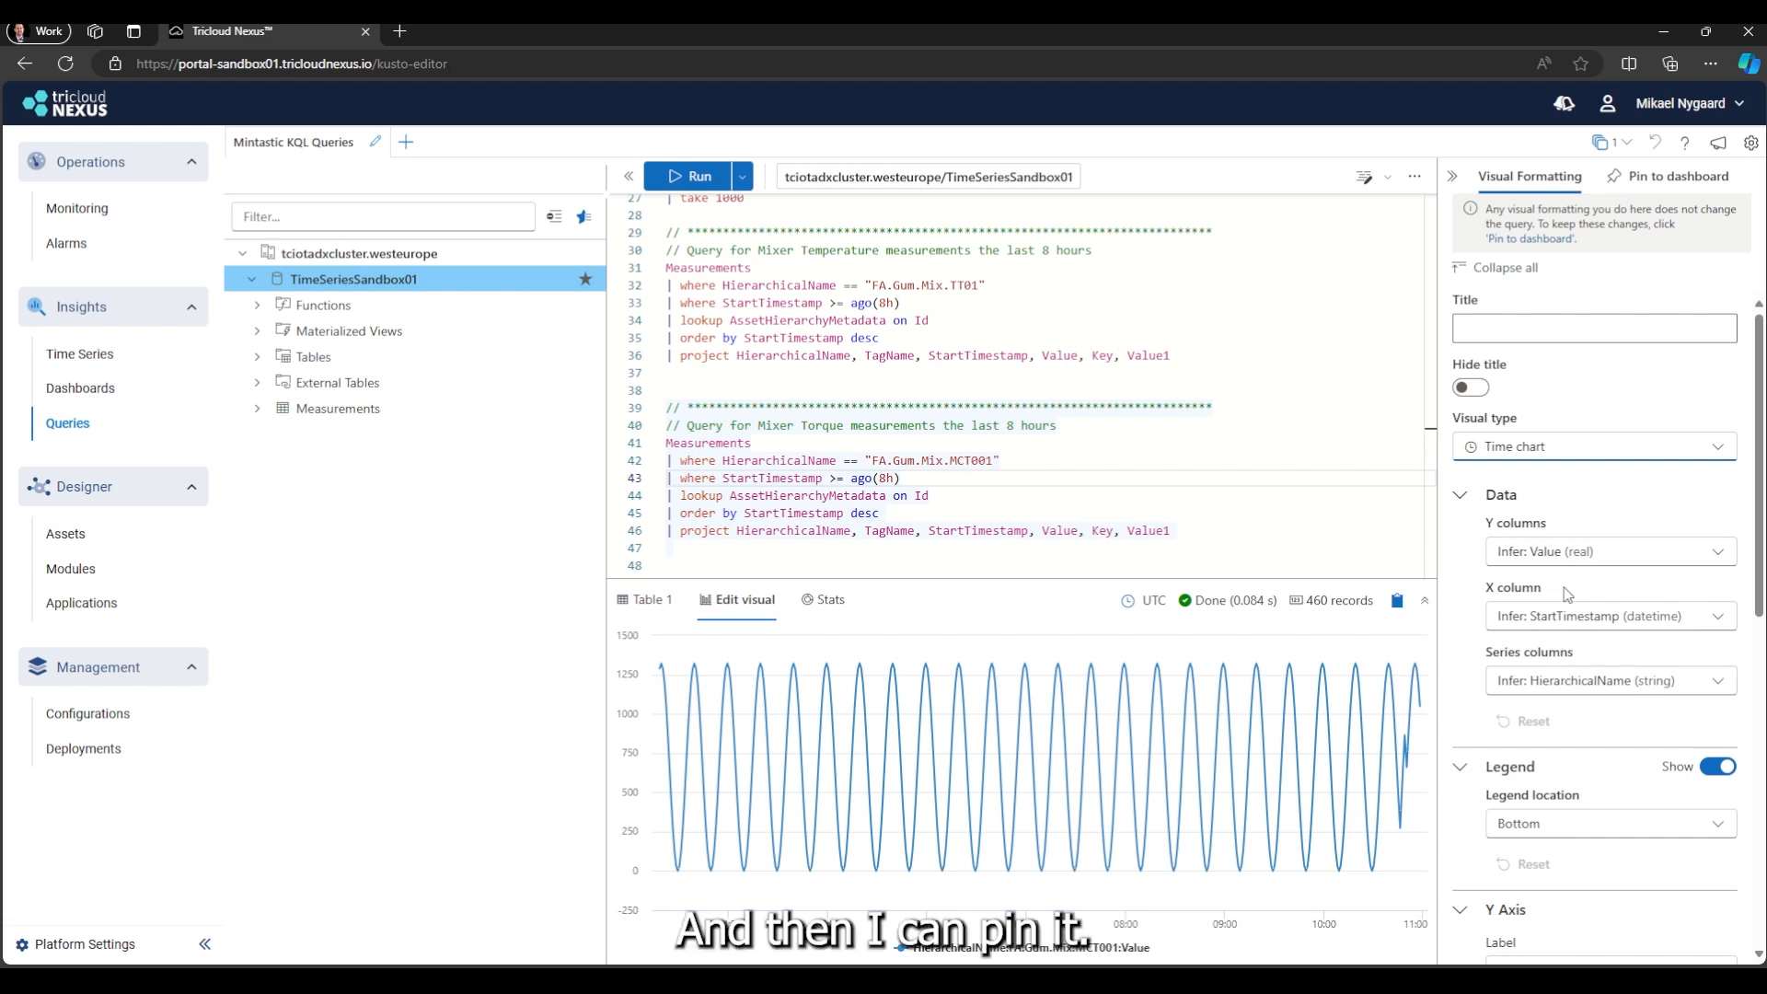
# Step: Pin the time chart as a tile named "Mixer Torque" to the existing "Mistastic Dashboard", with viewing the dashboard after creation enabled
pyautogui.click(1655, 184)
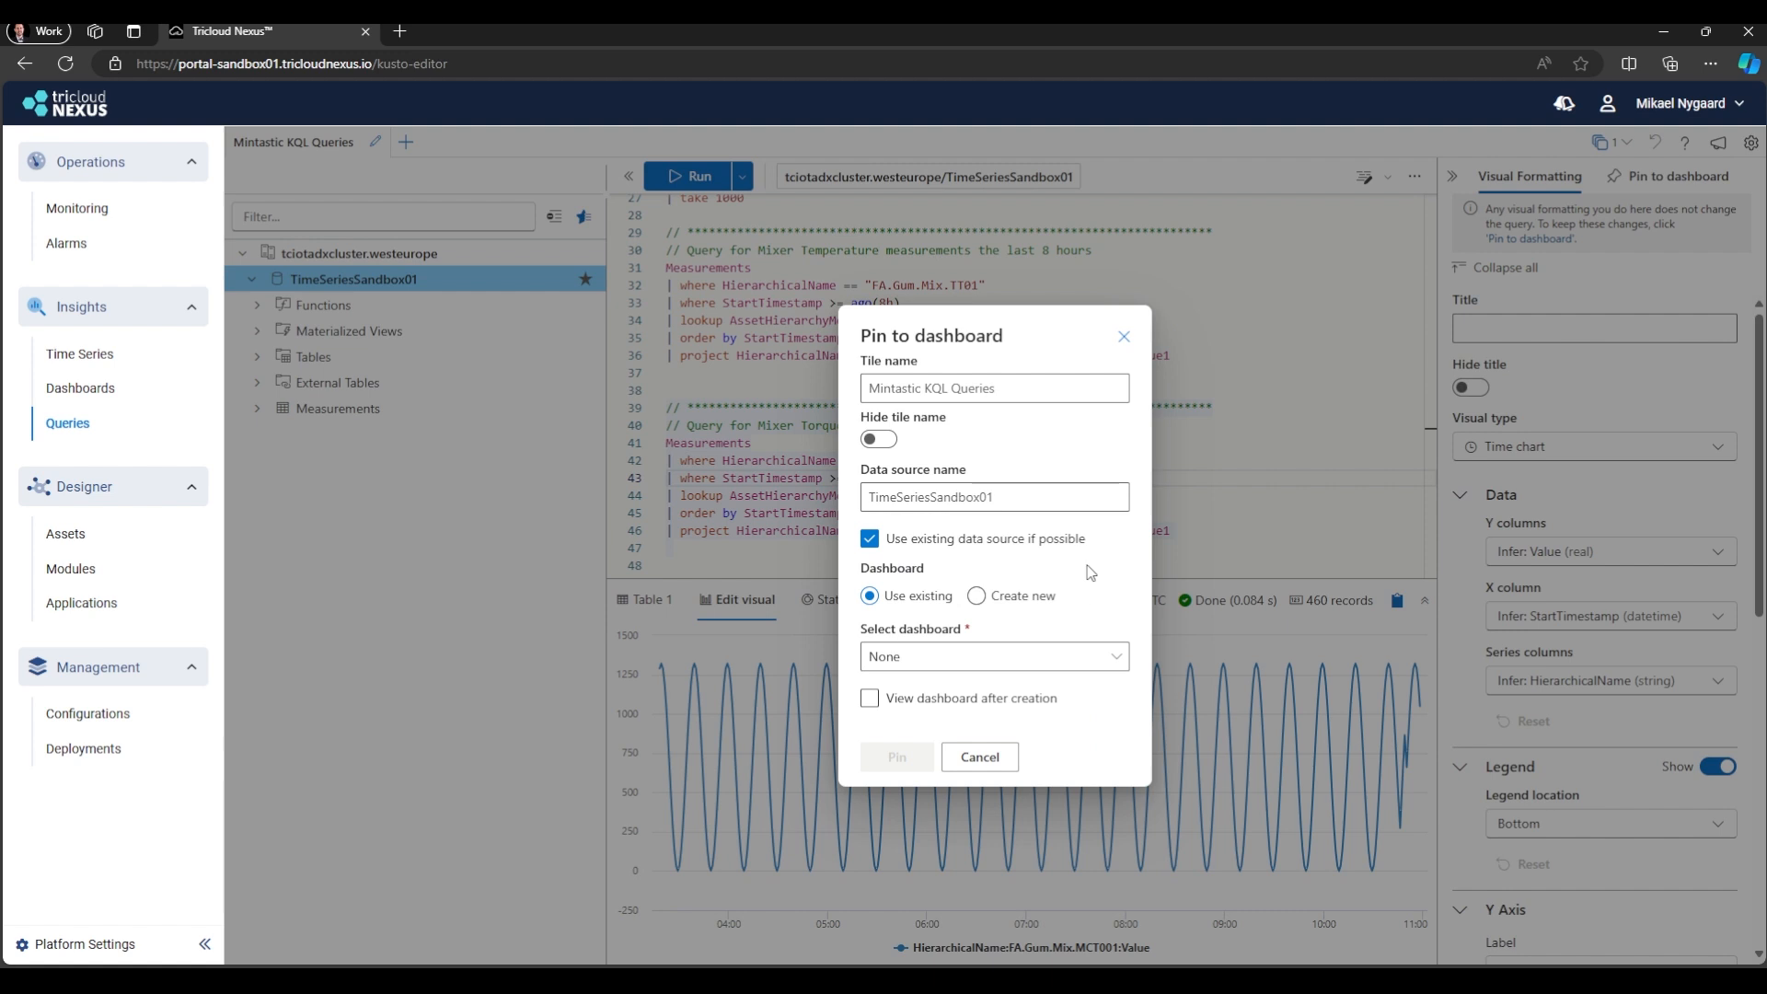
pyautogui.click(944, 390)
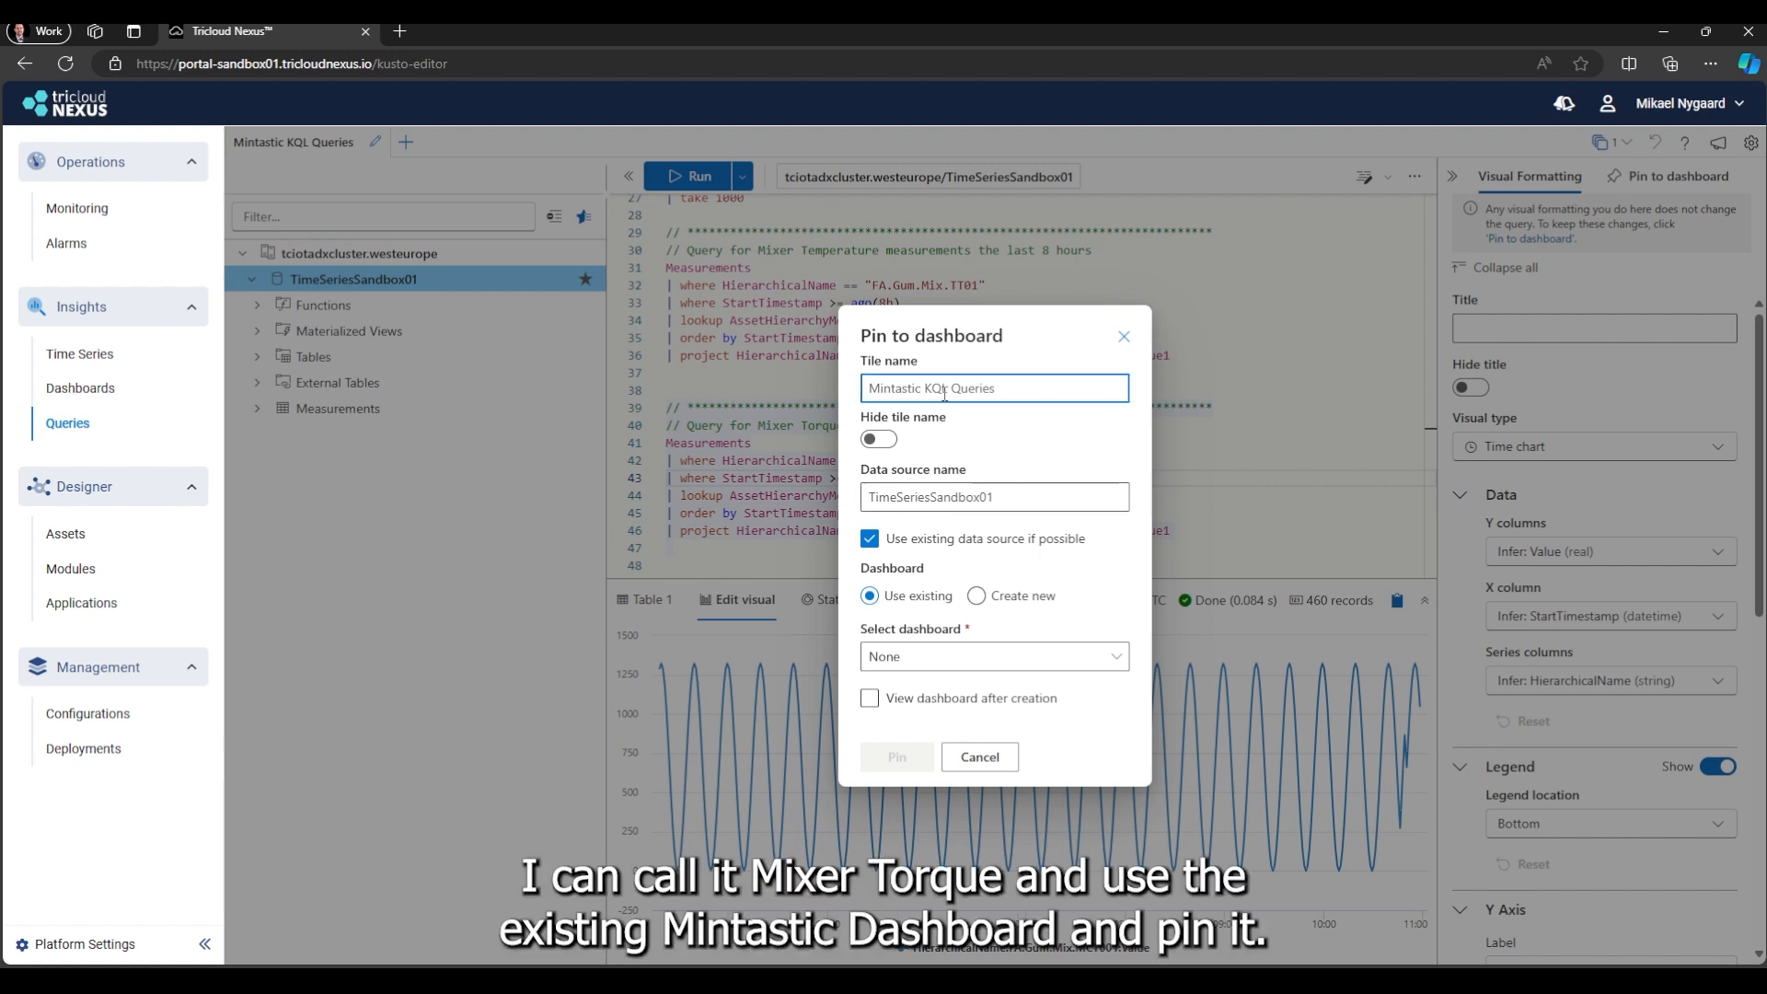
pyautogui.write('Mixer Torque')
pyautogui.click(959, 662)
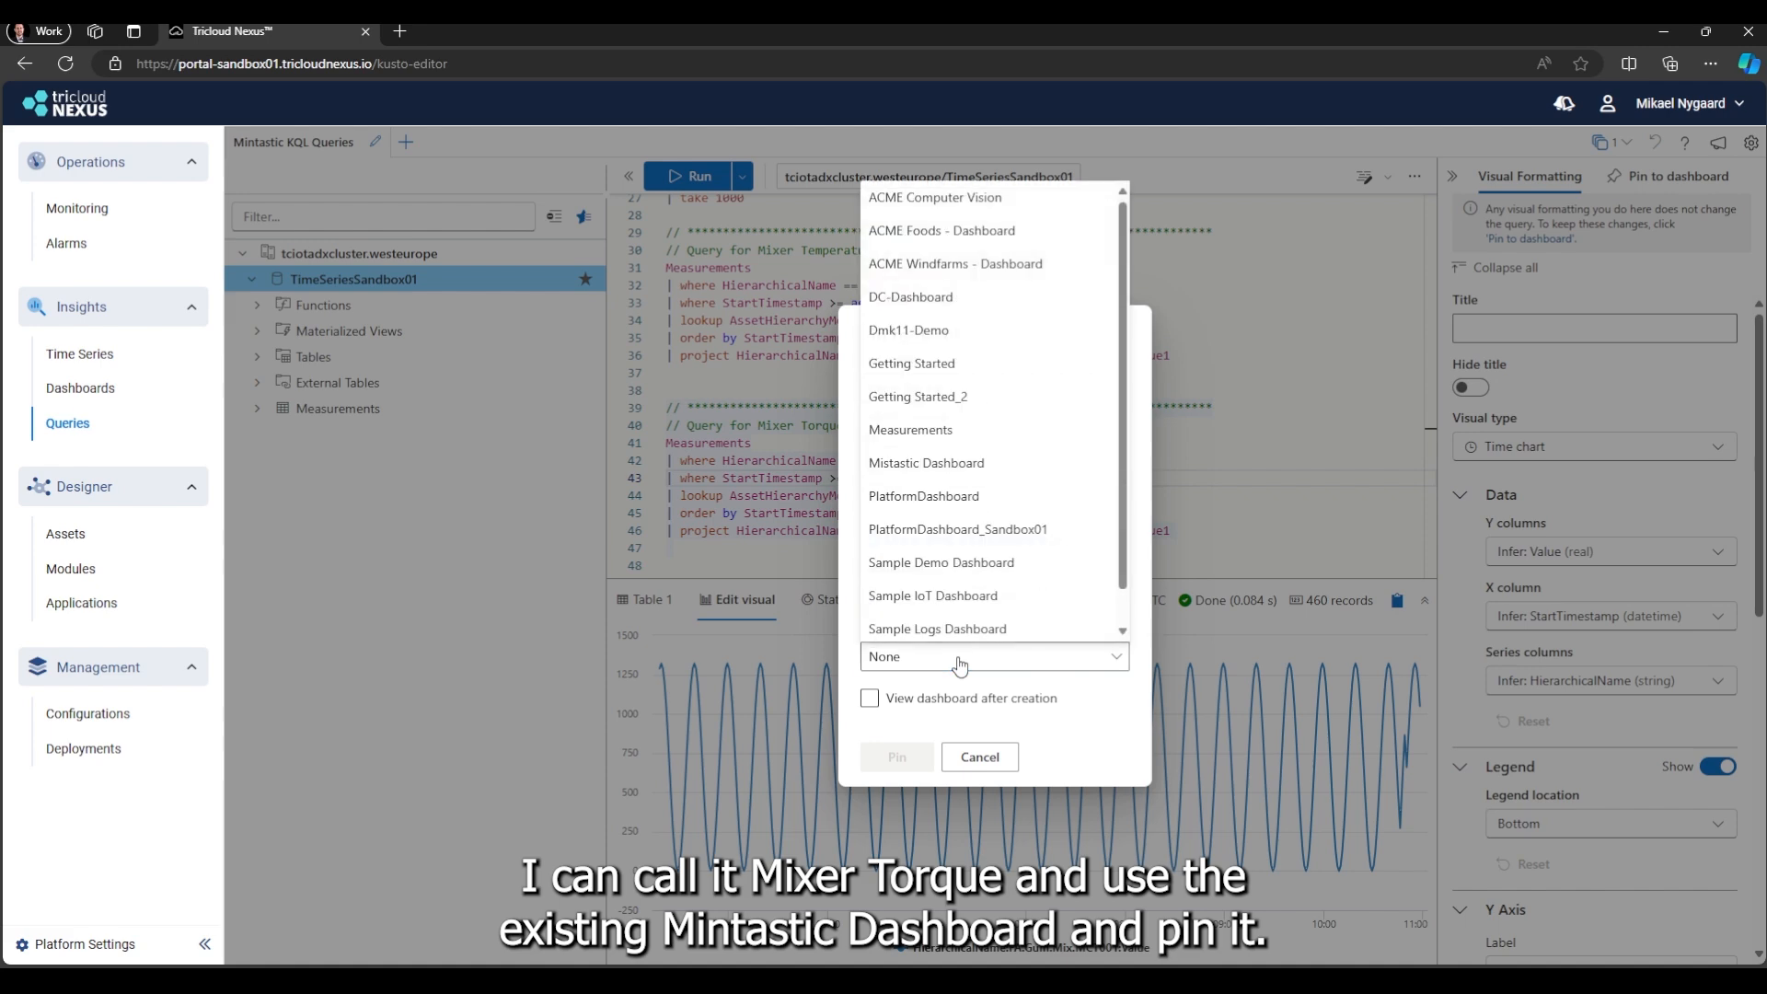
pyautogui.click(926, 460)
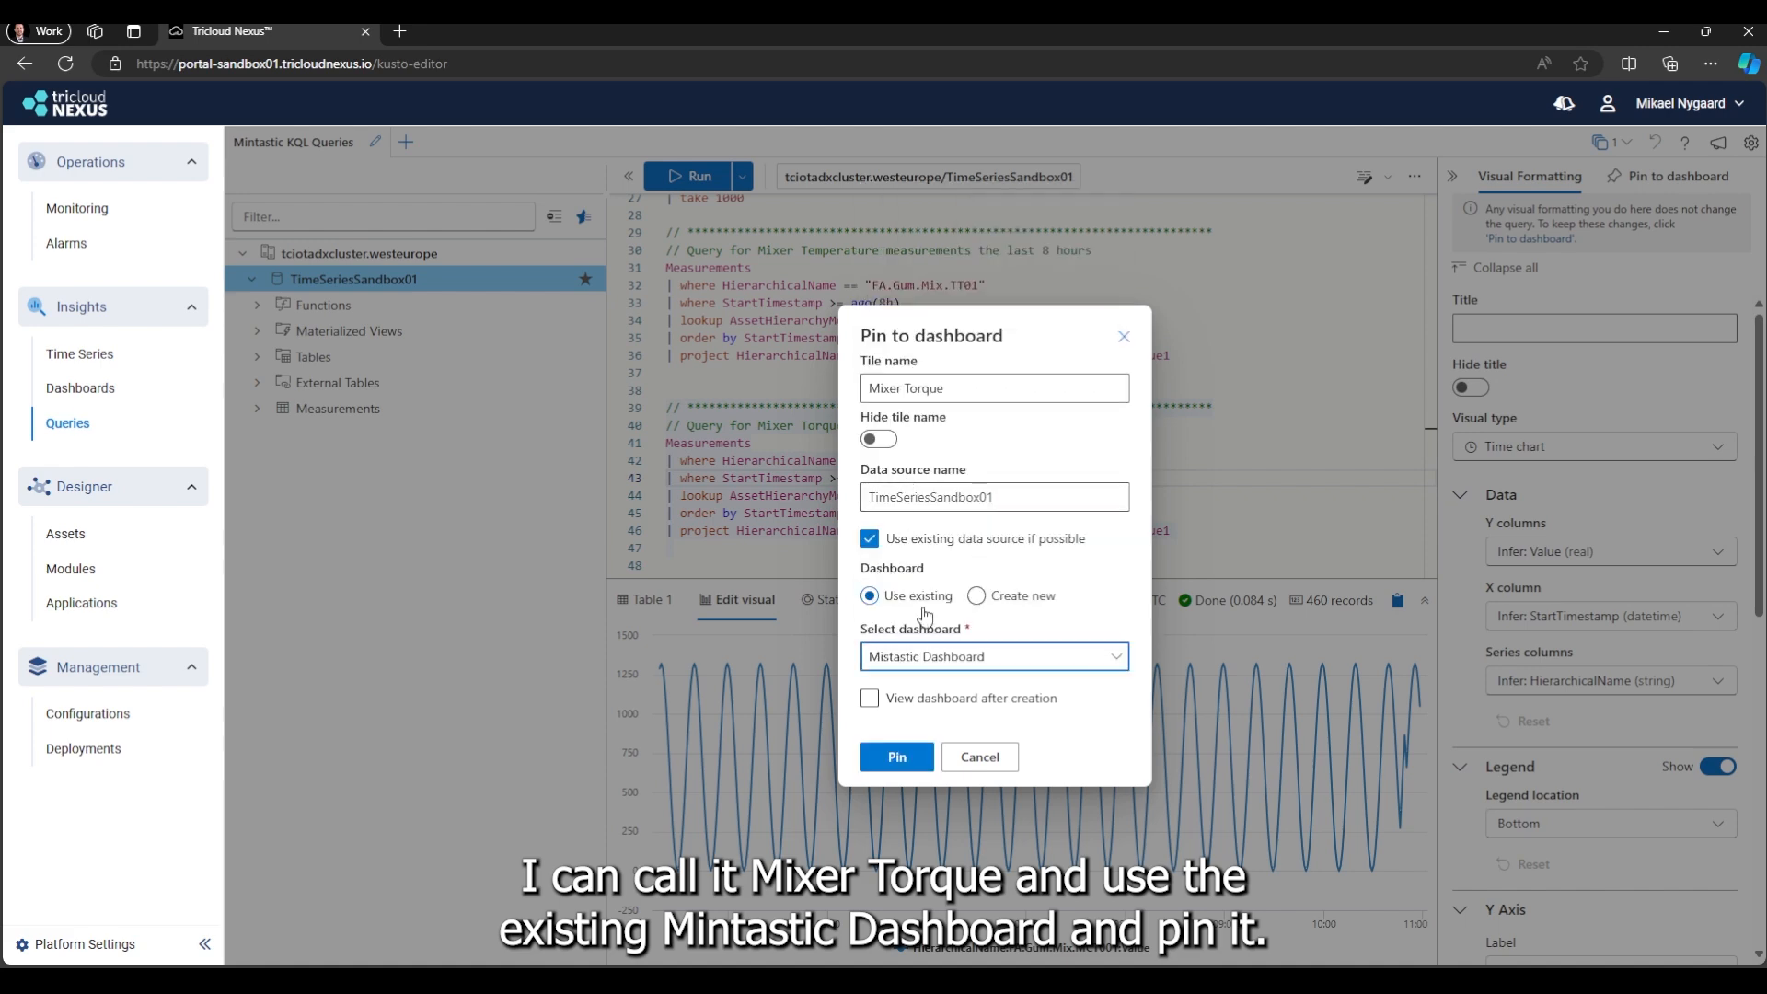
pyautogui.click(920, 699)
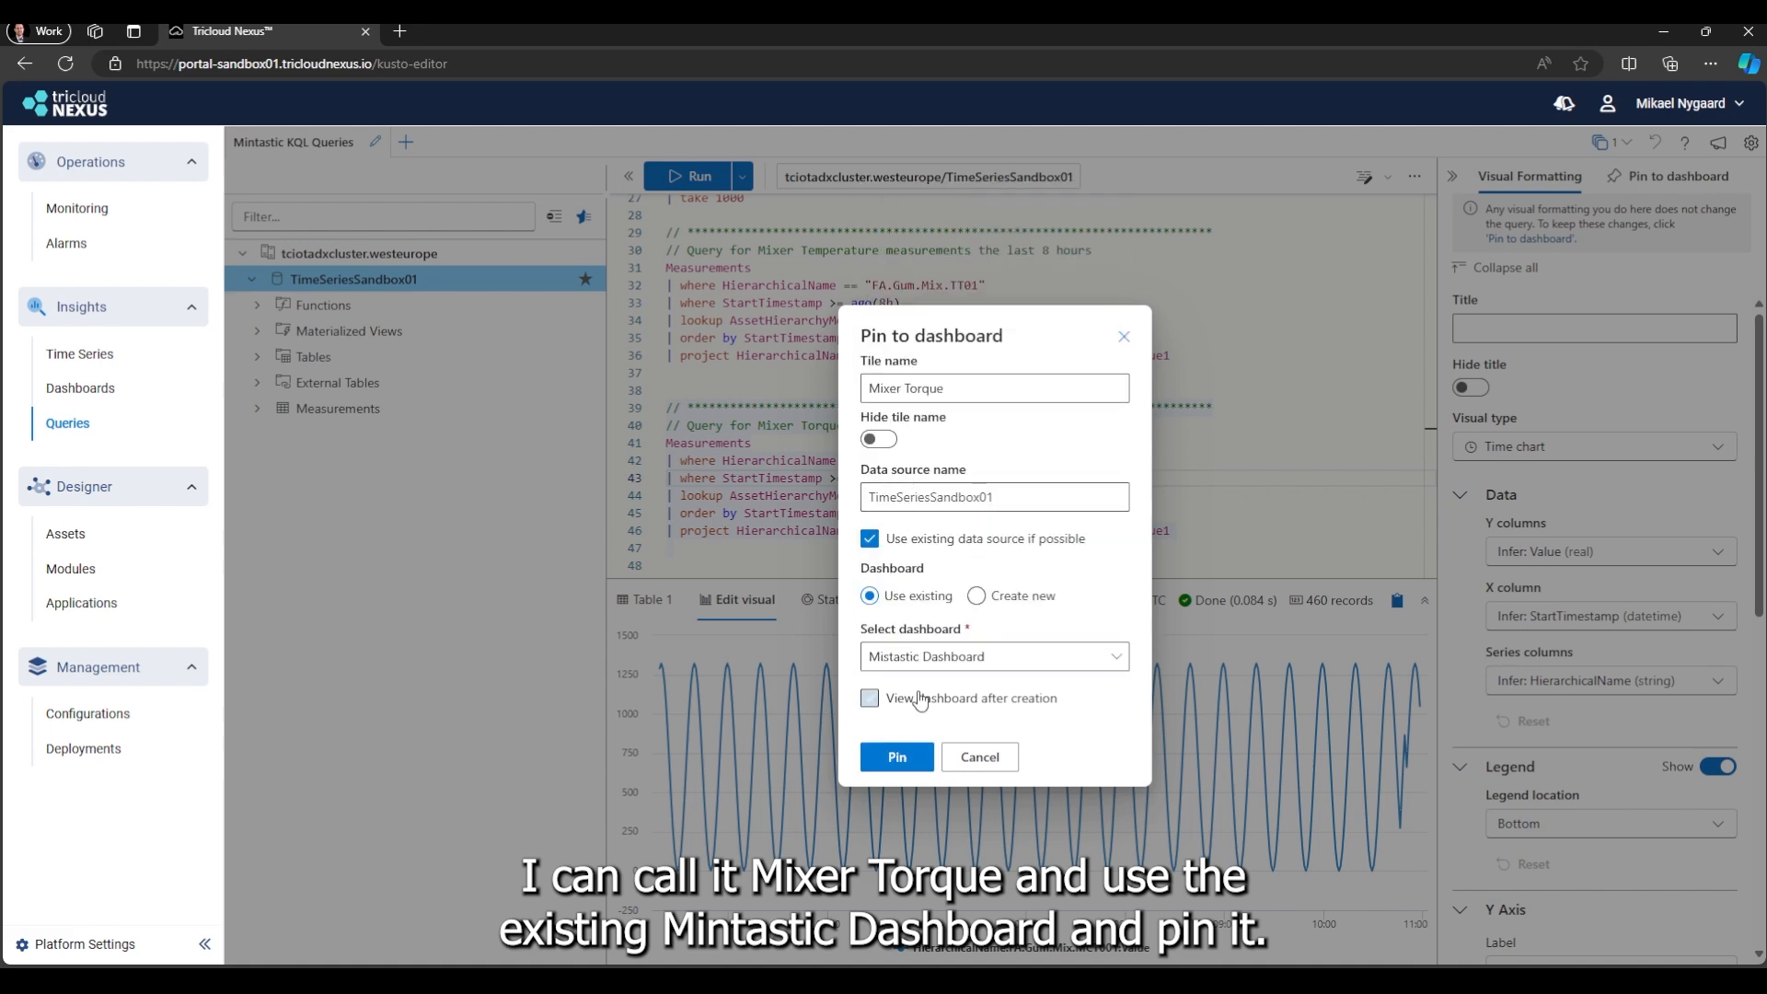
pyautogui.click(893, 758)
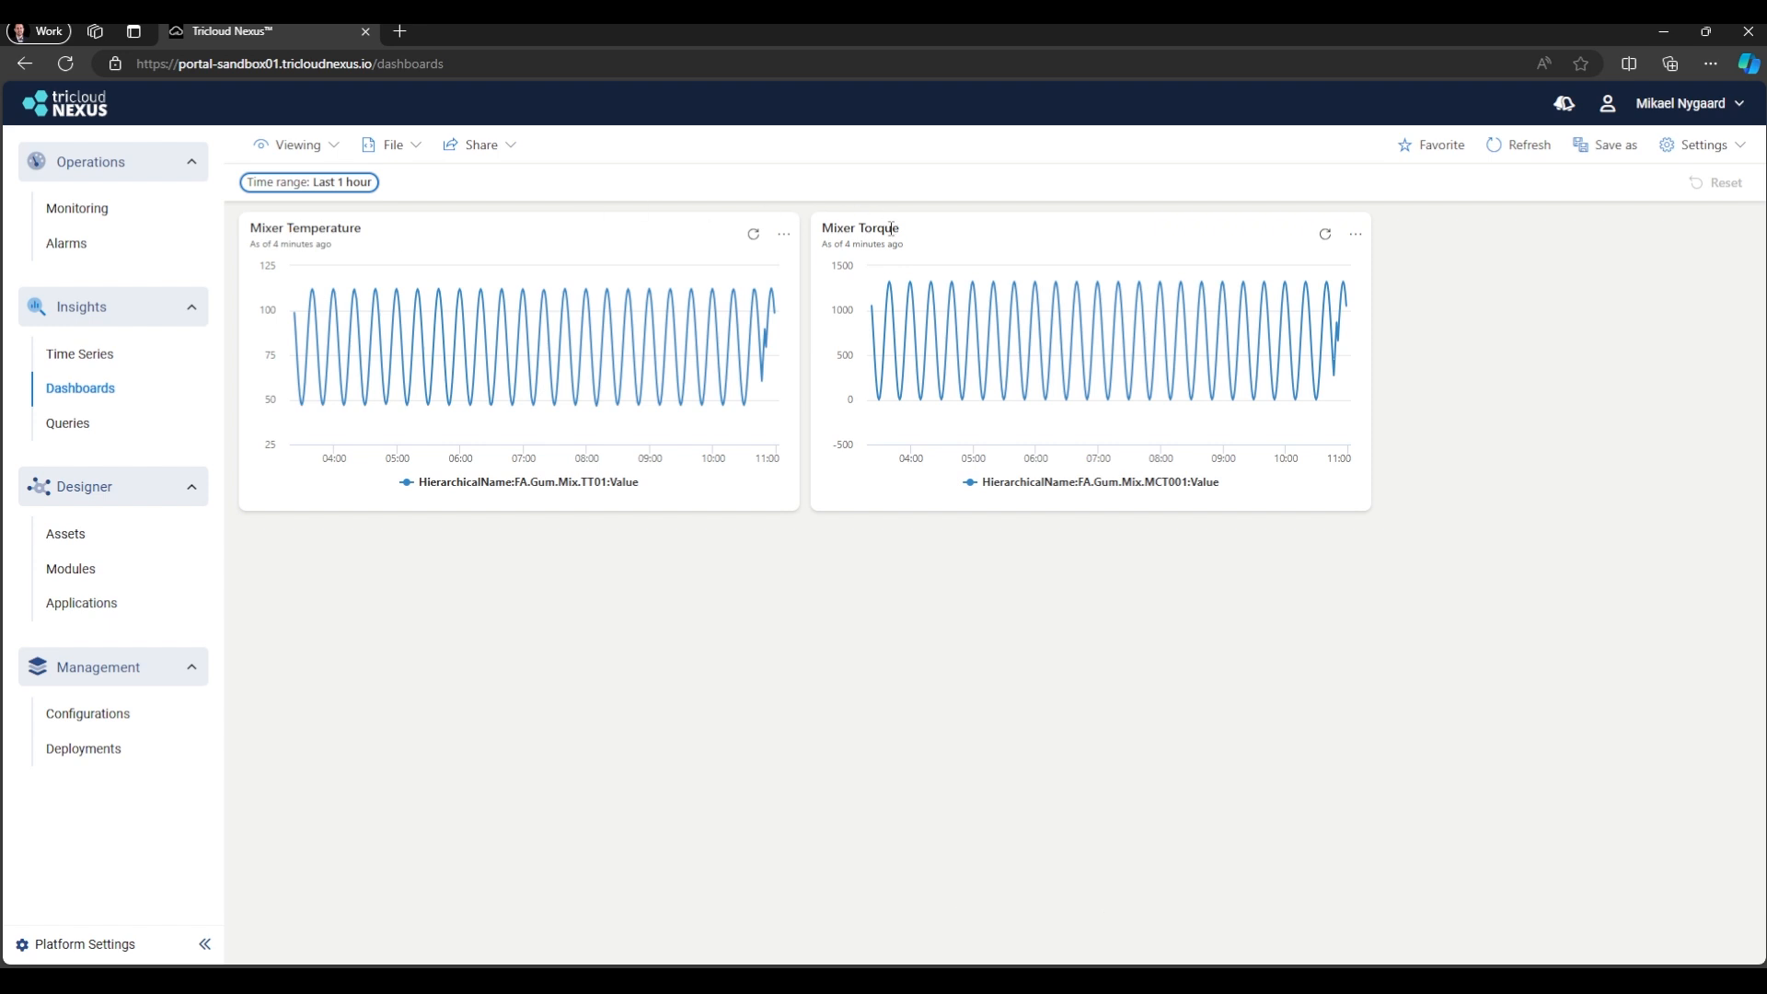
# Step: Set the dashboard's time range to Last 3 hours and switch the dashboard to editing mode
pyautogui.click(322, 184)
pyautogui.click(309, 377)
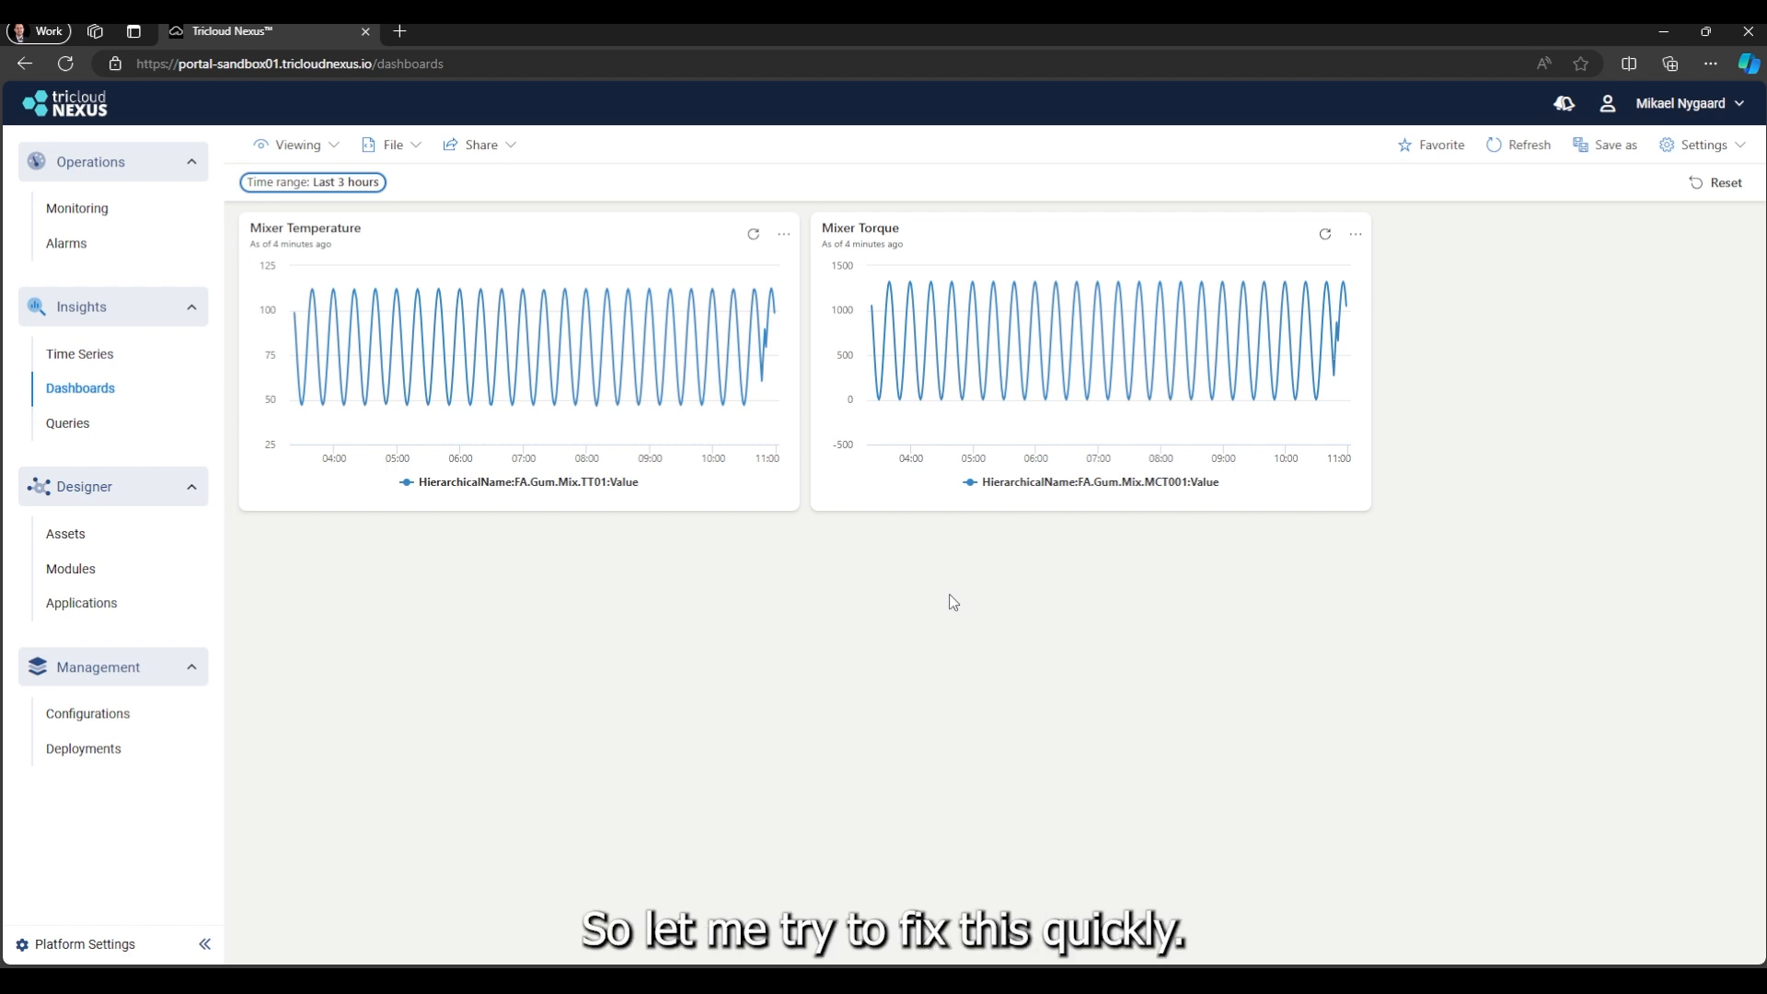
pyautogui.click(281, 147)
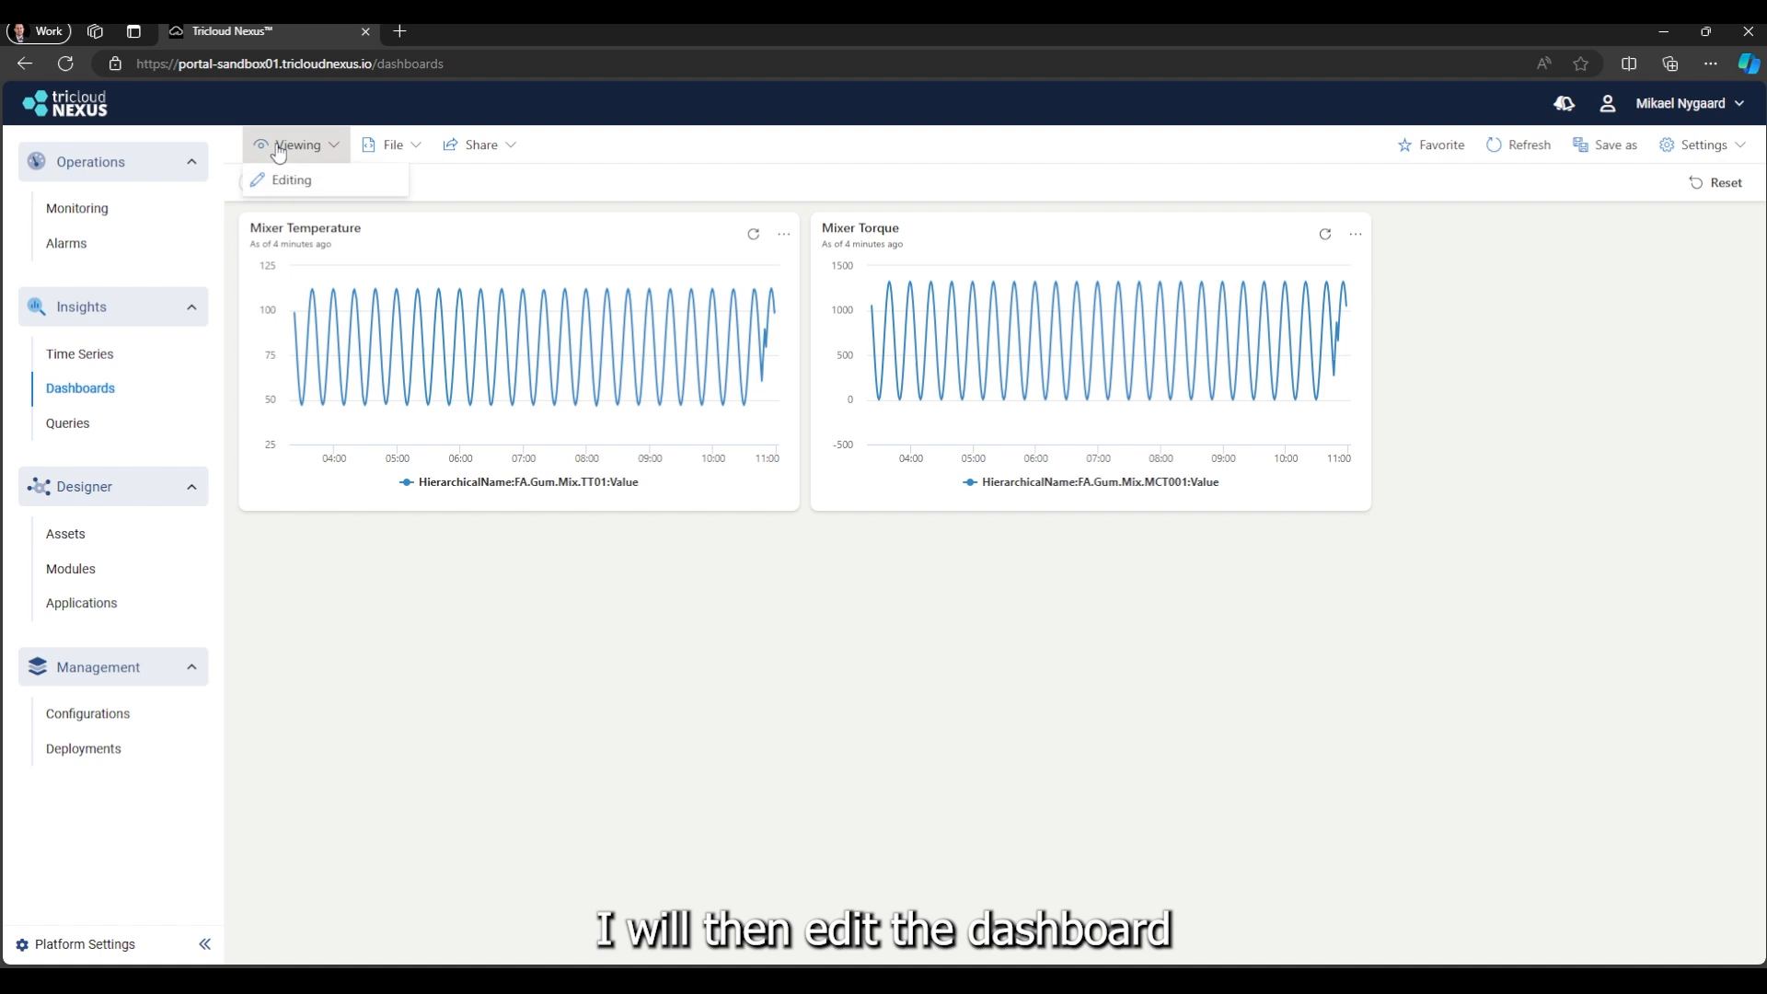
pyautogui.click(285, 181)
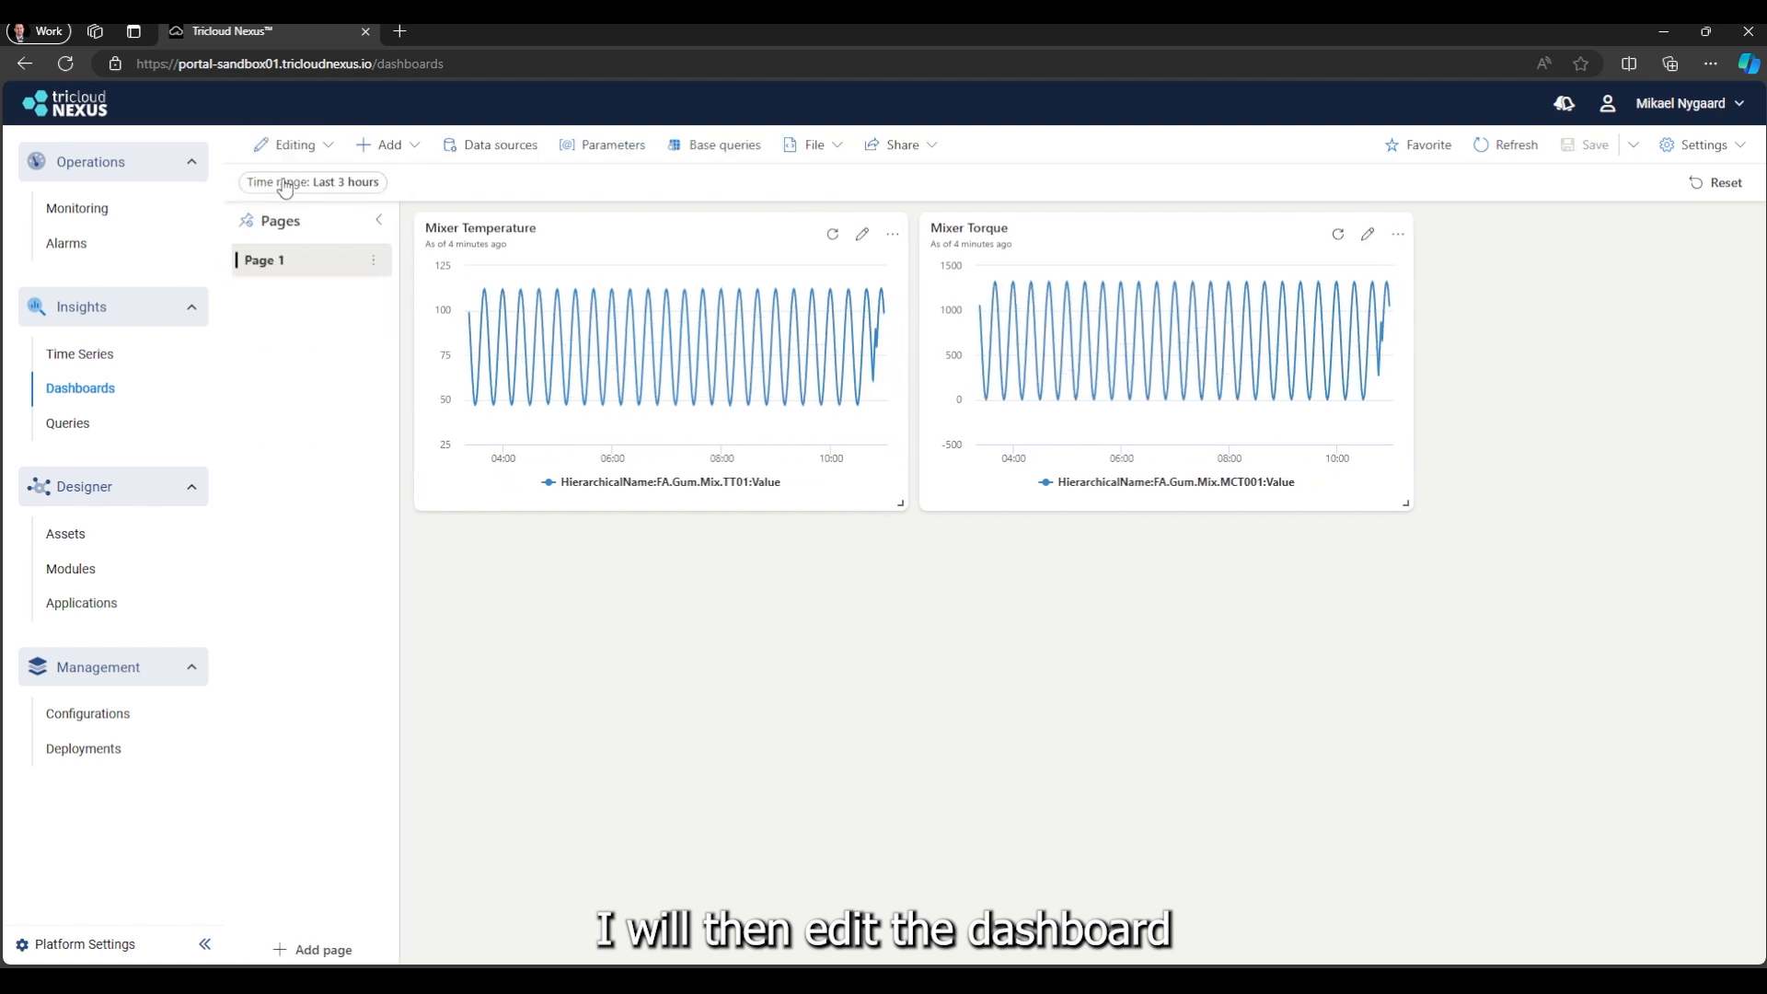
# Step: In the Mixer Temperature tile's query, replace ago(8h) in the StartTimestamp filter with _startTime and apply the changes
pyautogui.click(861, 236)
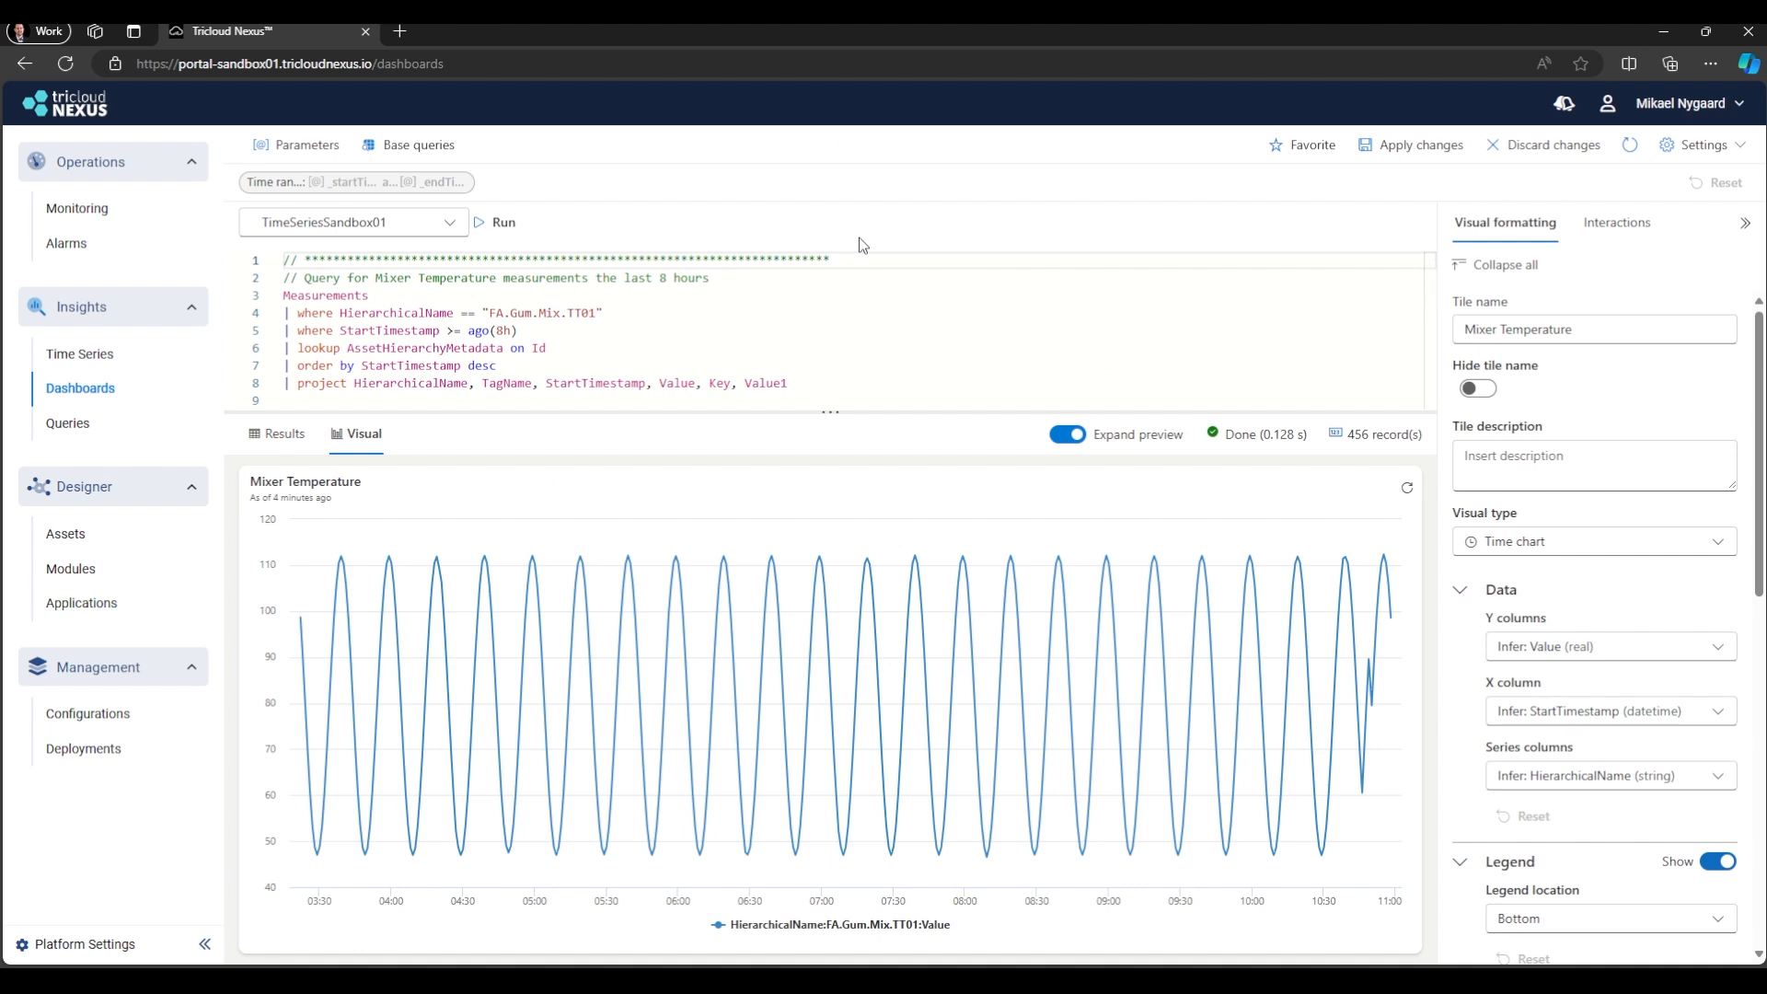
pyautogui.moveTo(466, 331); pyautogui.dragTo(522, 336)
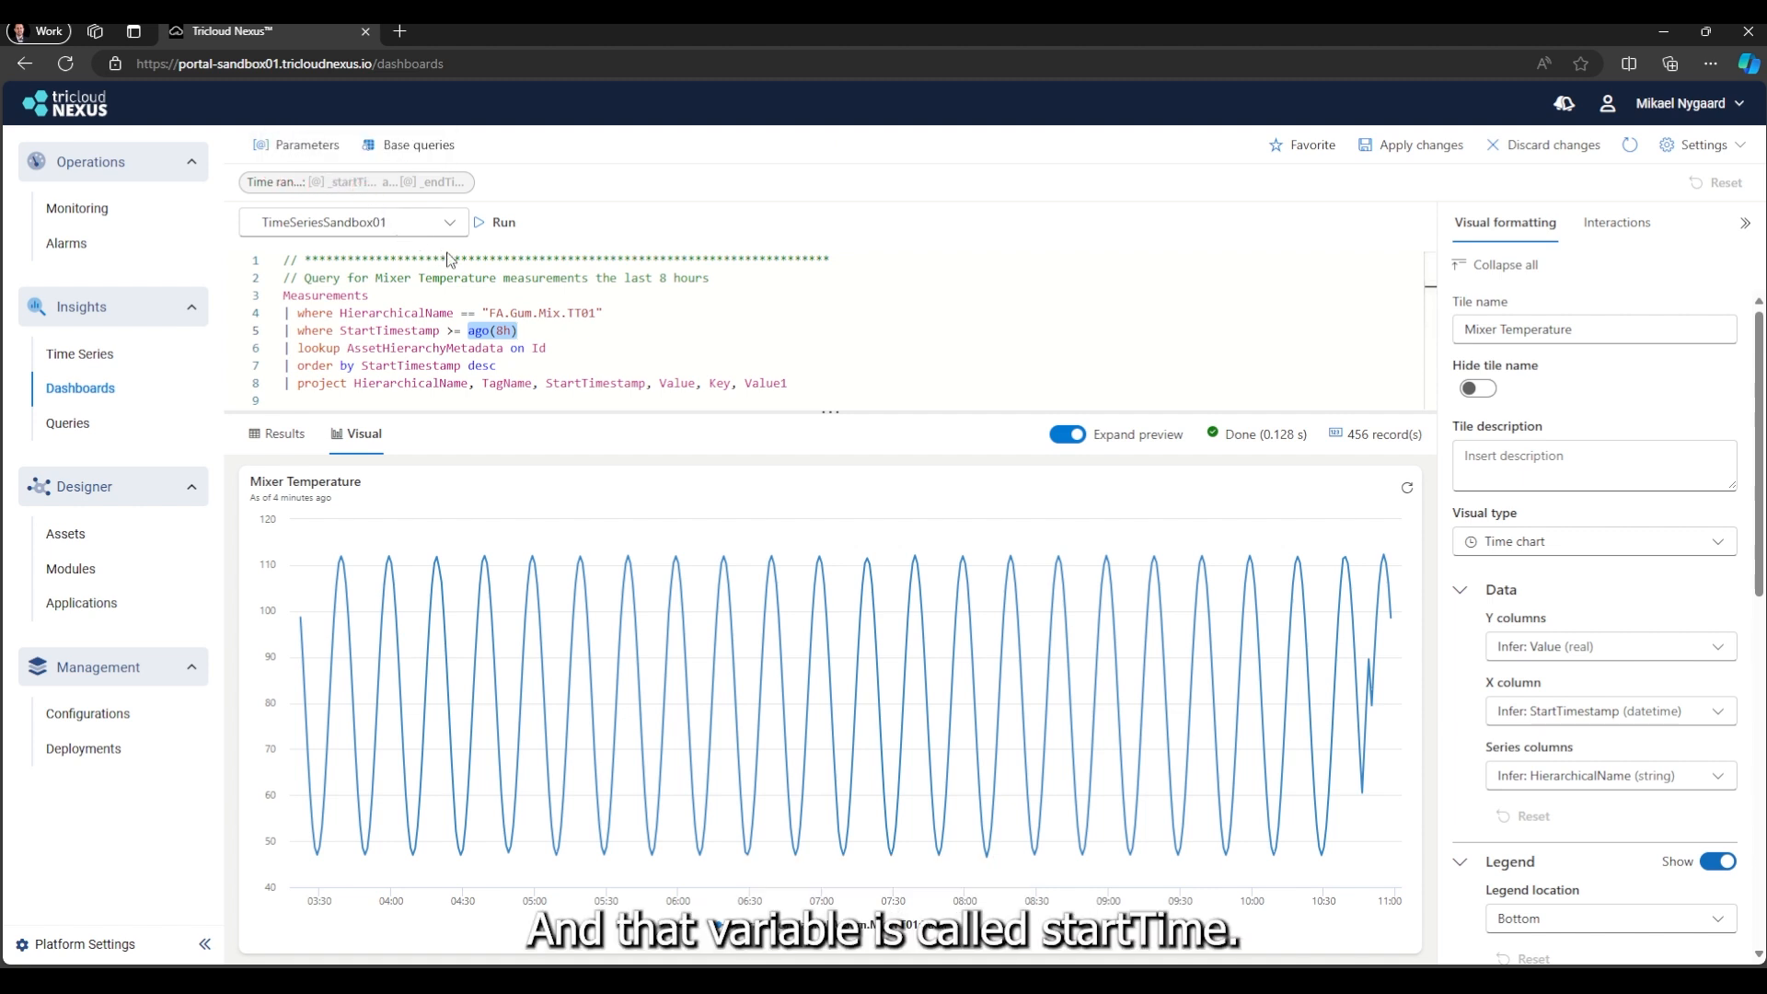
pyautogui.press('BackSpace')
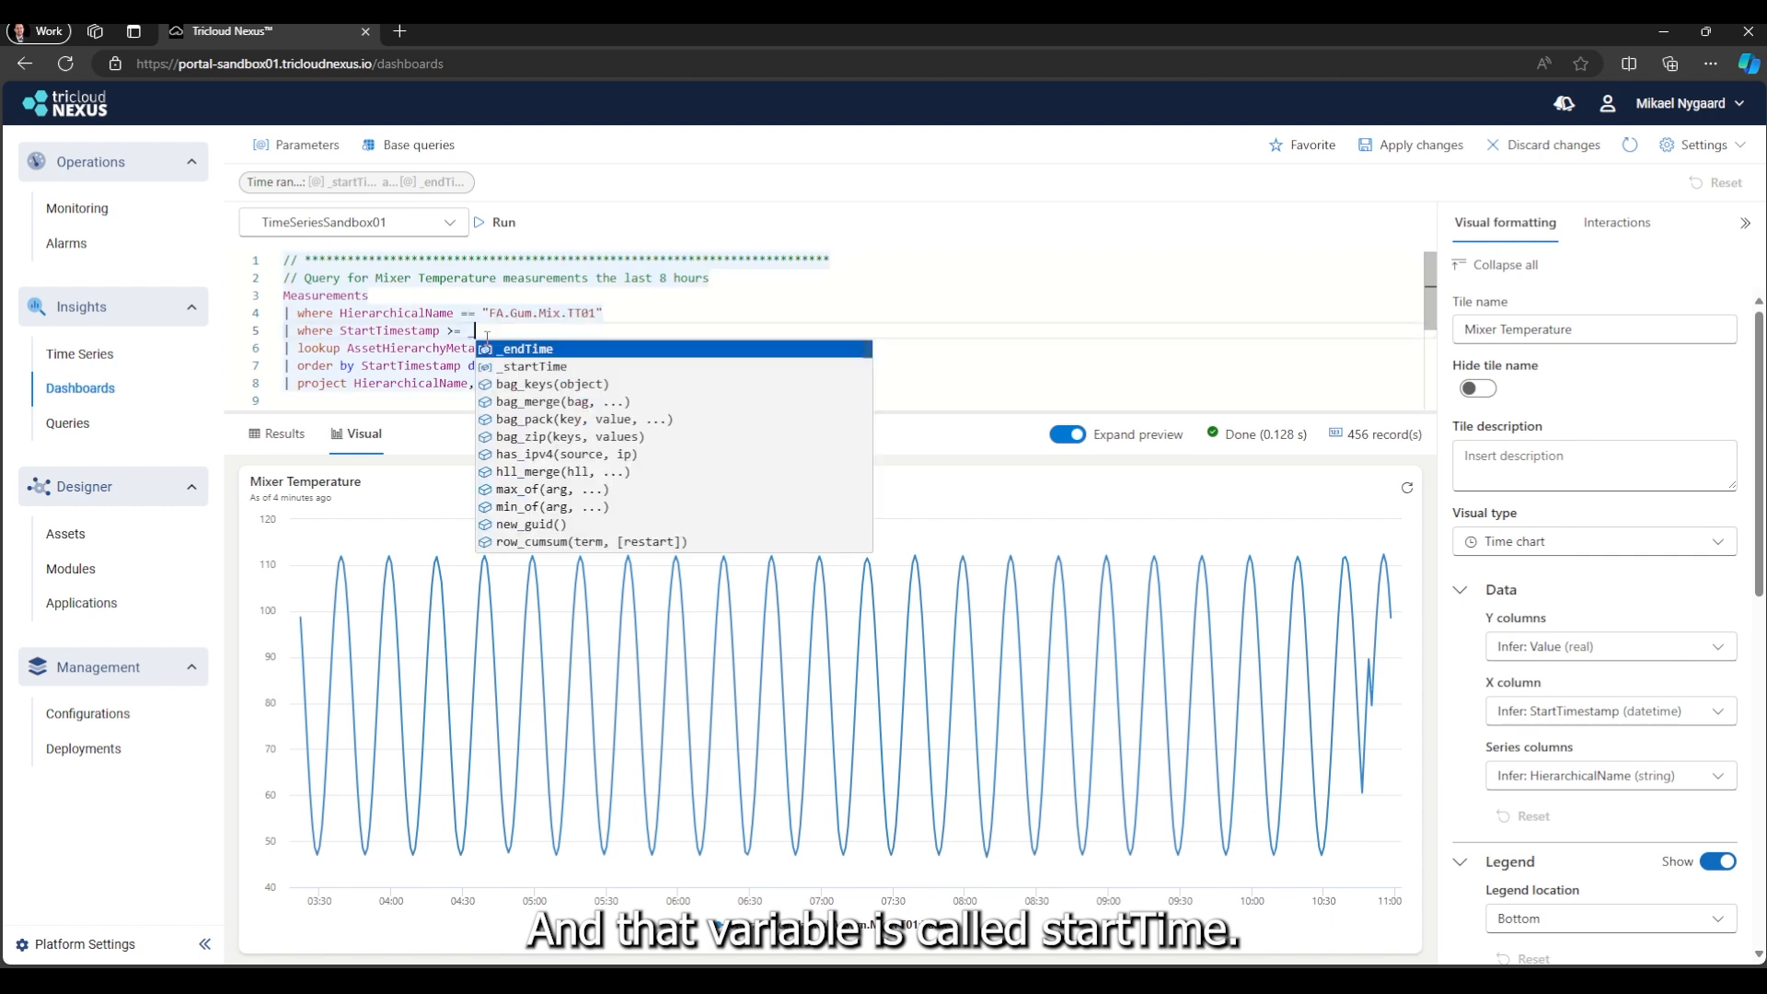
pyautogui.write('_s')
pyautogui.press('Tab')
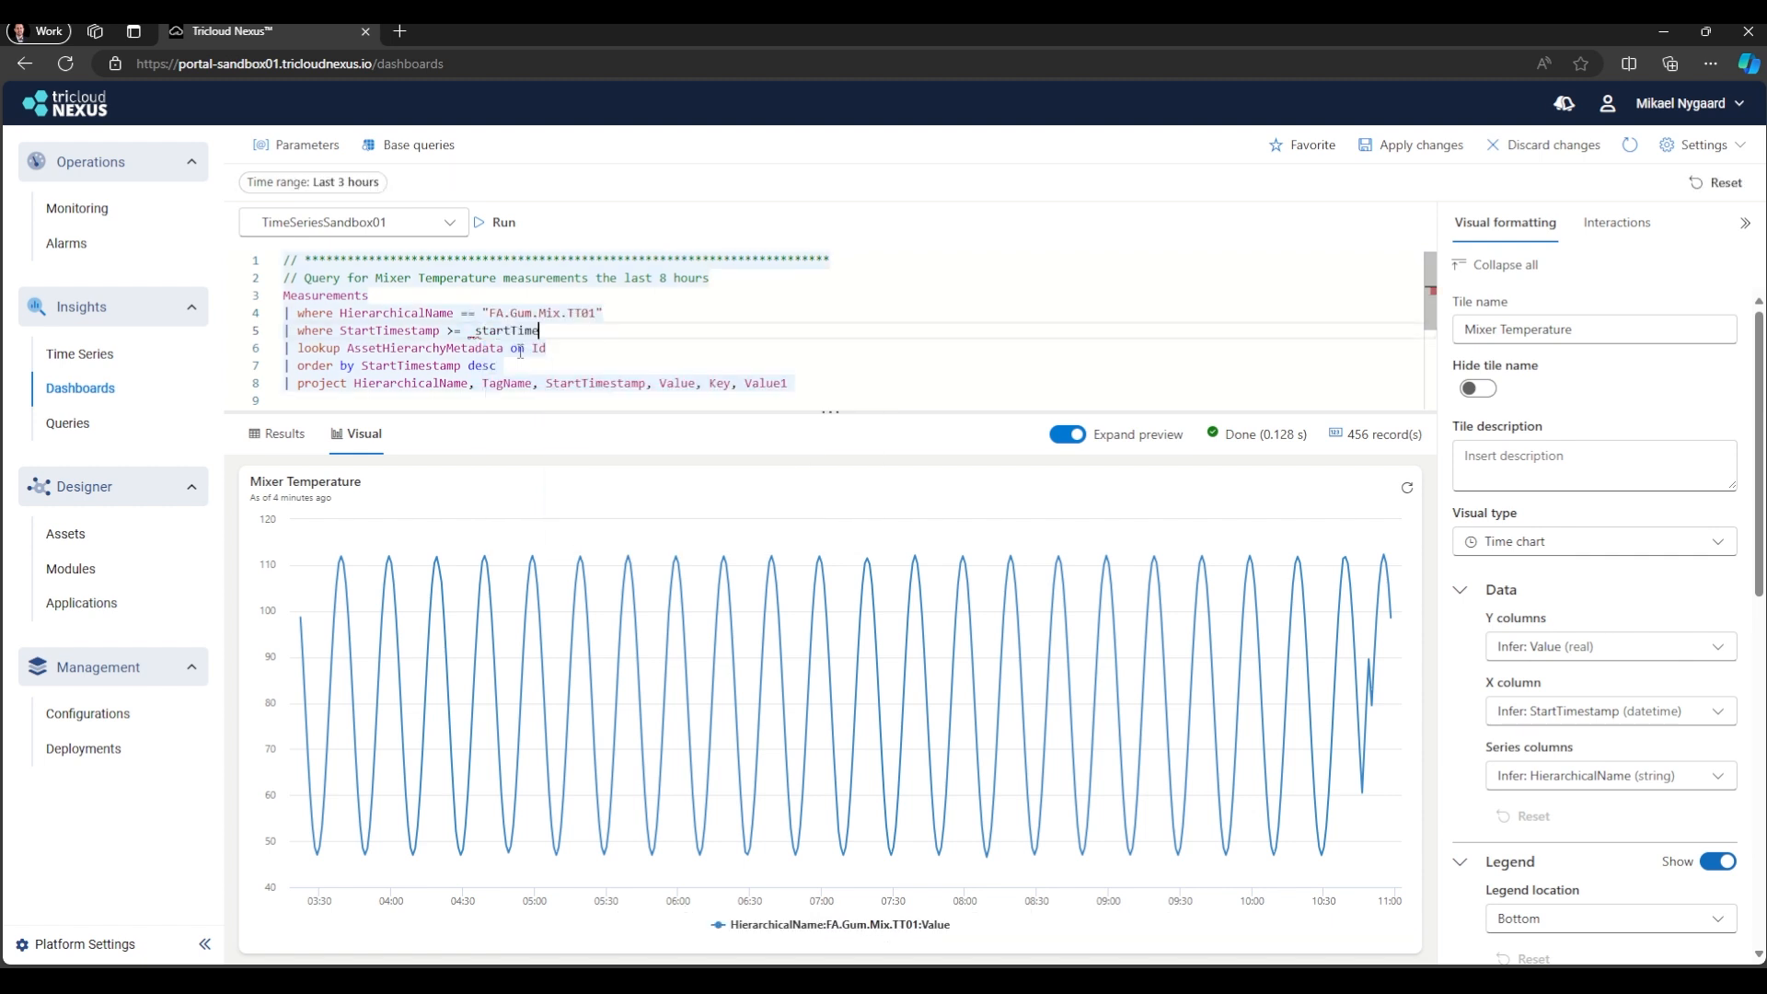
pyautogui.click(1410, 145)
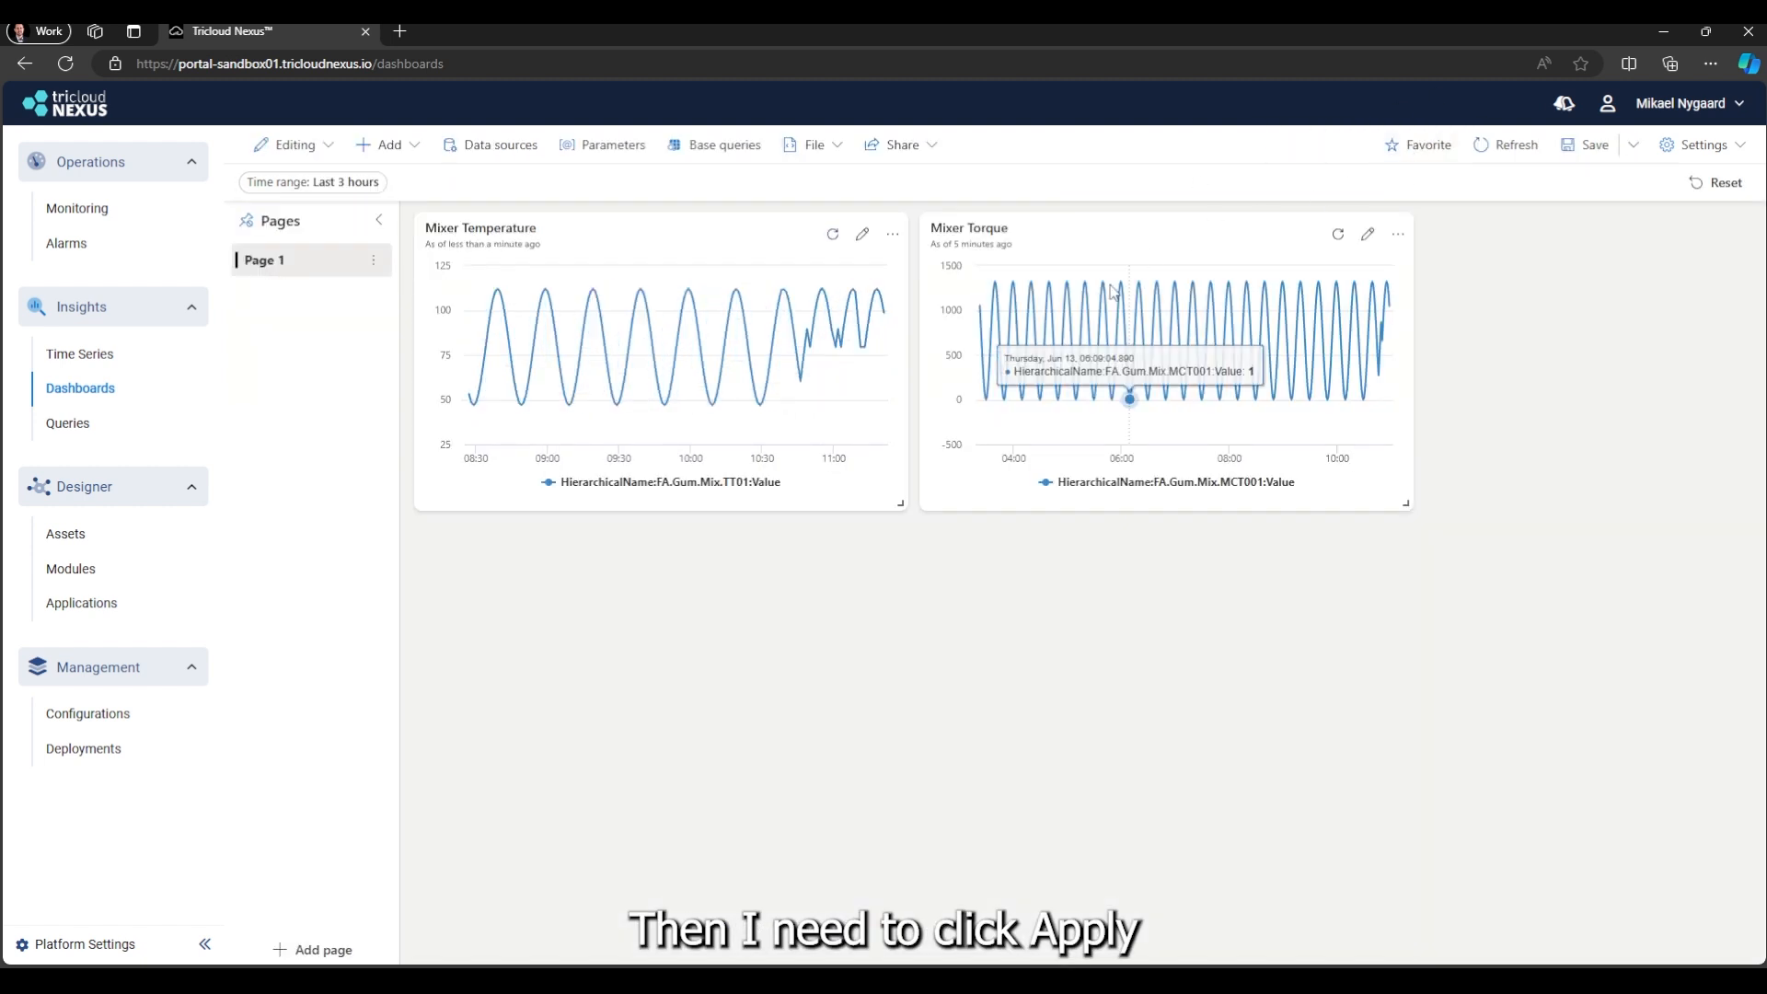
# Step: Replace ago(8h) with _startTime in the Mixer Torque tile's StartTimestamp filter, apply the changes and save the dashboard
pyautogui.click(1371, 235)
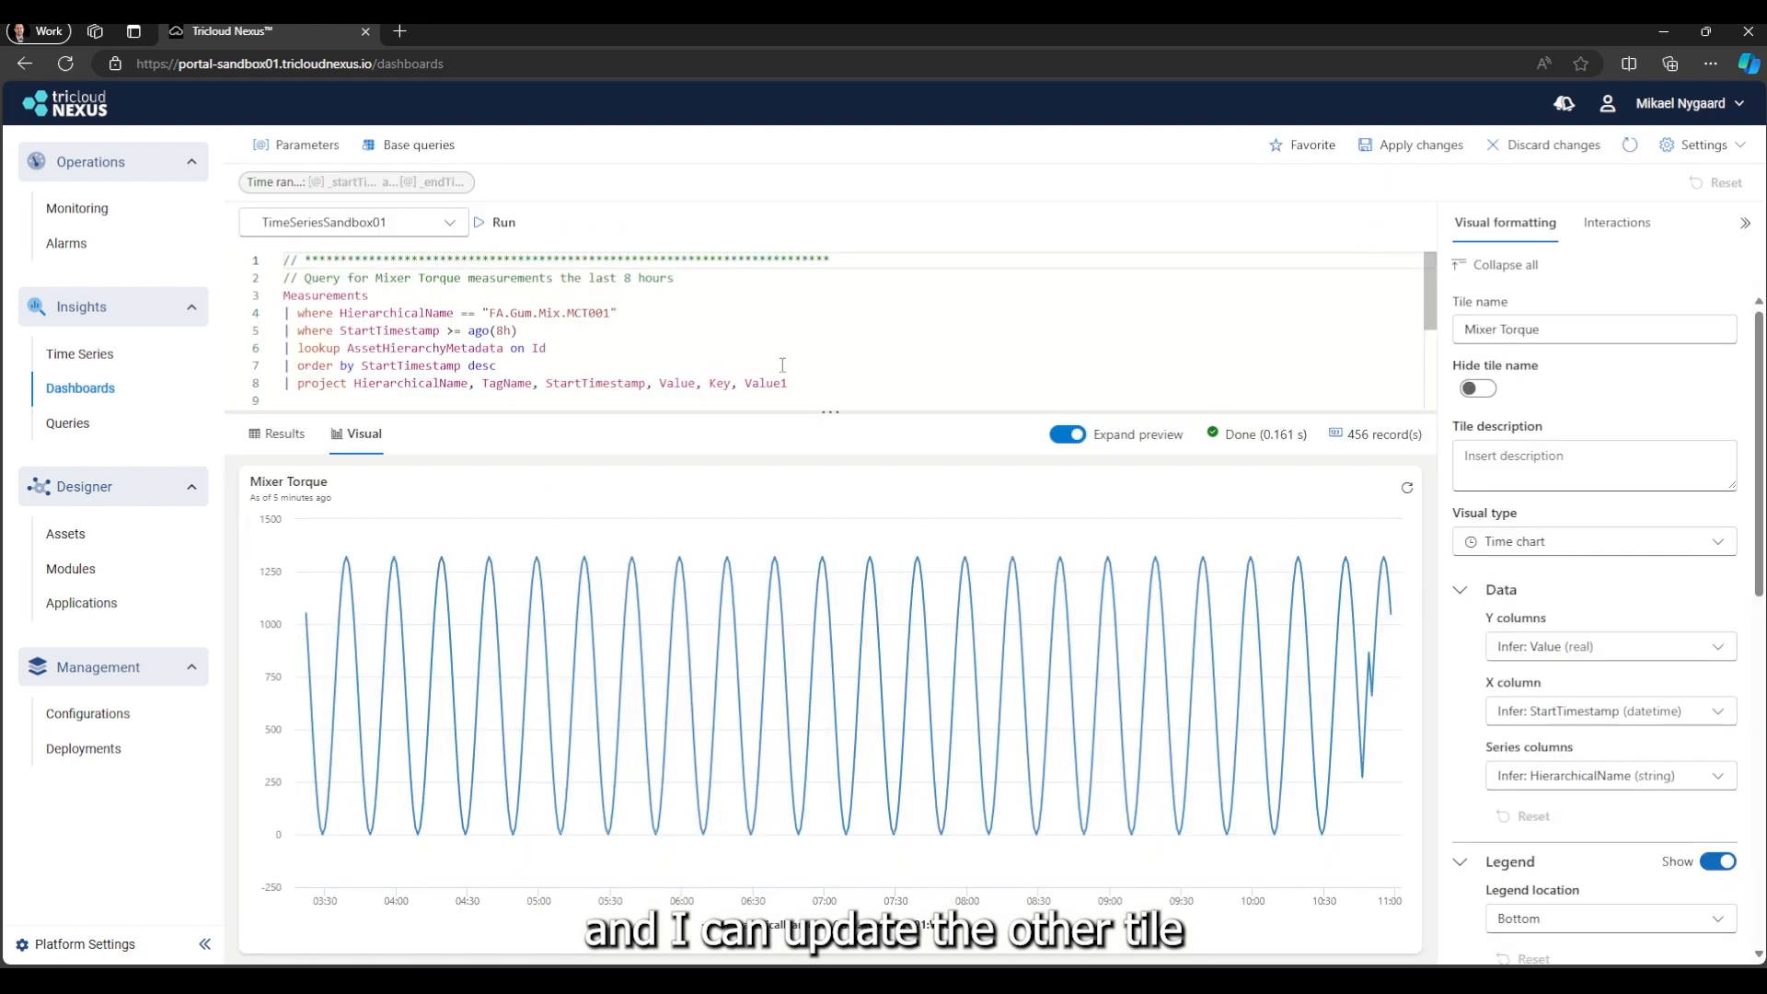
pyautogui.doubleClick(471, 331)
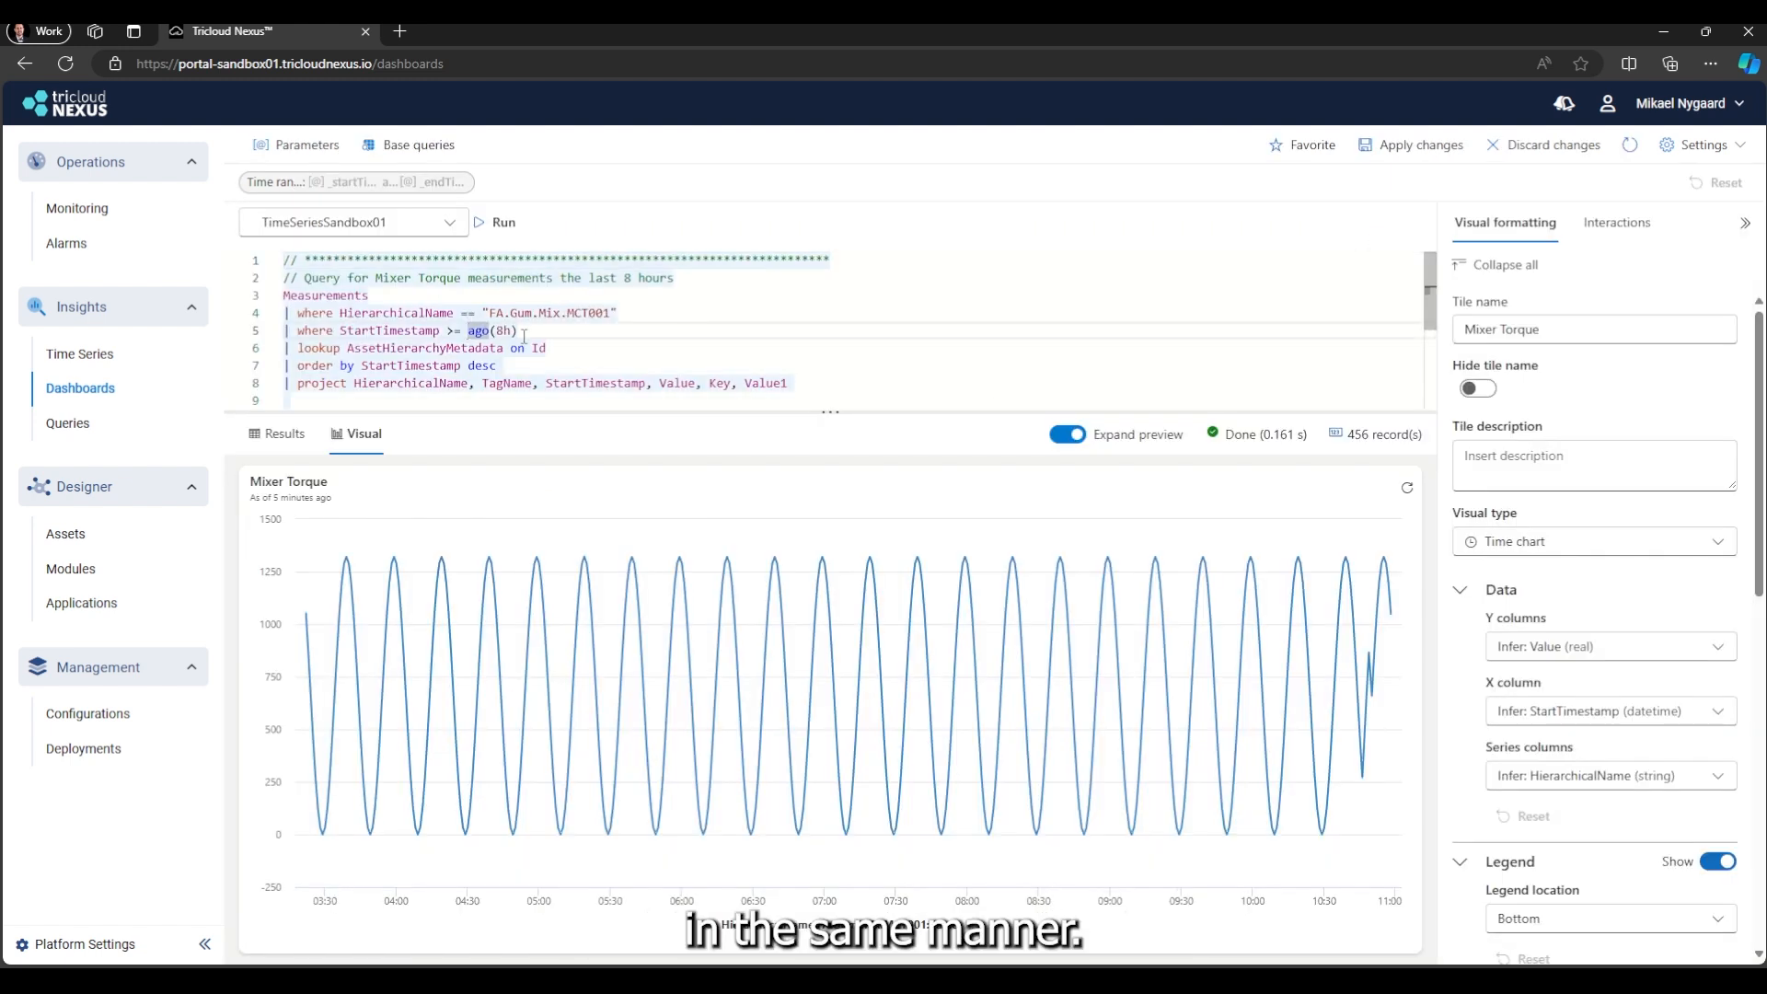
pyautogui.keyDown('shift'); pyautogui.click(521, 331); pyautogui.keyUp('shift')
pyautogui.write('_')
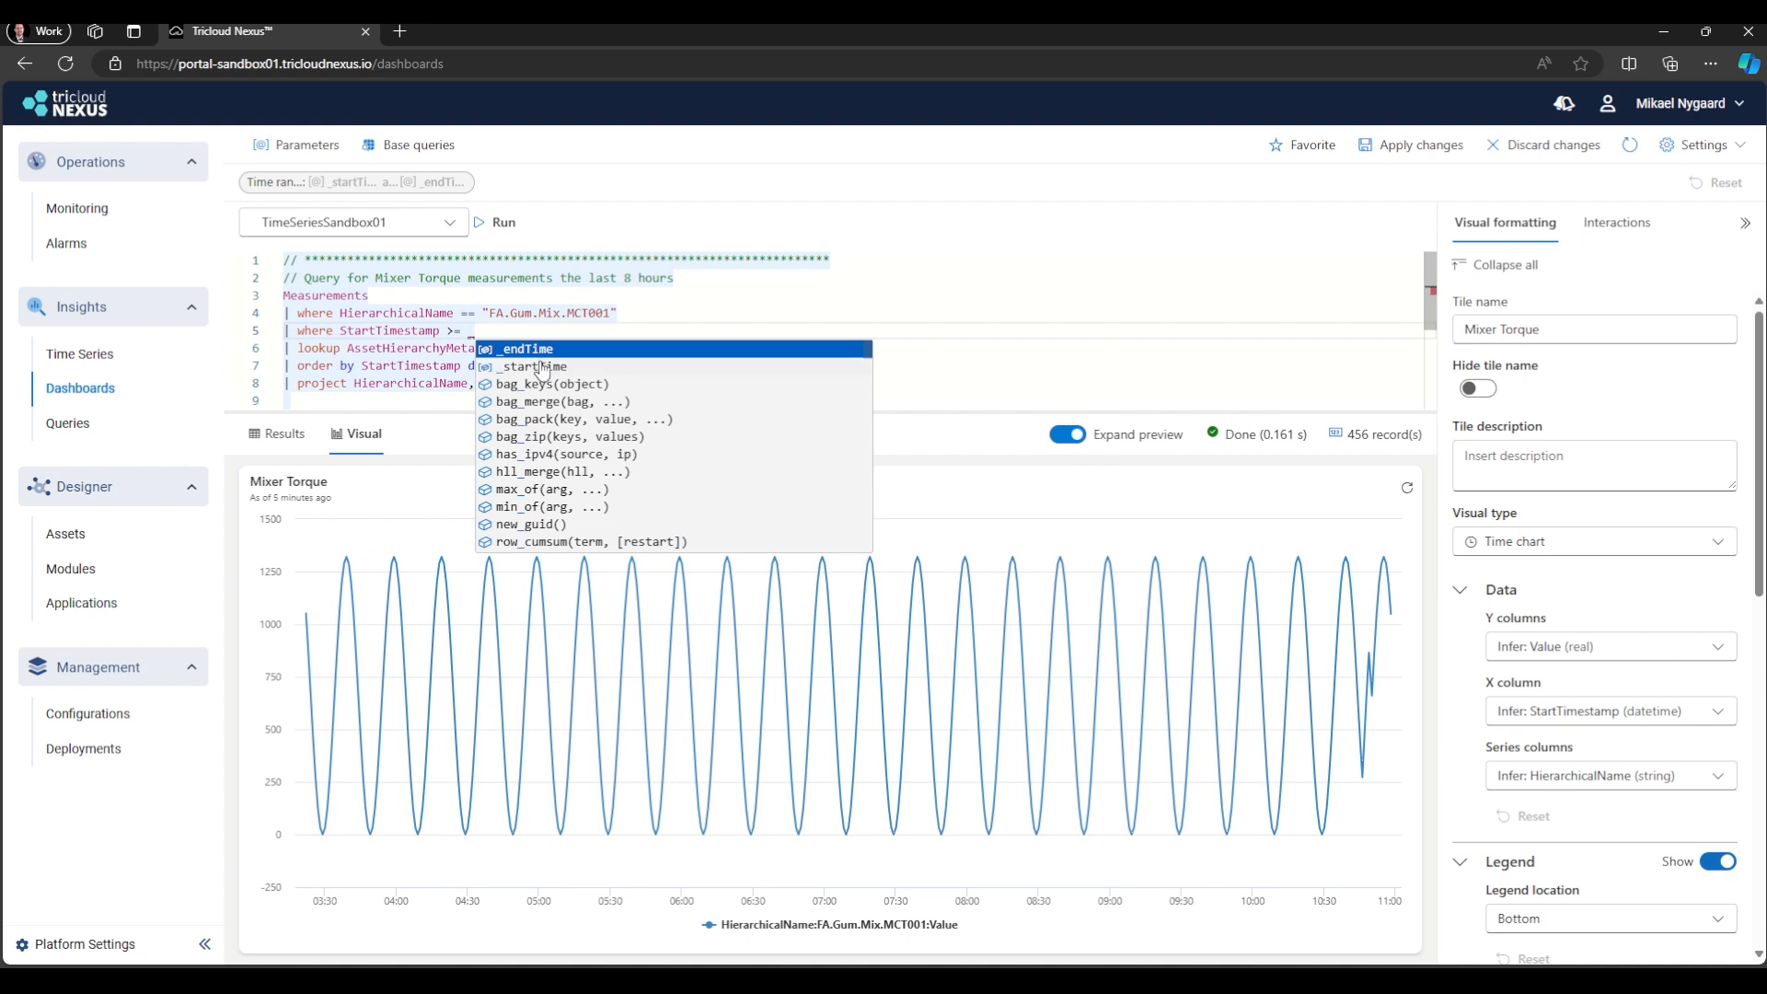
pyautogui.click(552, 363)
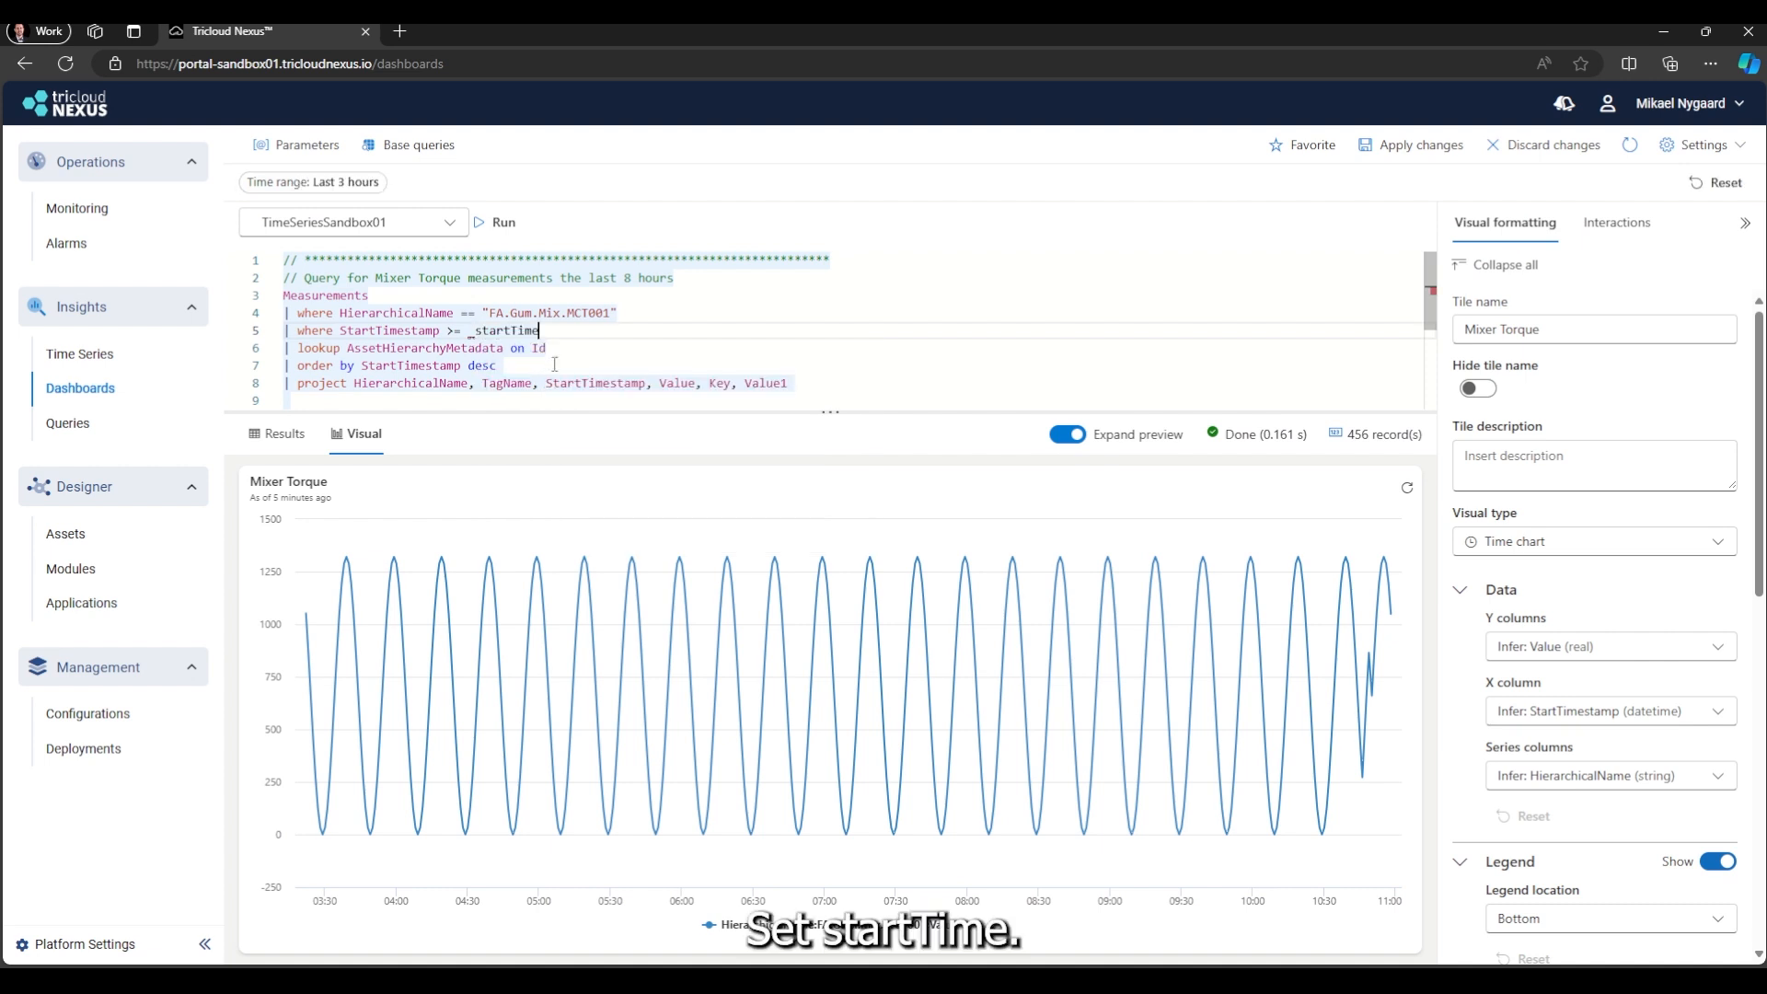
pyautogui.click(1390, 153)
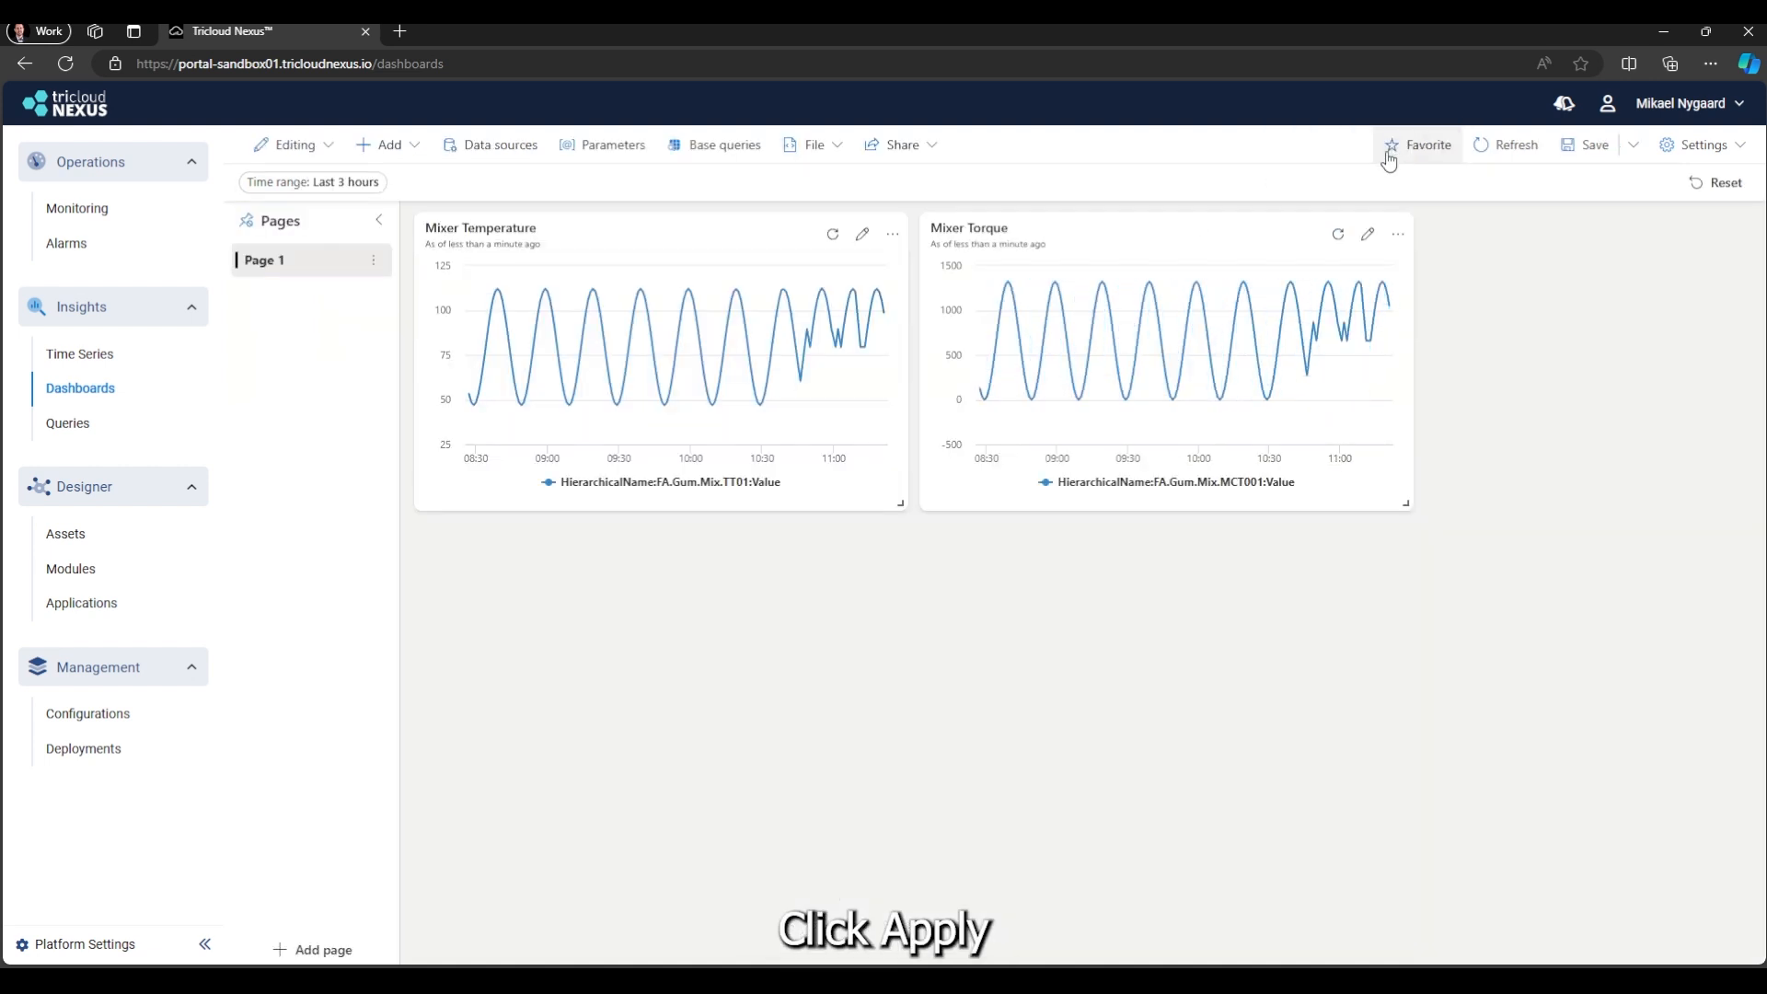
pyautogui.click(1595, 150)
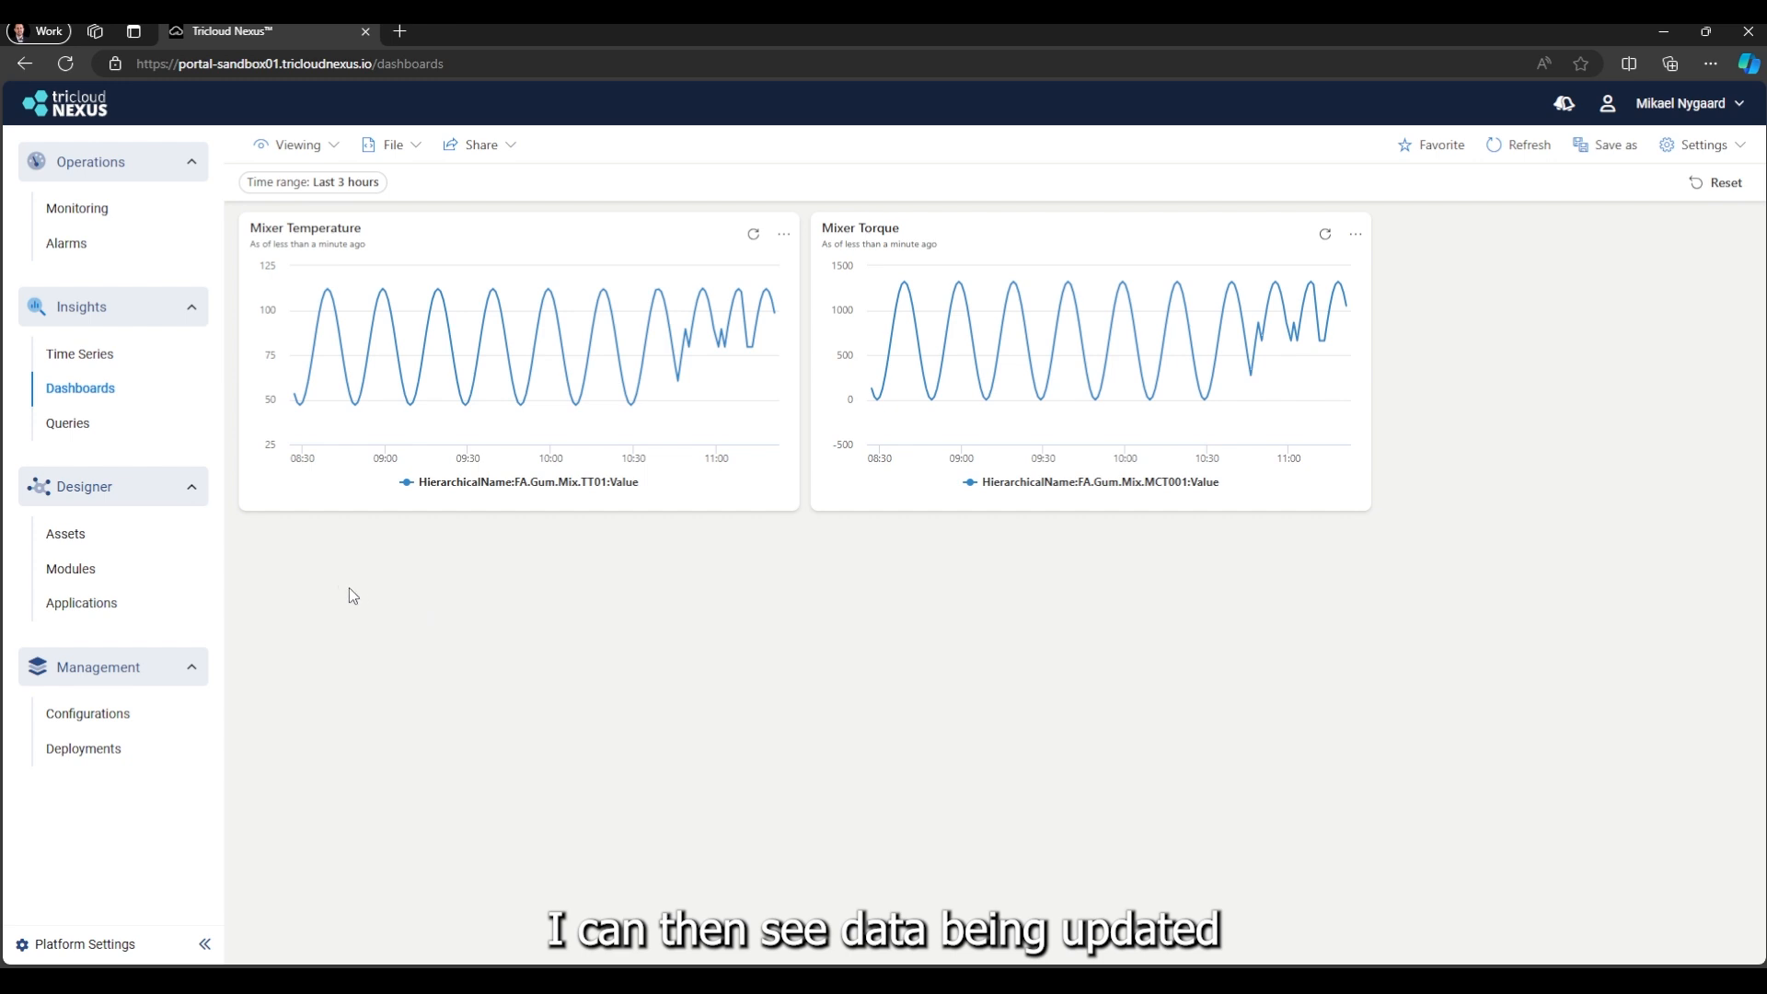
# Step: Test the dashboard's time range filter with Last 6 hours, and set it to Last 15 minutes
pyautogui.click(318, 187)
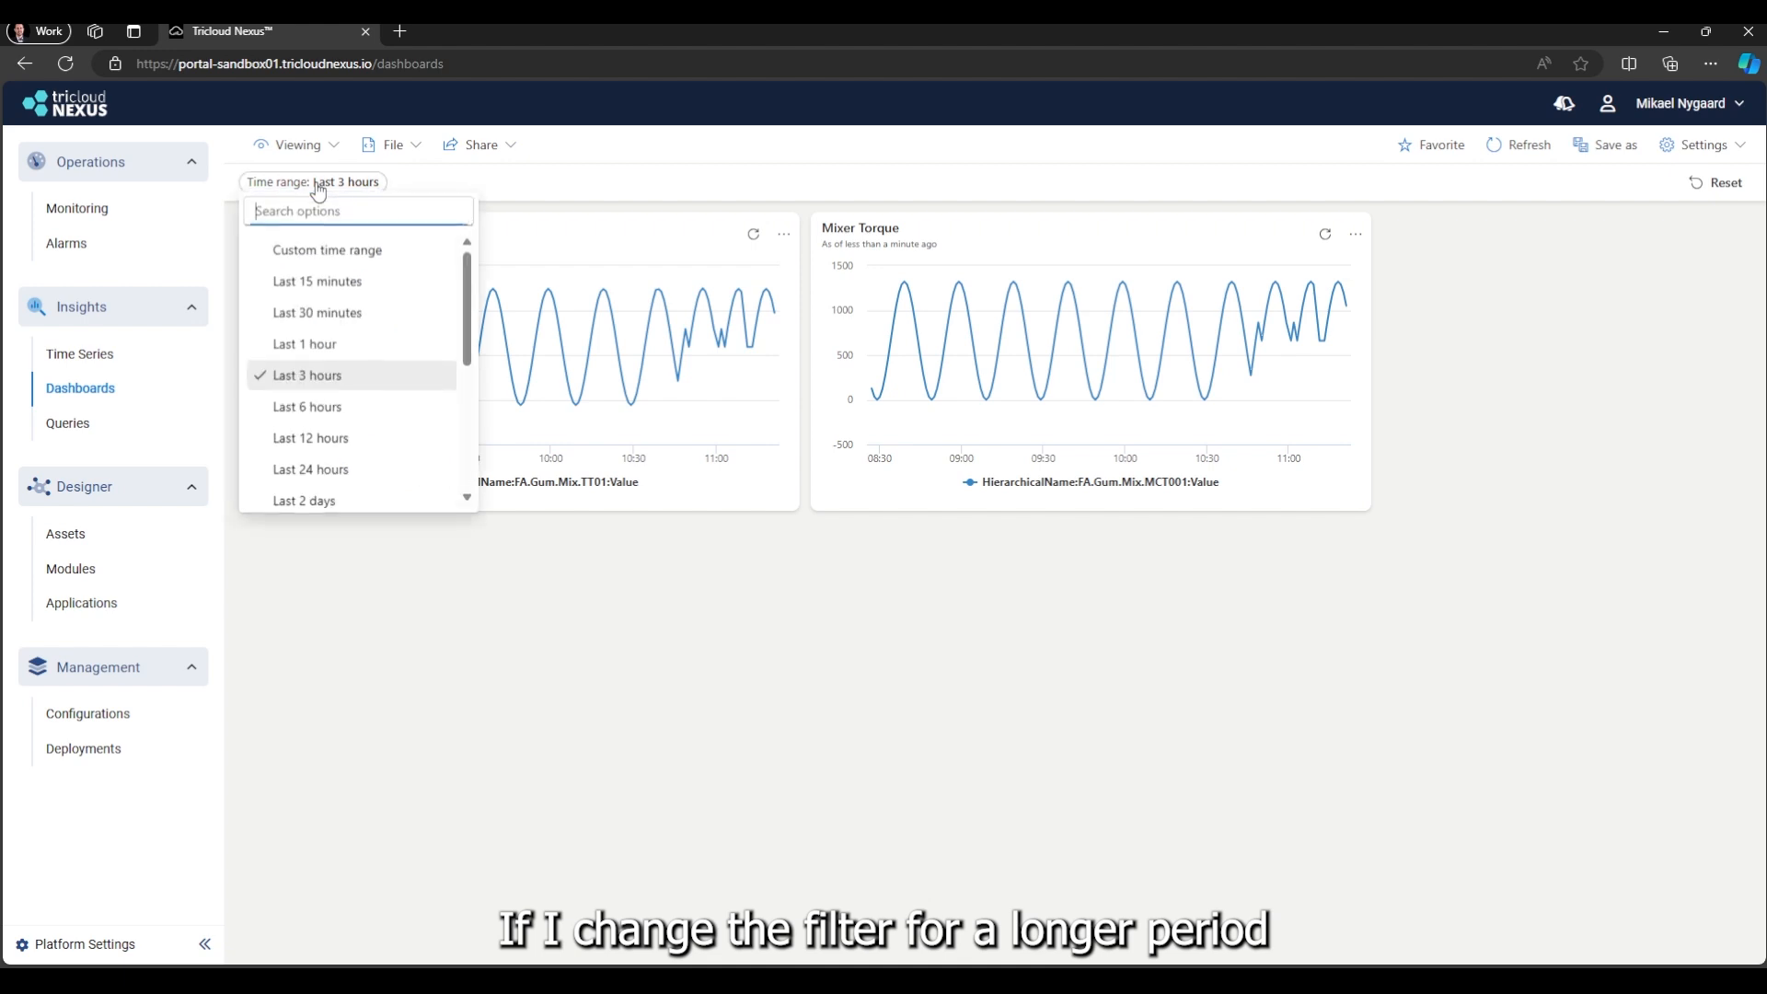
pyautogui.click(307, 411)
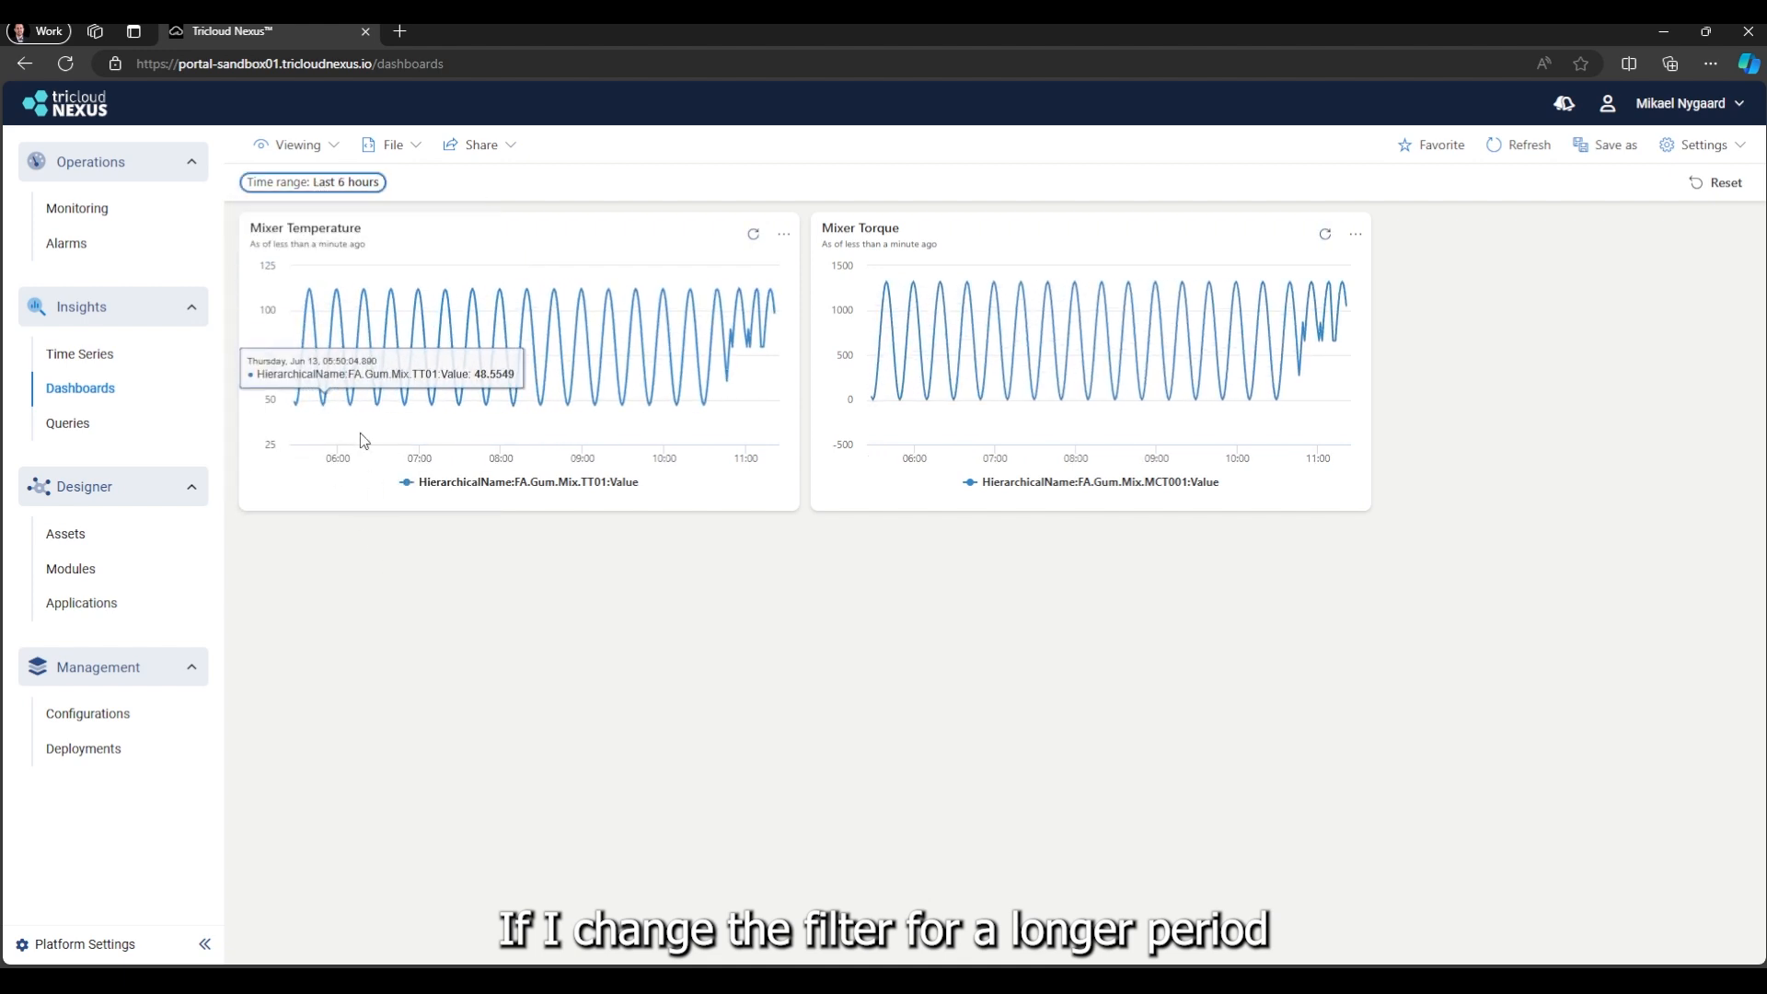
pyautogui.click(318, 182)
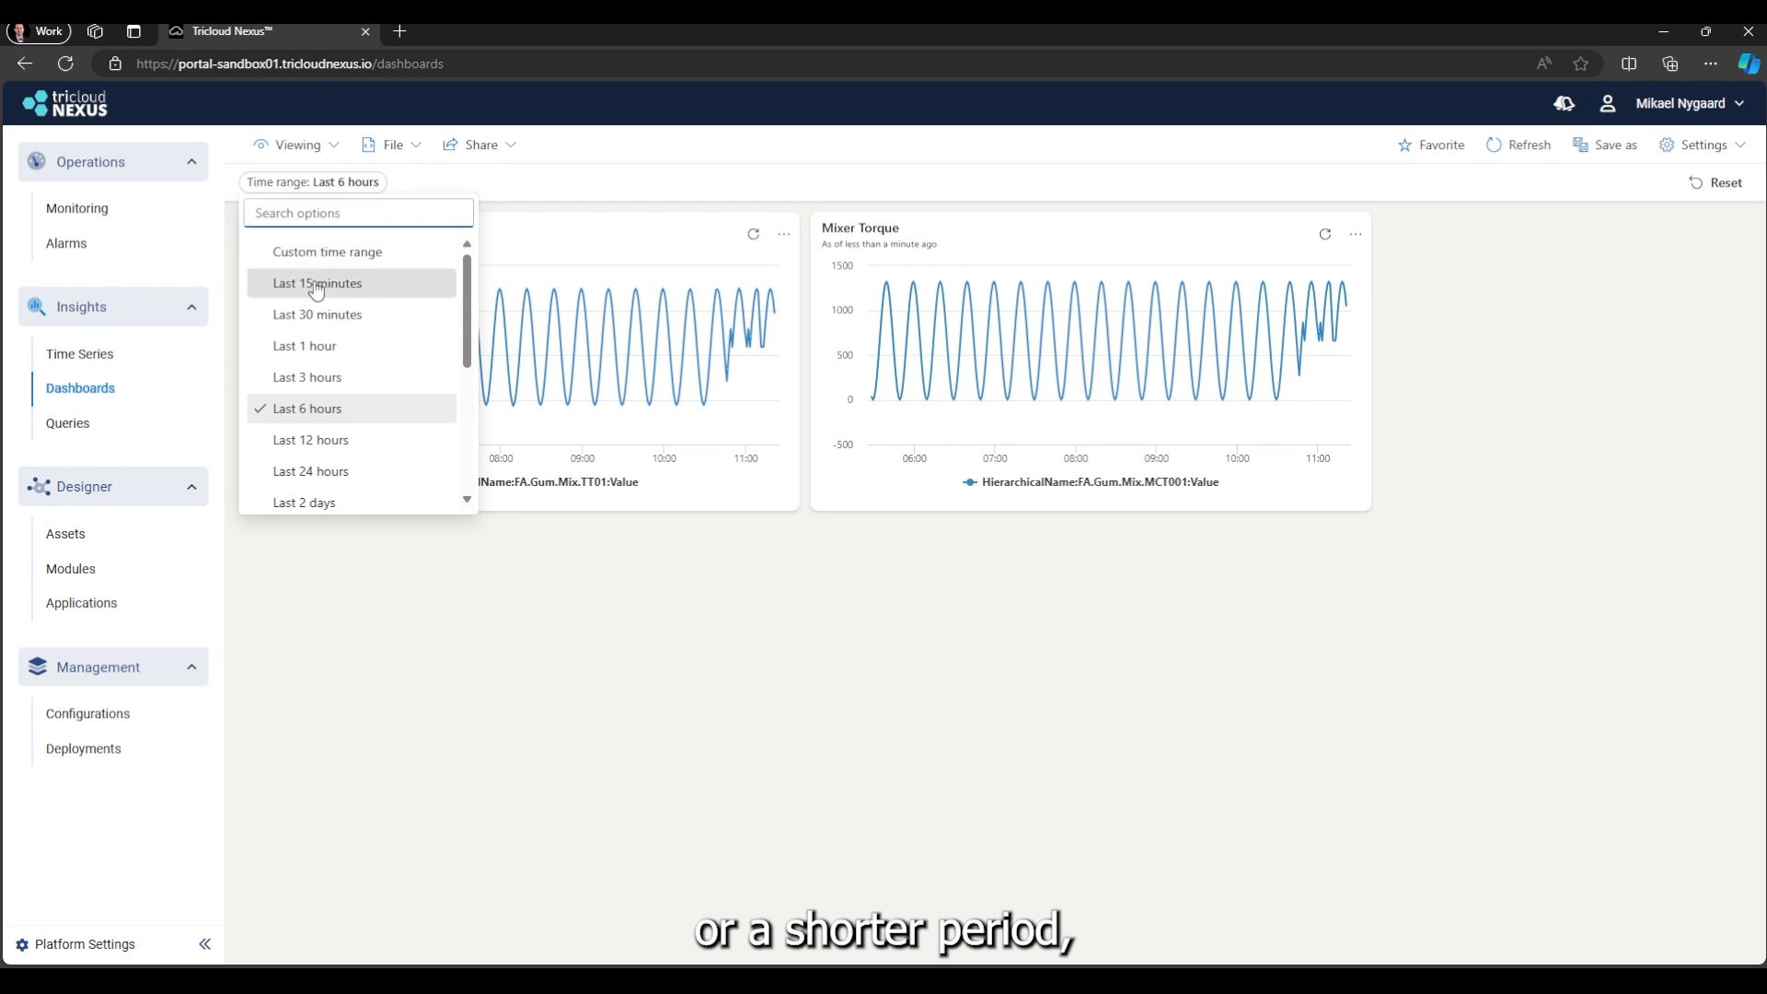
pyautogui.click(311, 284)
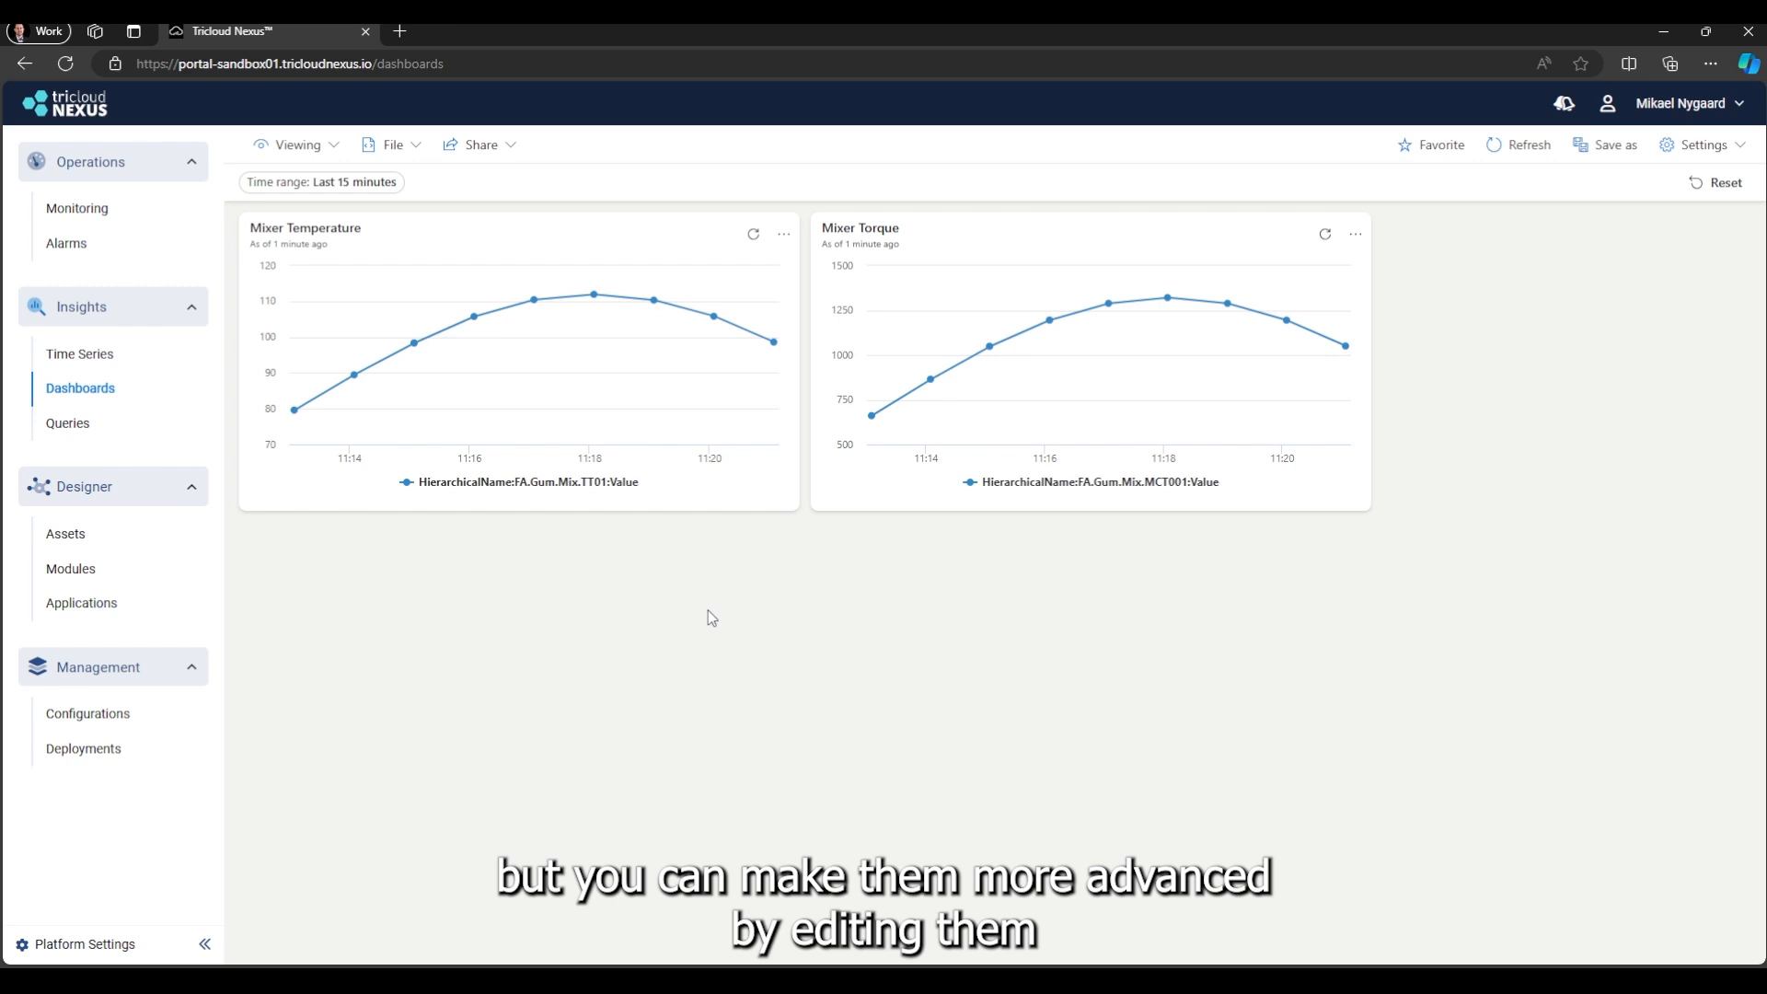
# Step: View the dashboard's editing mode options and return the dashboard to viewing mode
pyautogui.click(293, 147)
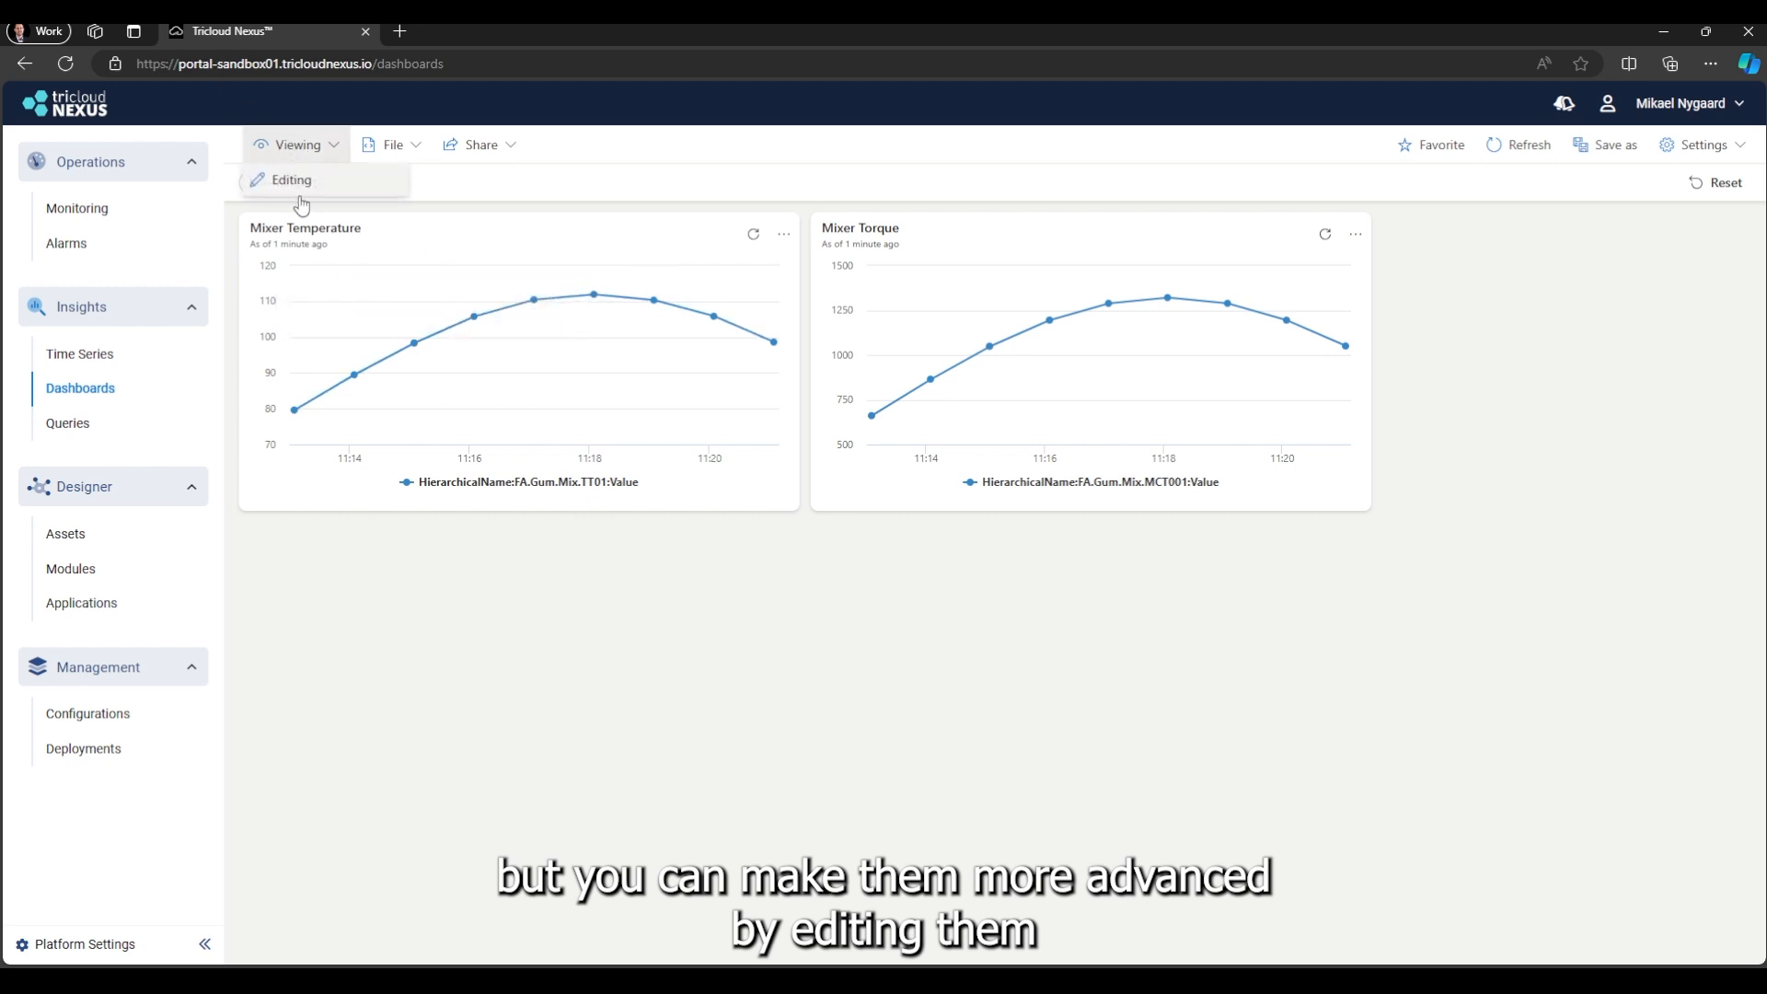
pyautogui.click(294, 177)
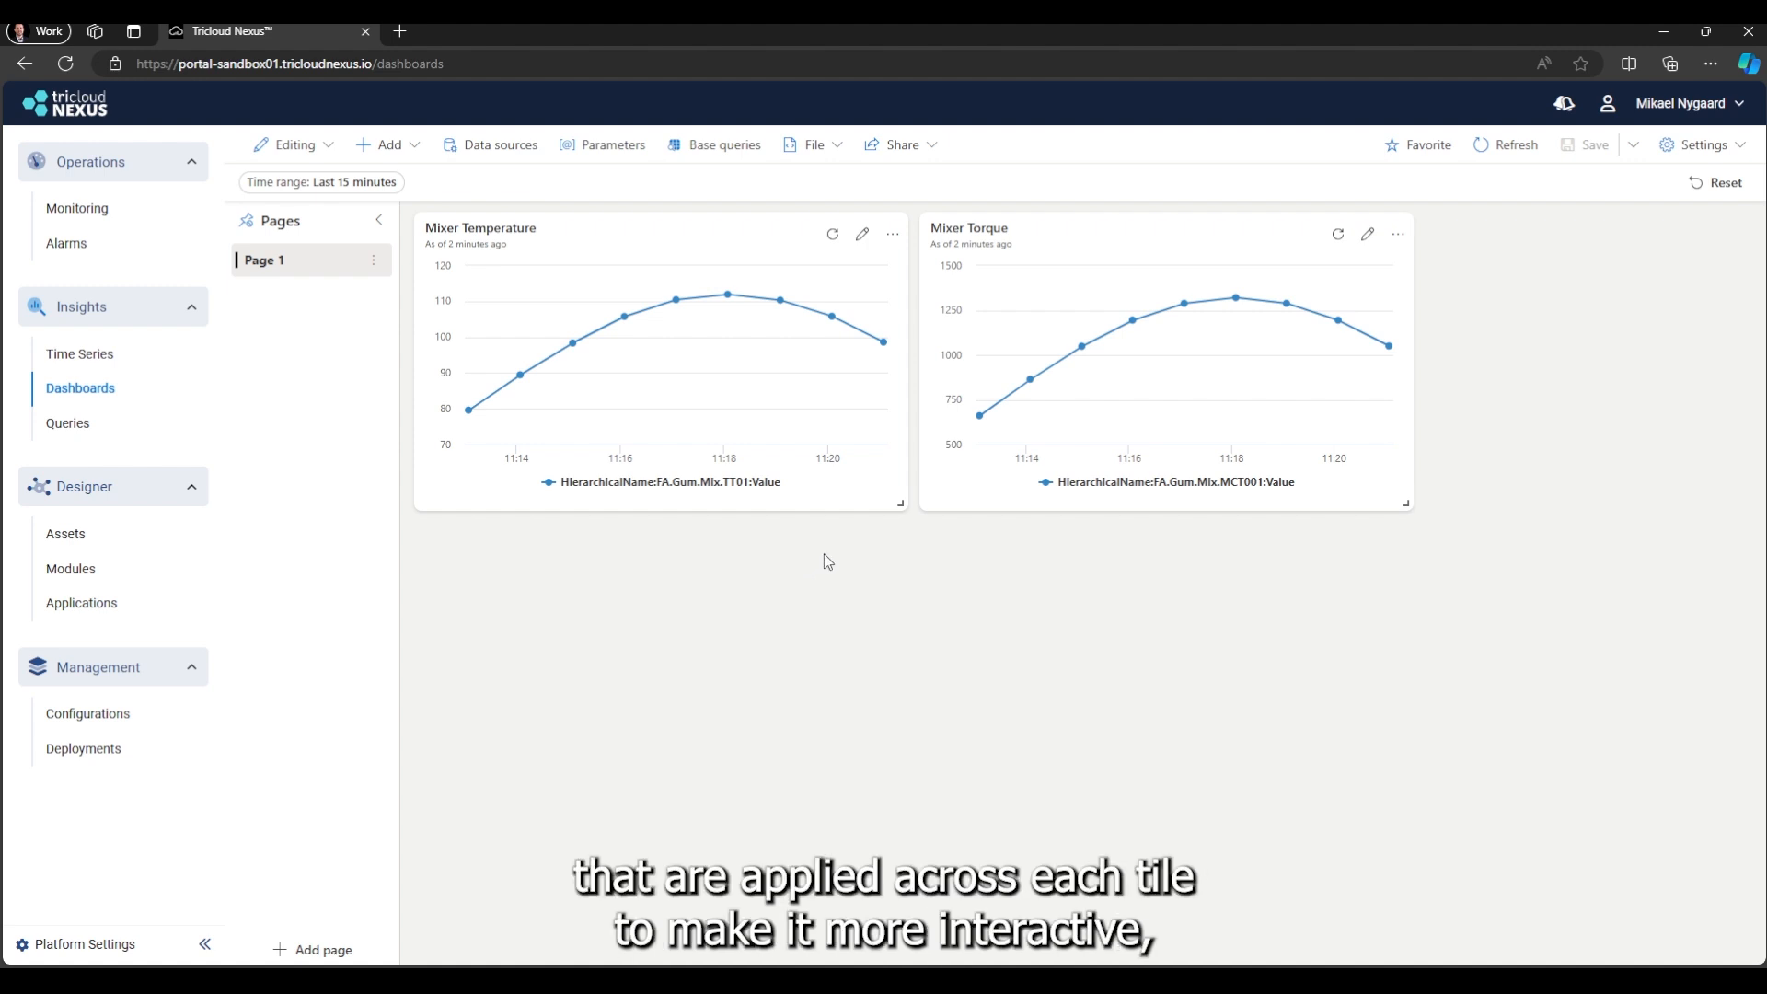
pyautogui.click(290, 154)
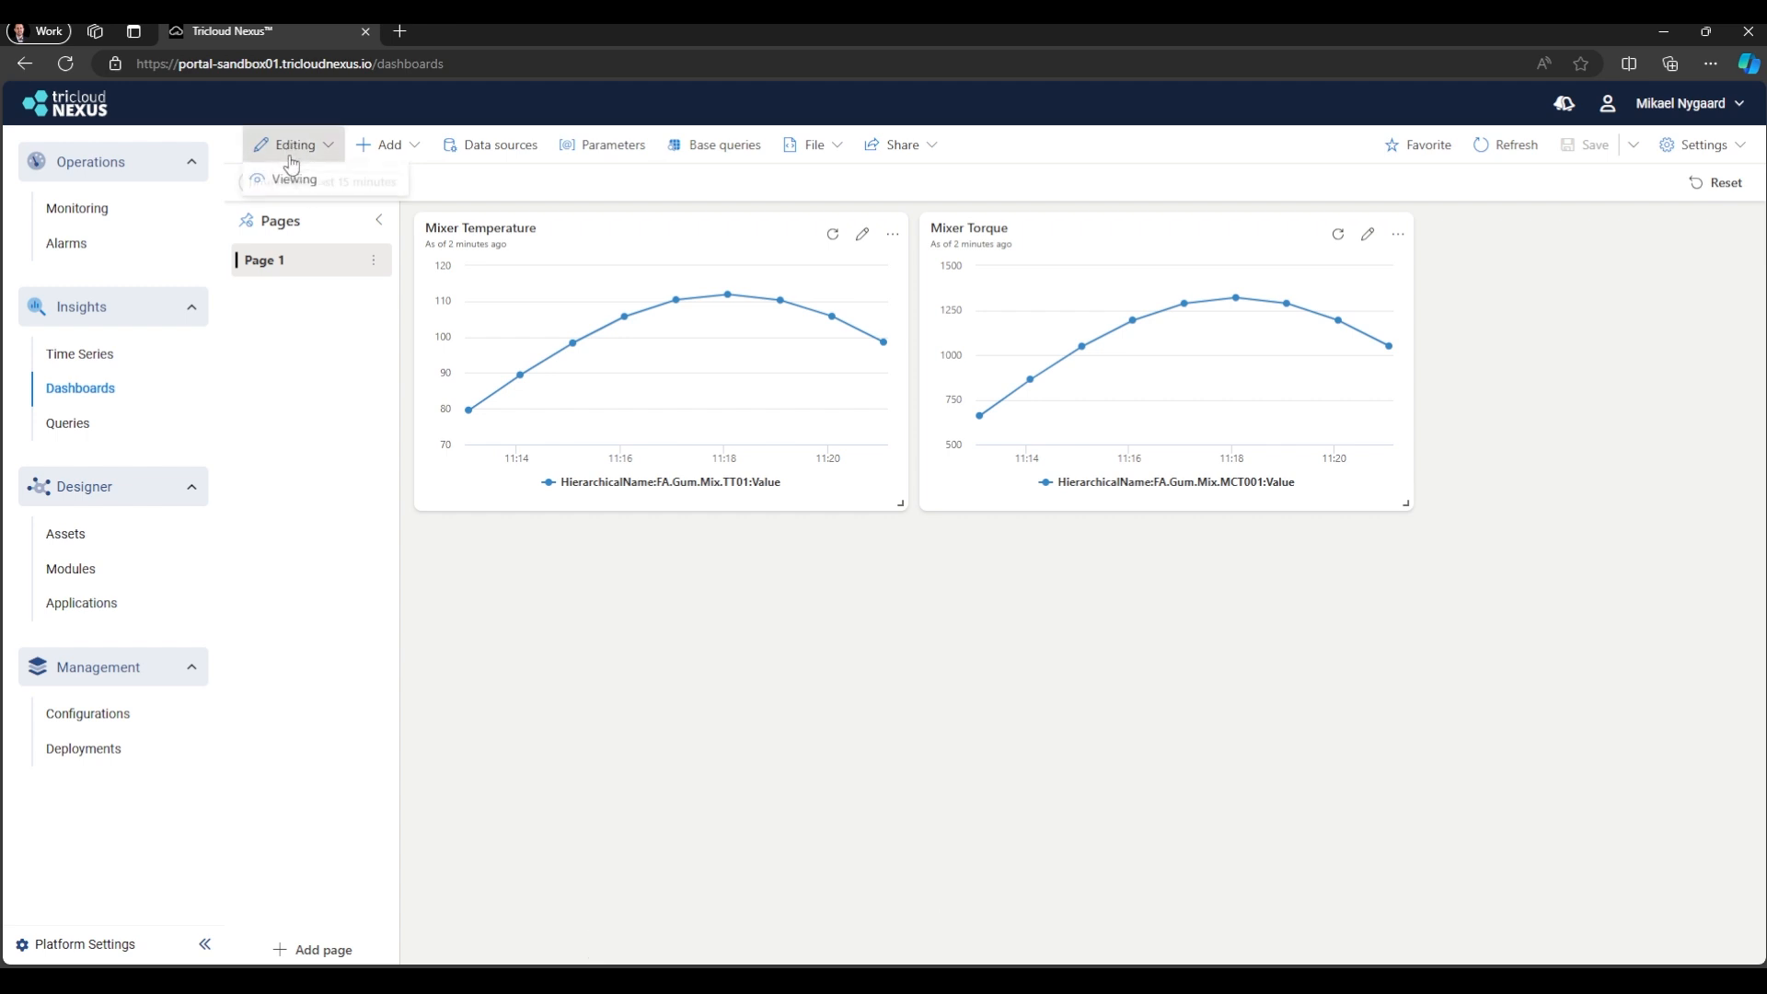
pyautogui.click(293, 179)
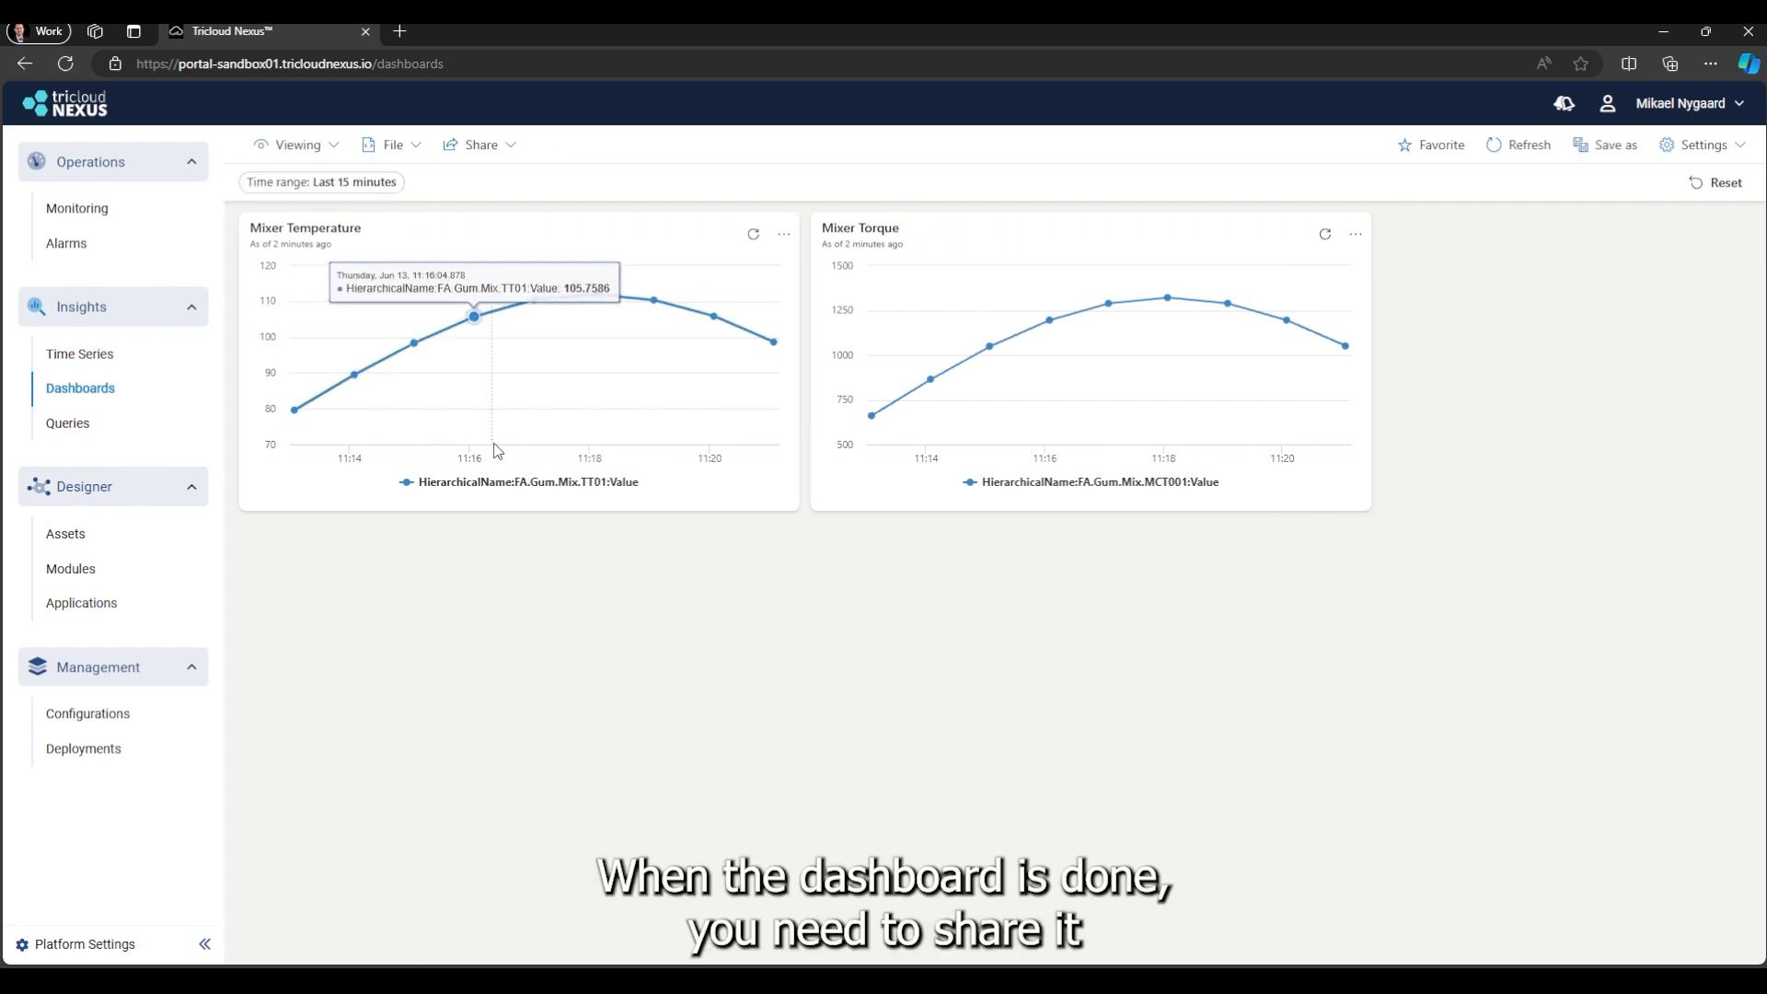